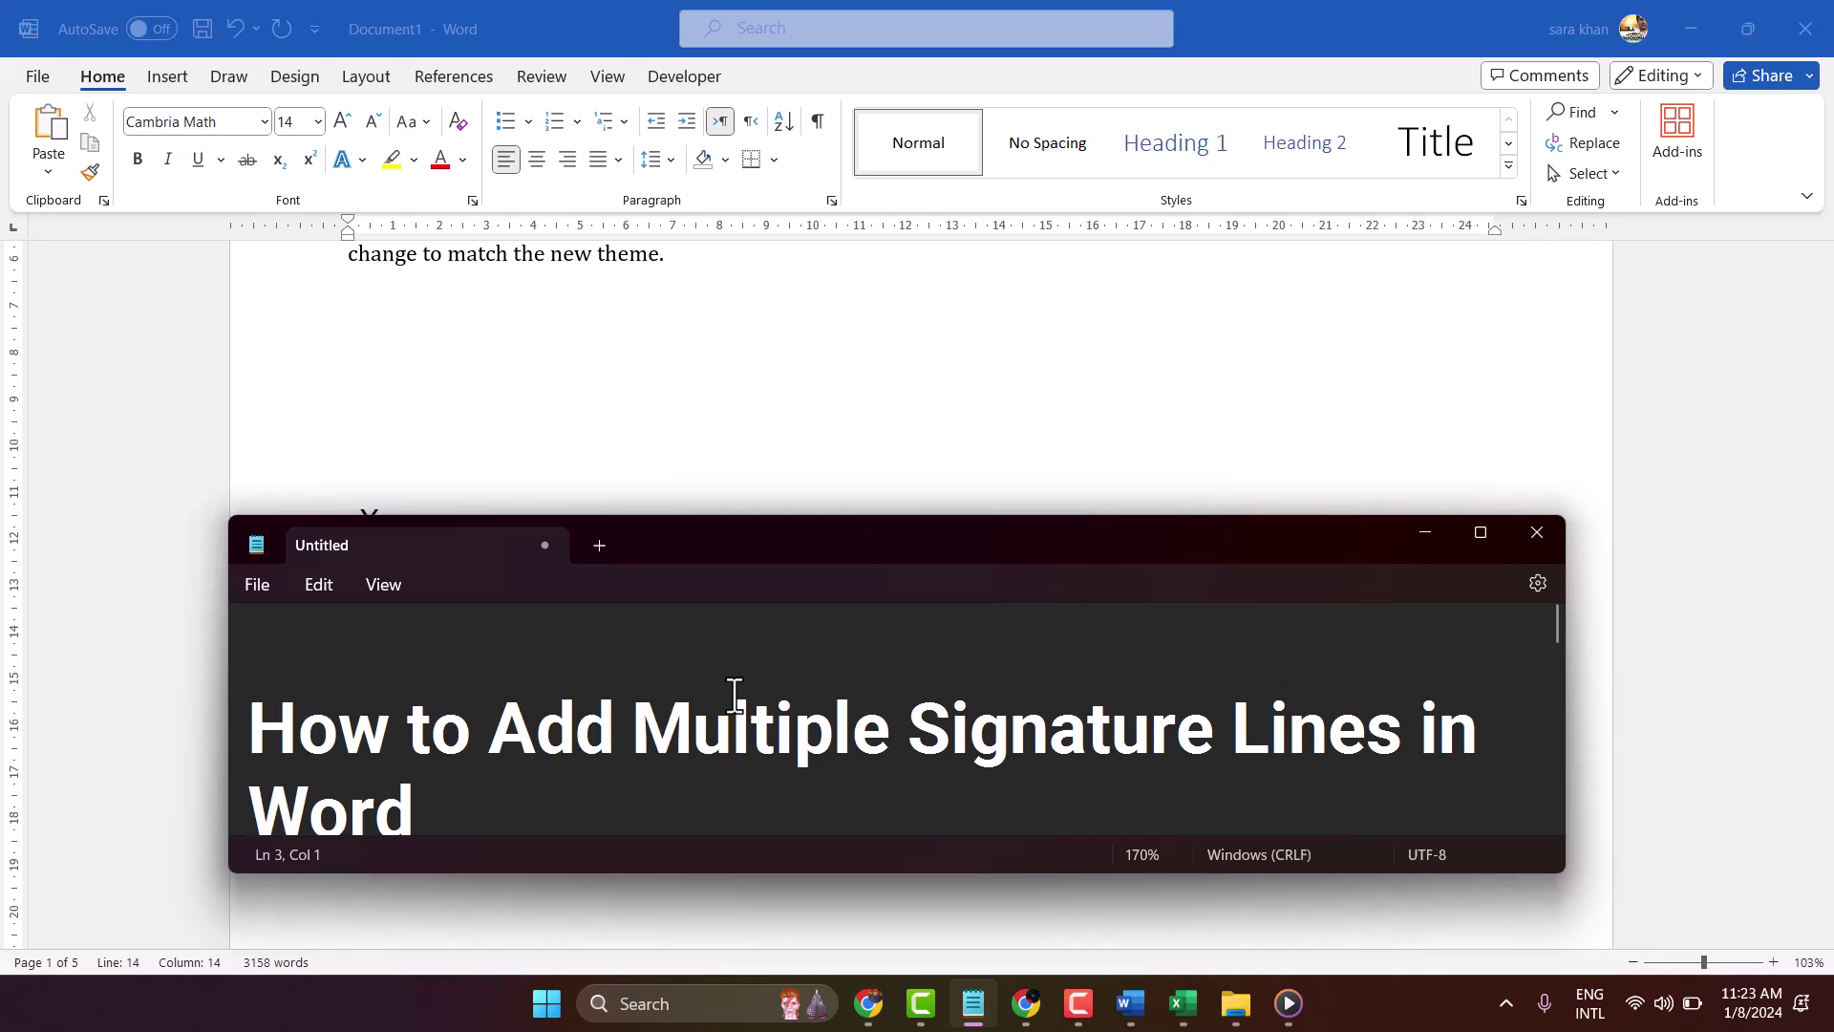
Move the Notepad title card aside and minimize it, then place the caret on the blank line above the signatures
scroll(730, 669, down, 1)
mouse_move(785, 538)
mouse_down()
mouse_move(867, 572)
mouse_move(886, 600)
mouse_move(823, 628)
mouse_up()
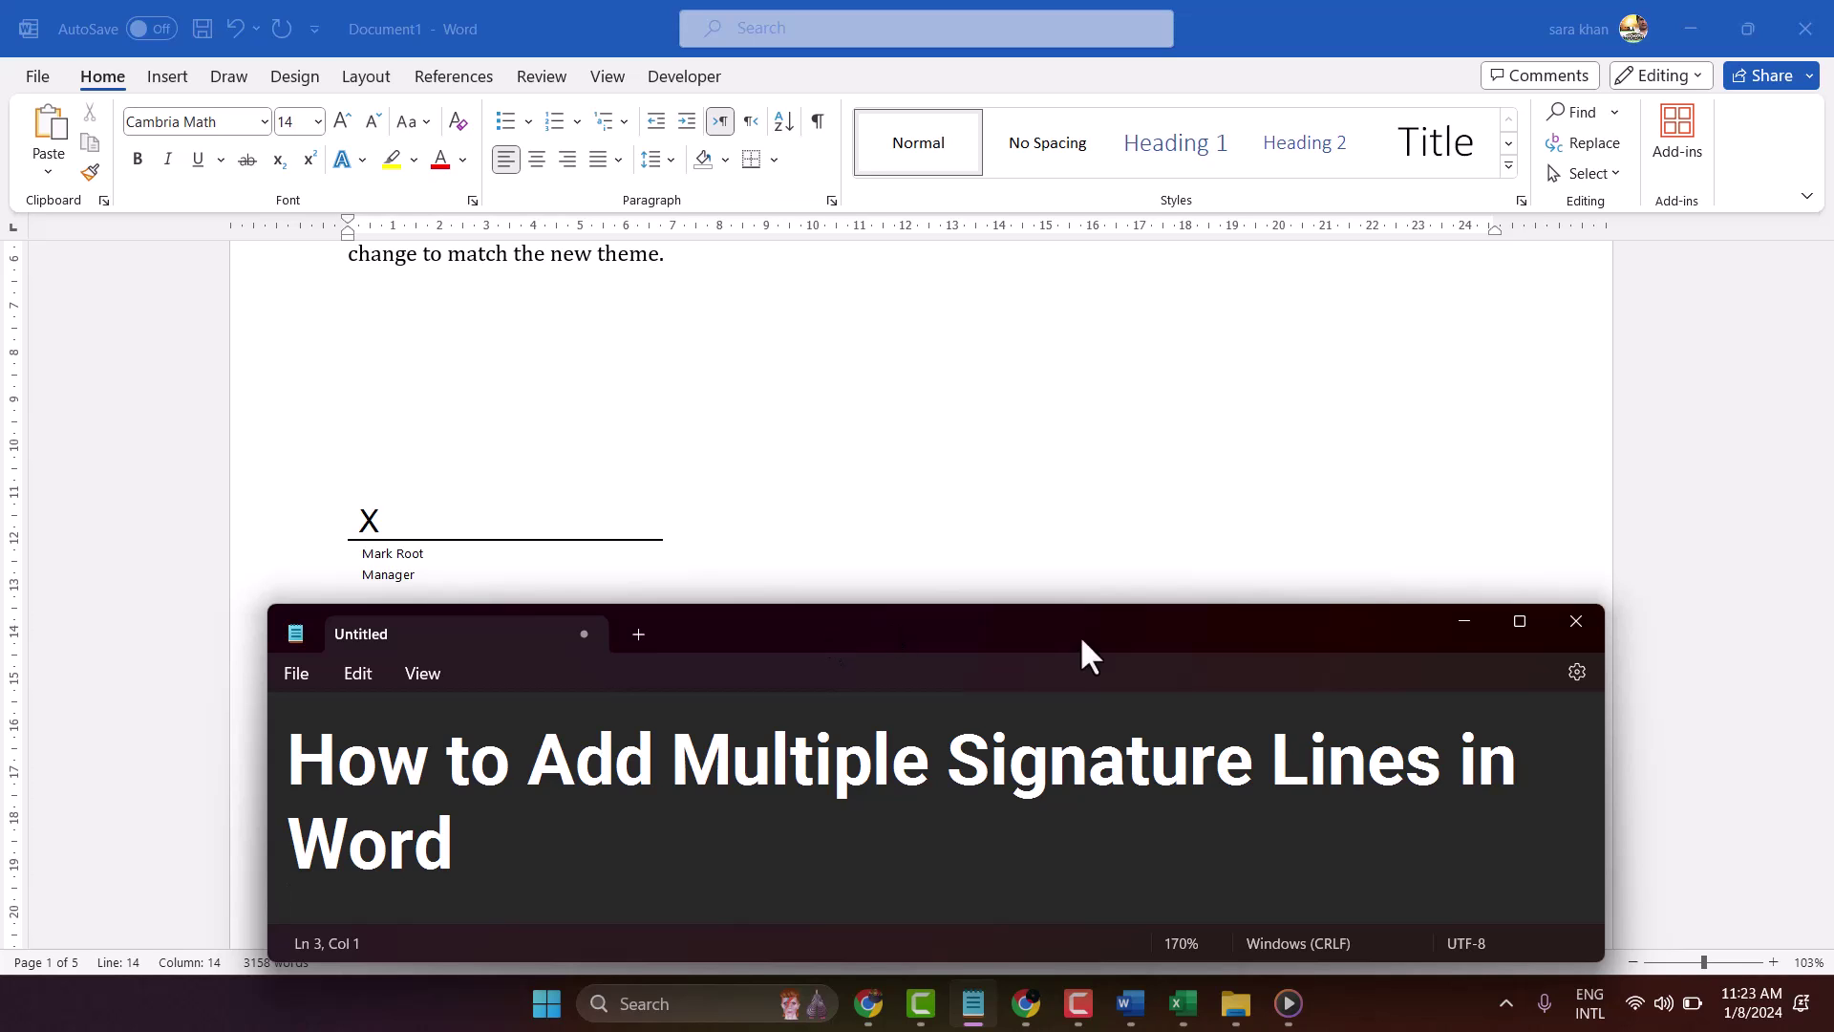
click(1450, 621)
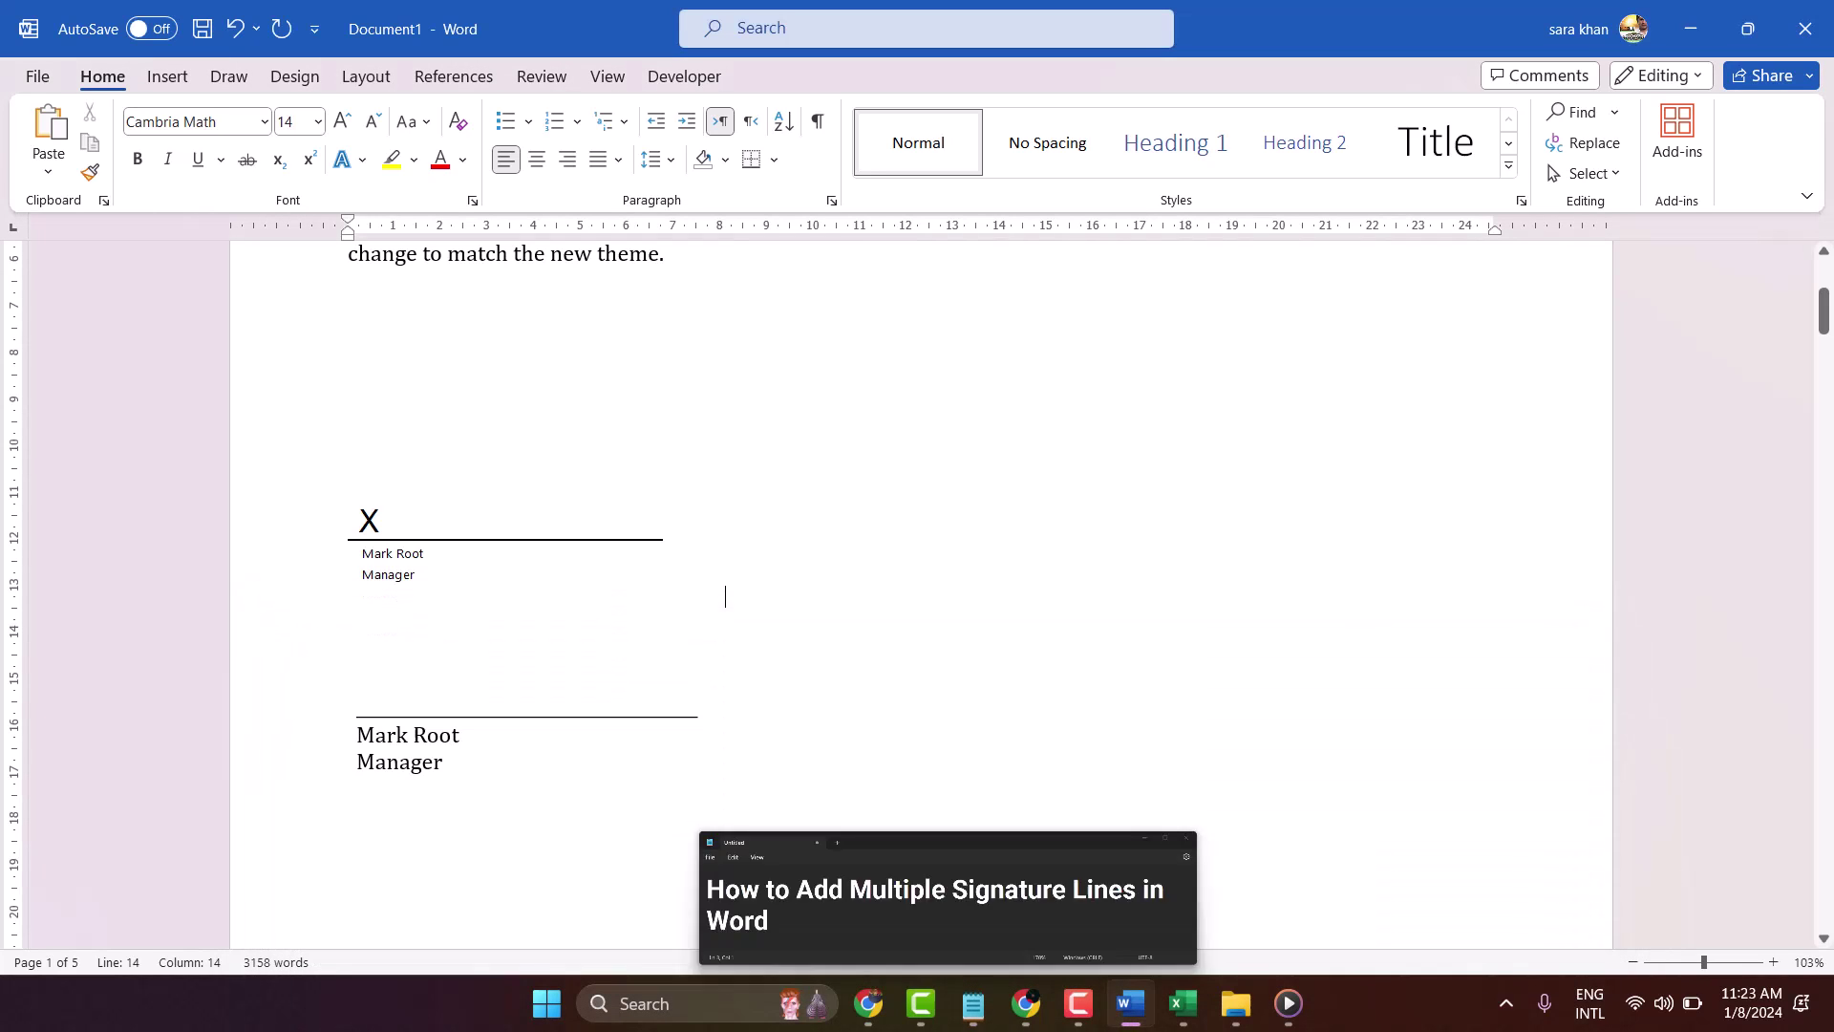
scroll(645, 382, up, 2)
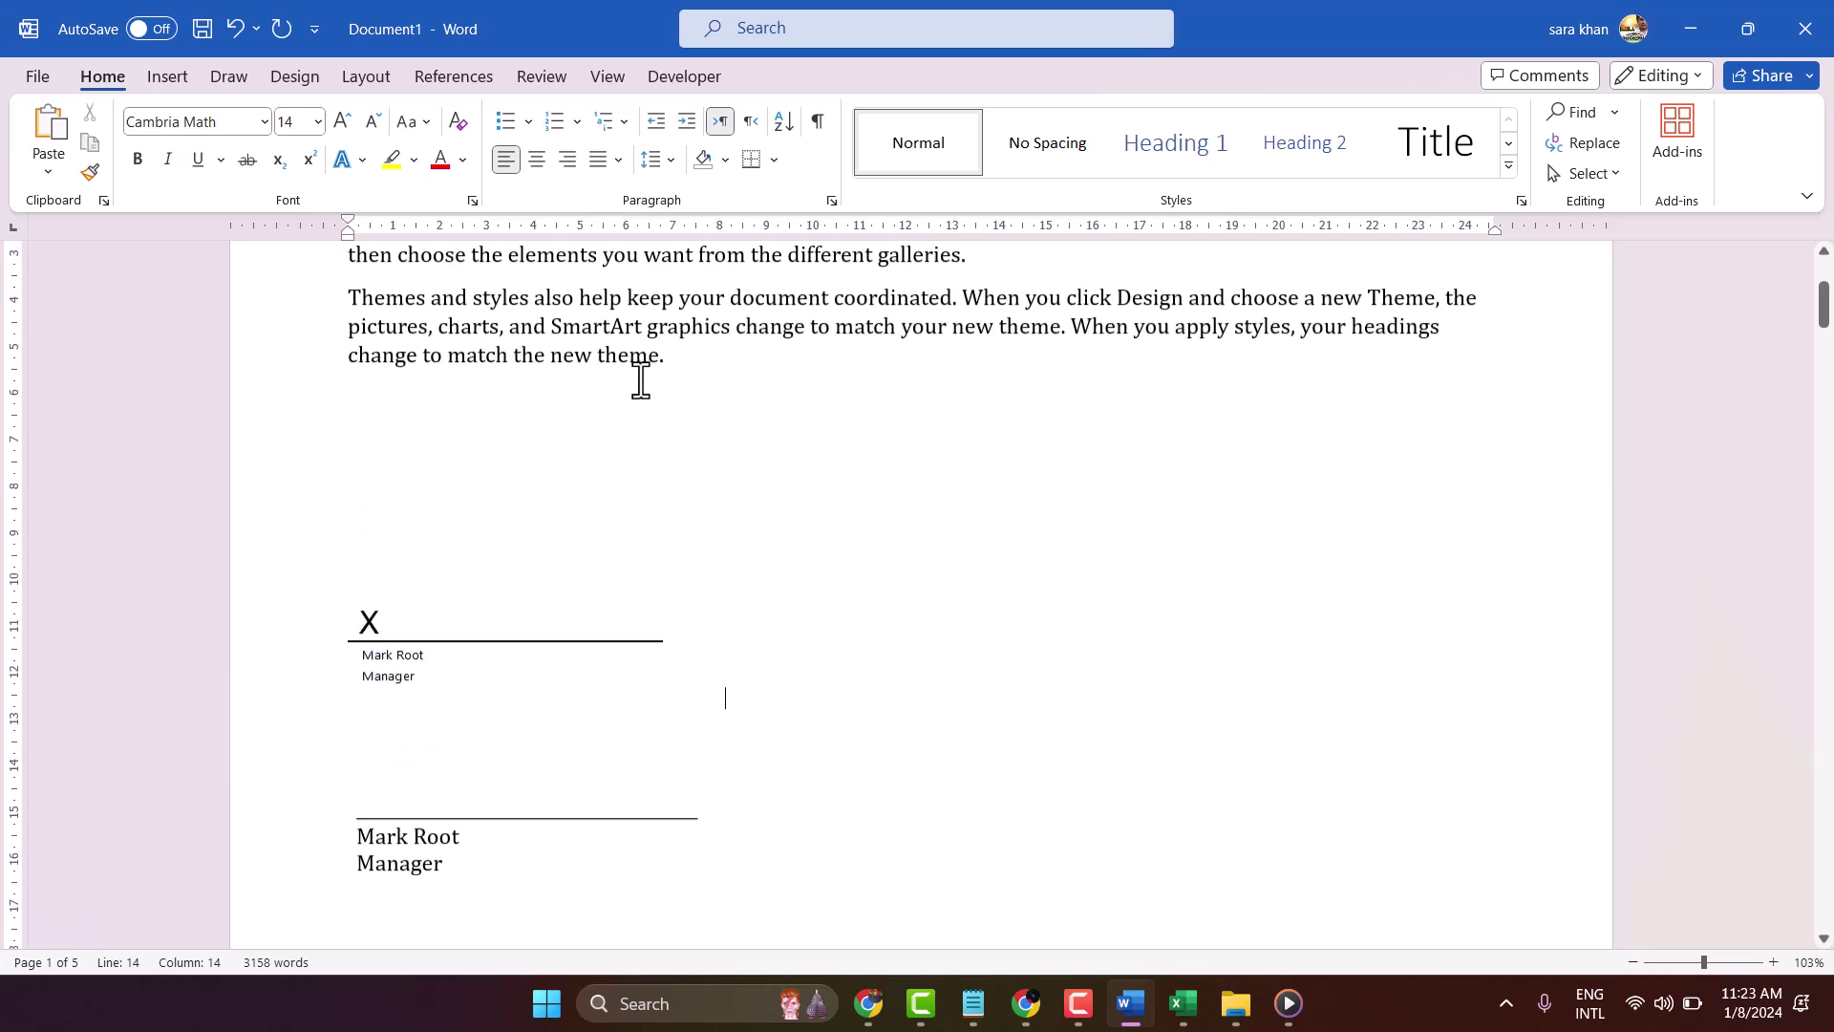
click(442, 485)
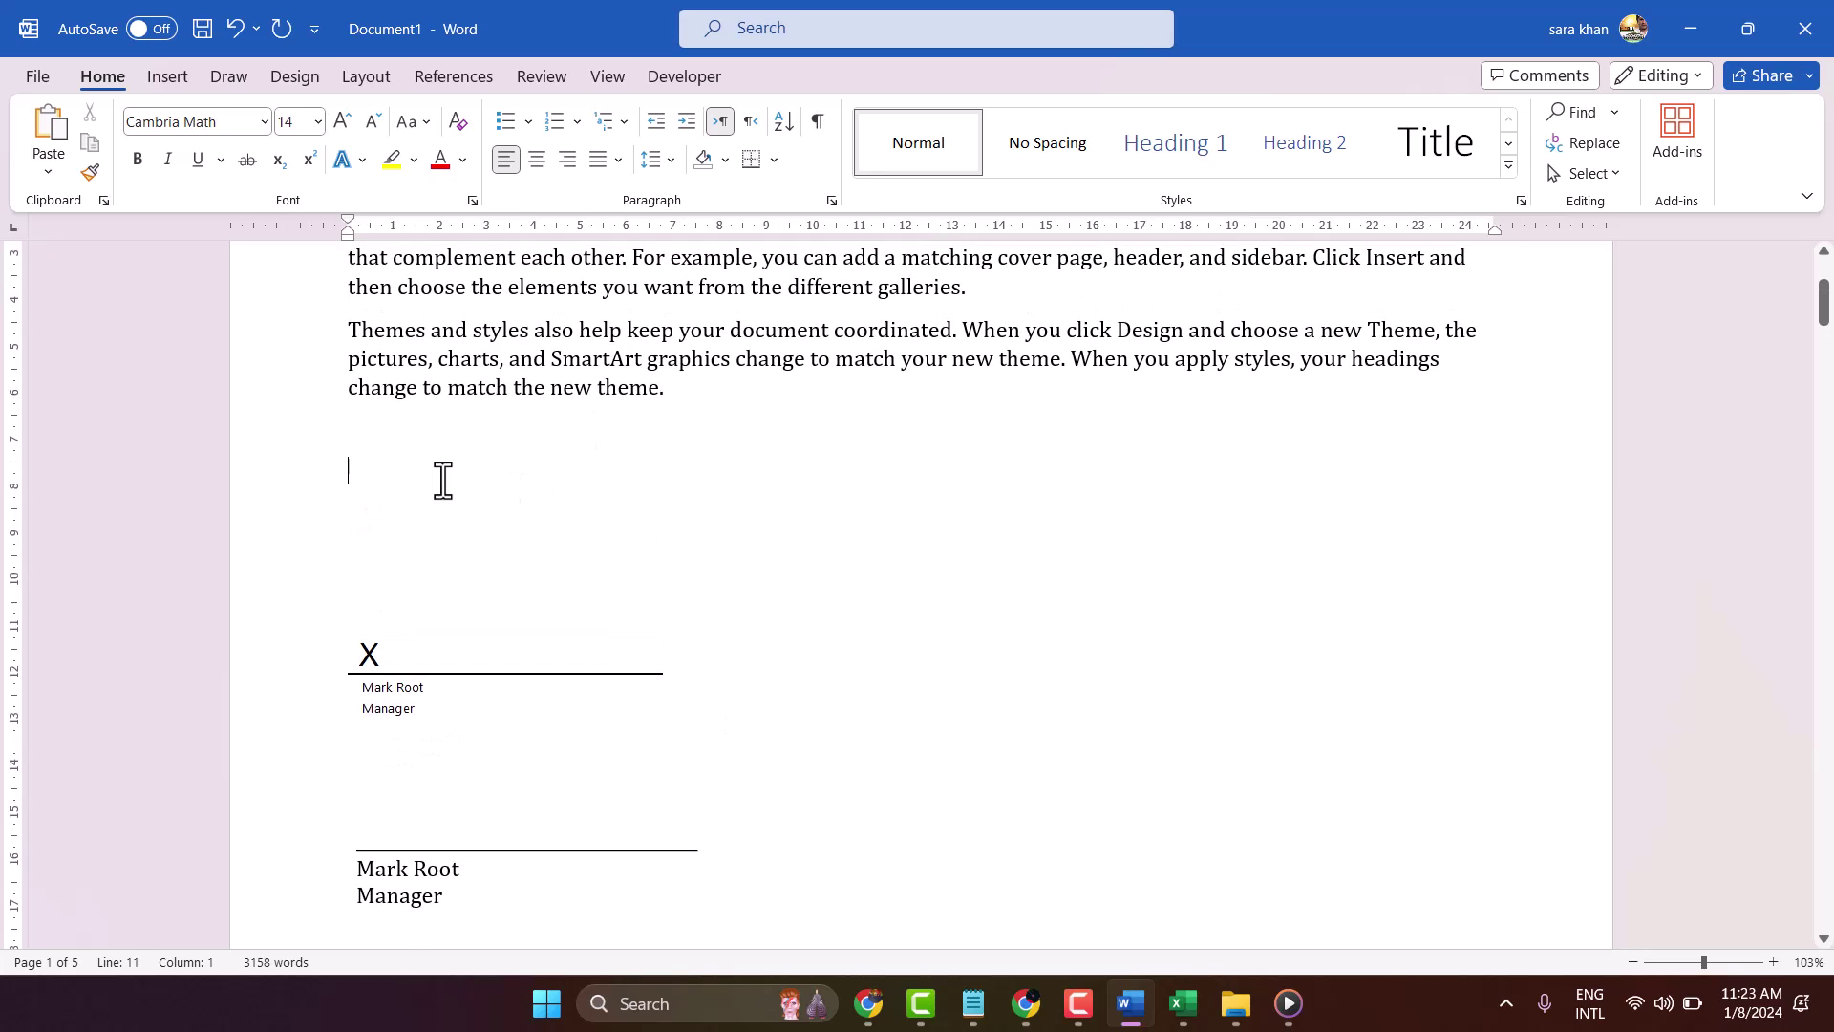
Add an empty paragraph above the signature blocks and choose Draw Text Box from Insert > Text Box
key(Return)
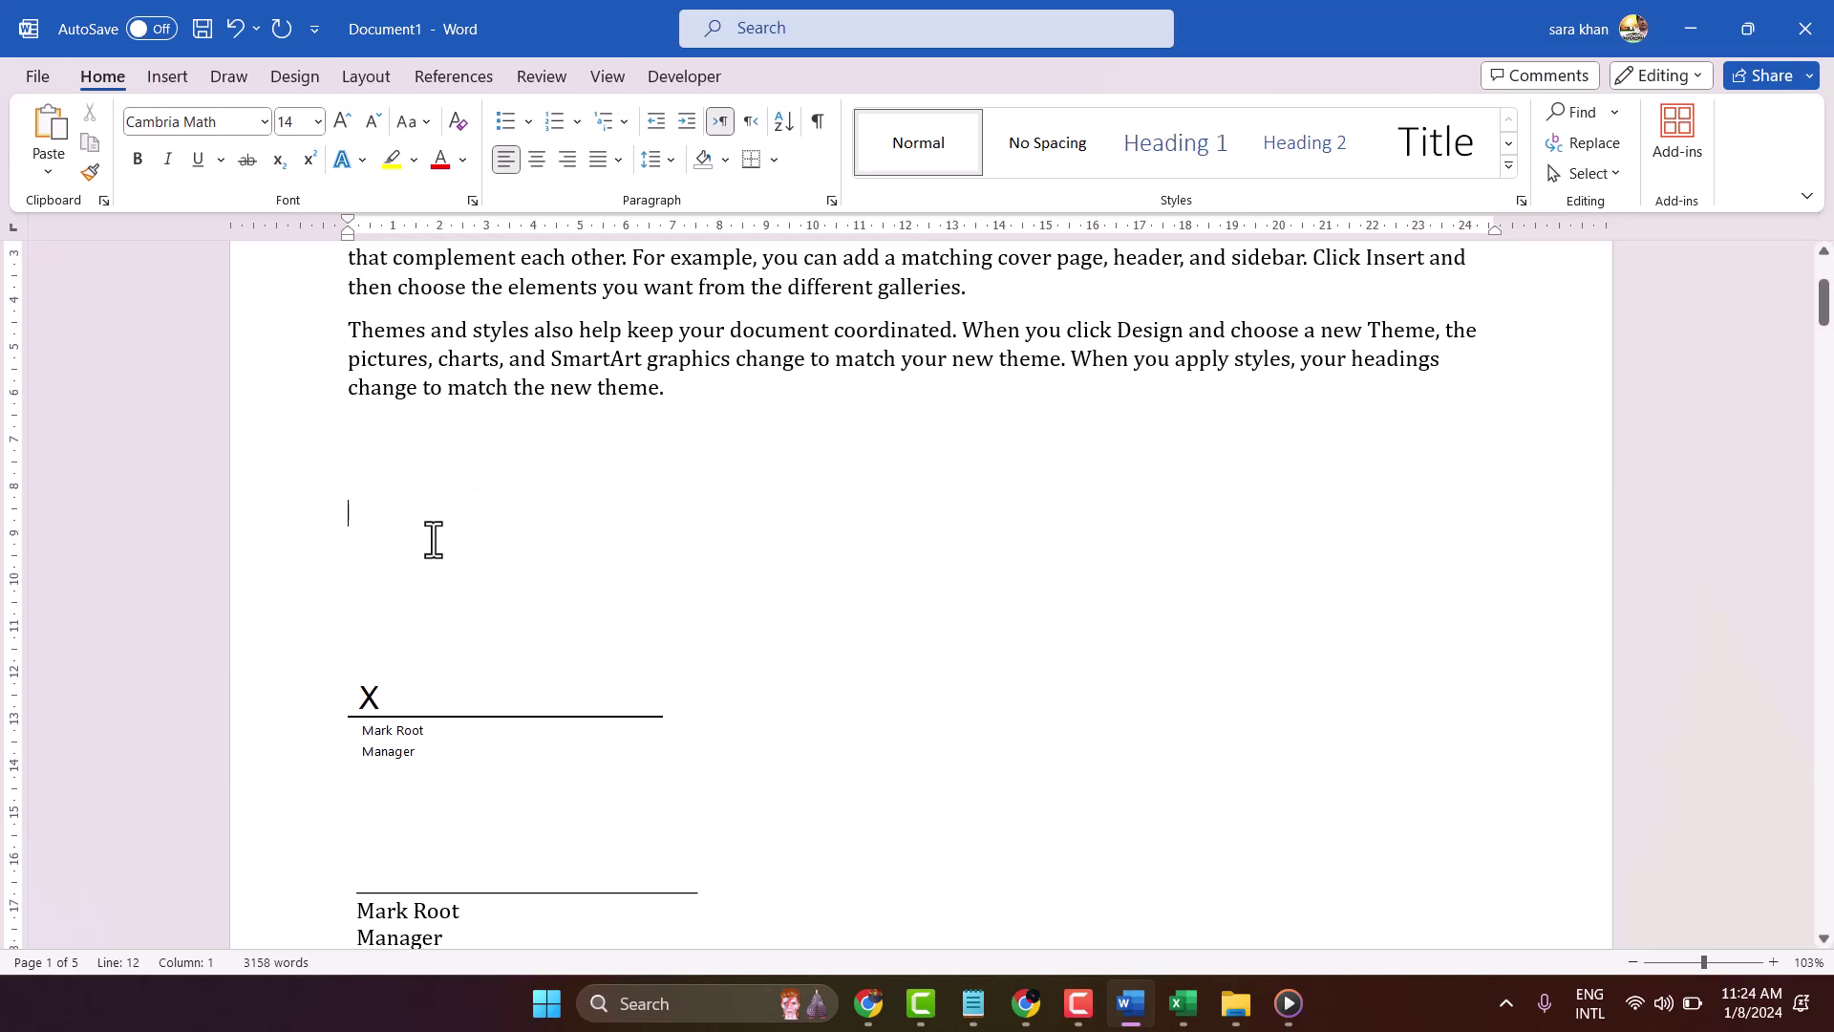
key(Up)
click(166, 77)
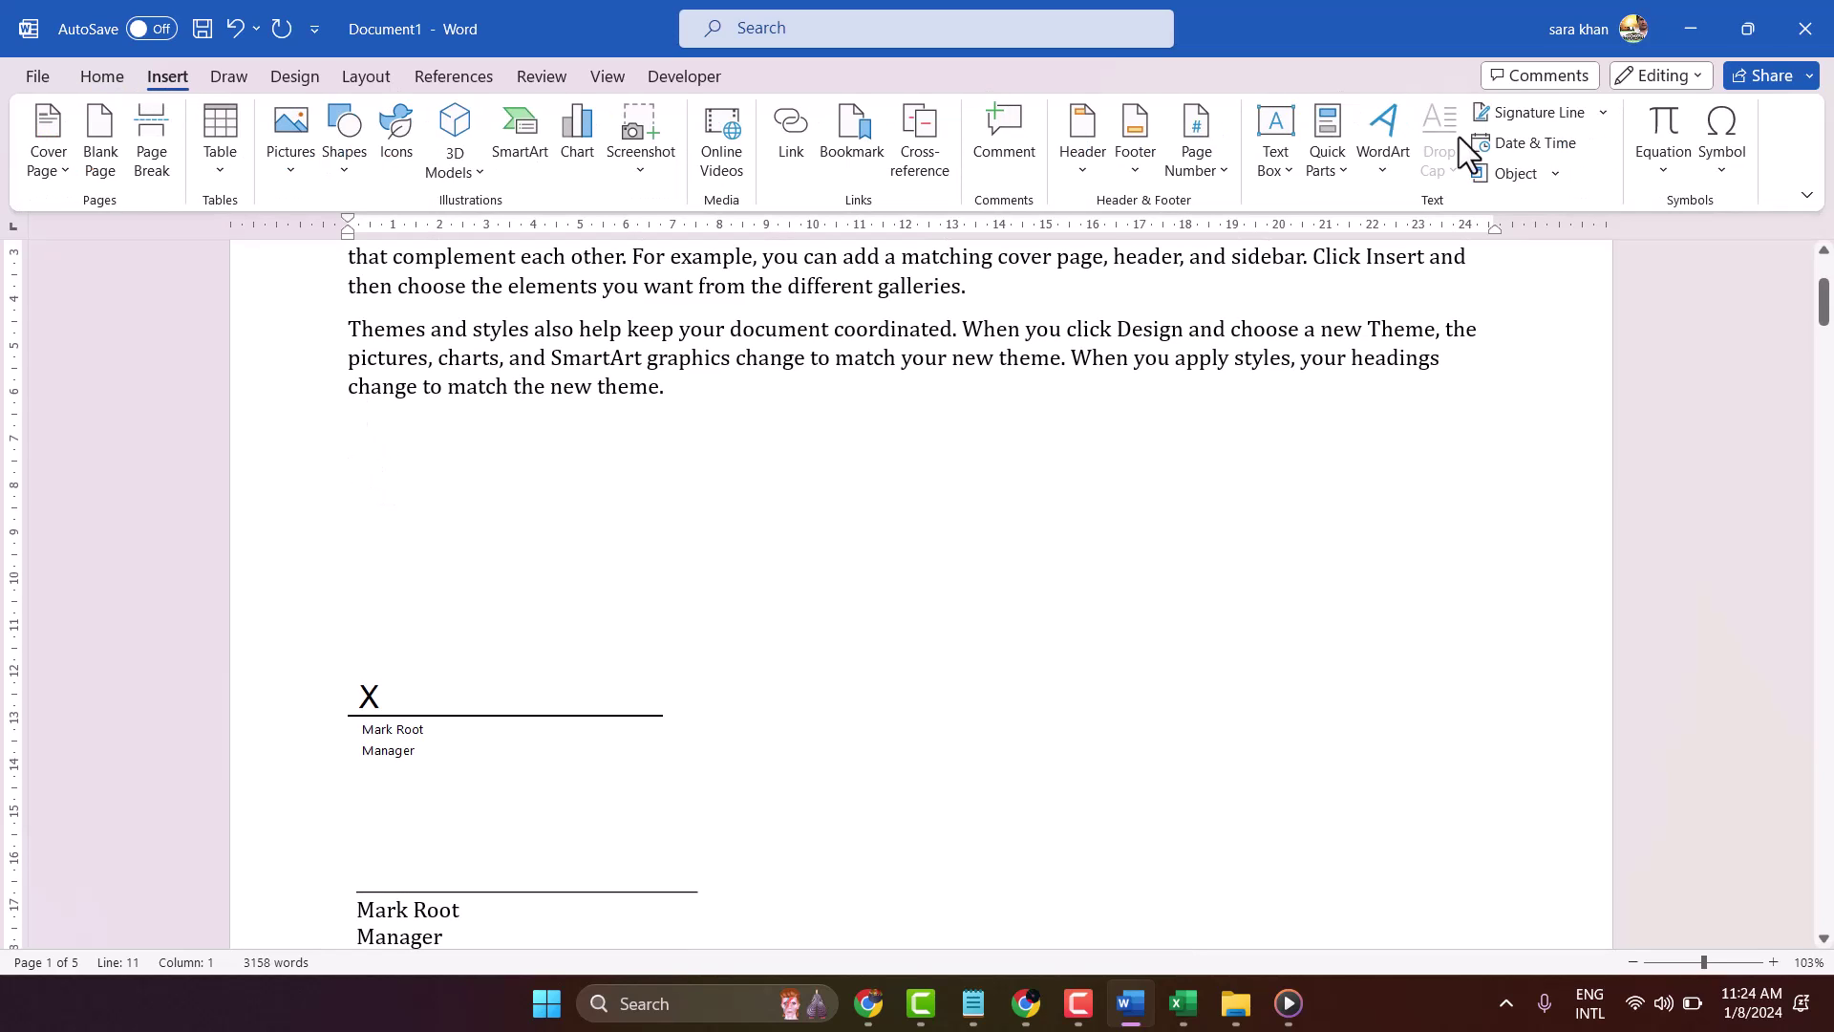
click(1278, 141)
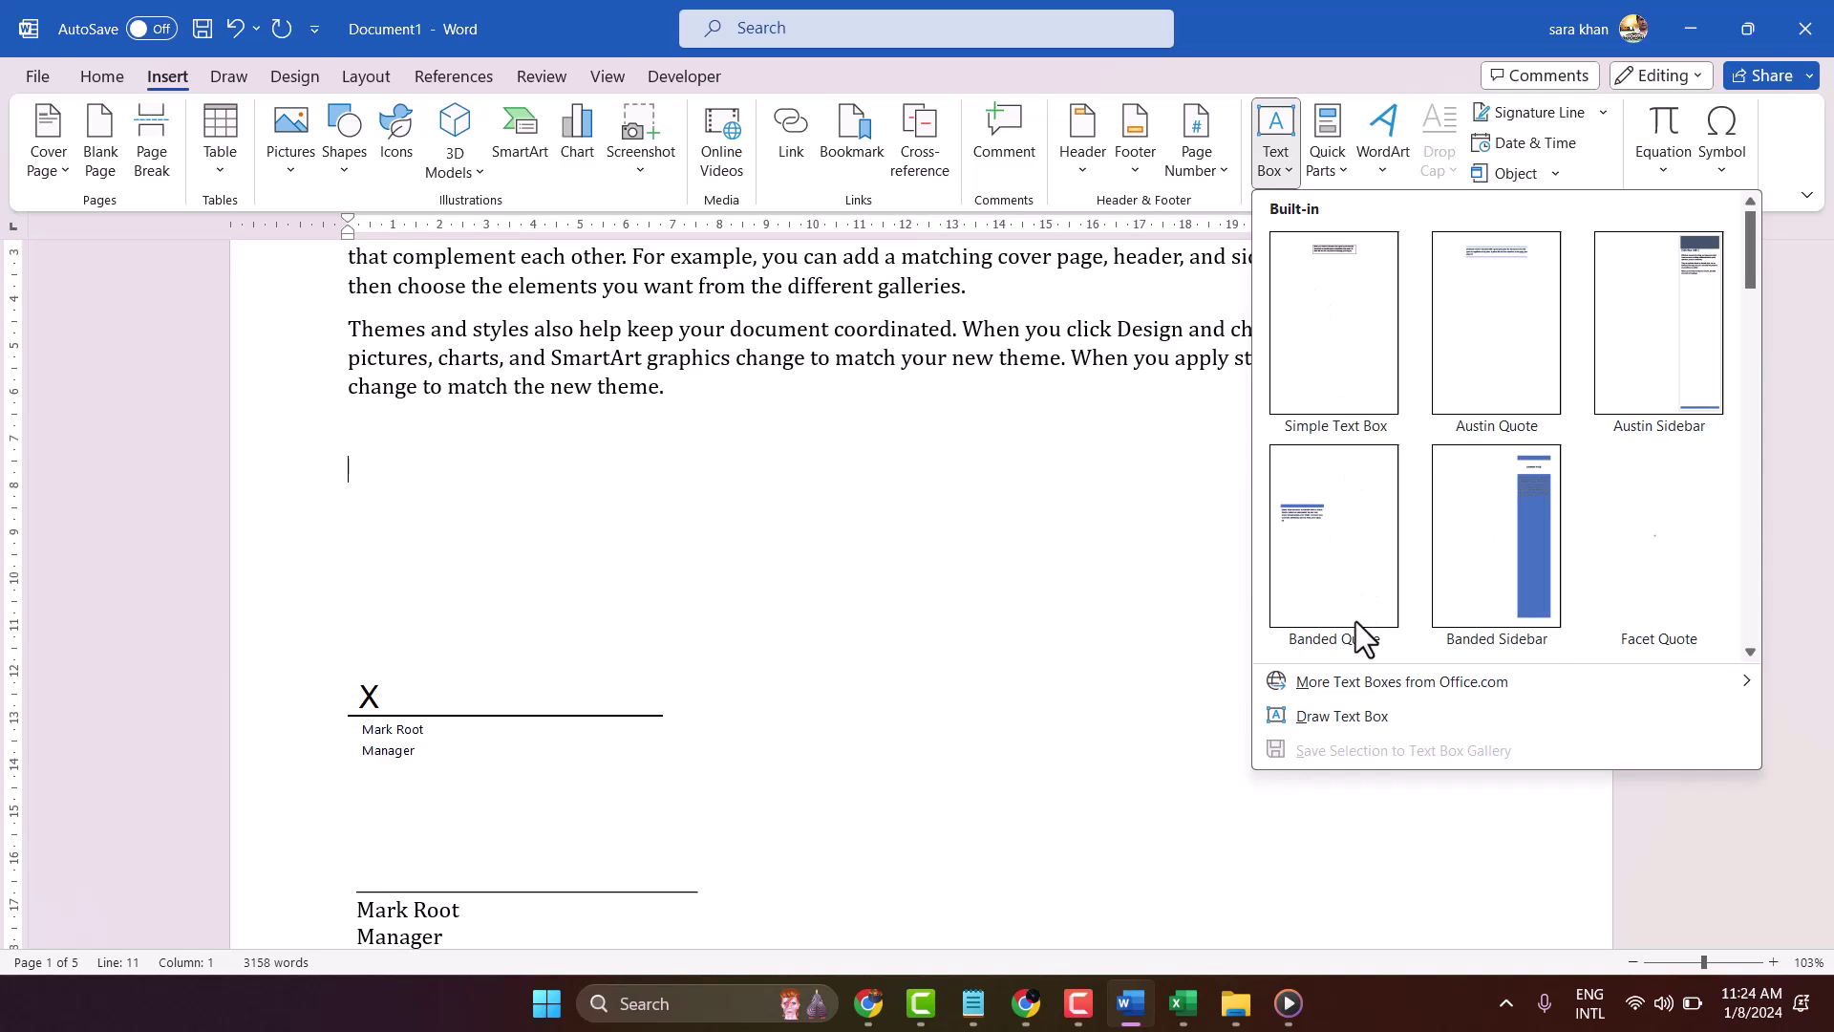
click(1320, 714)
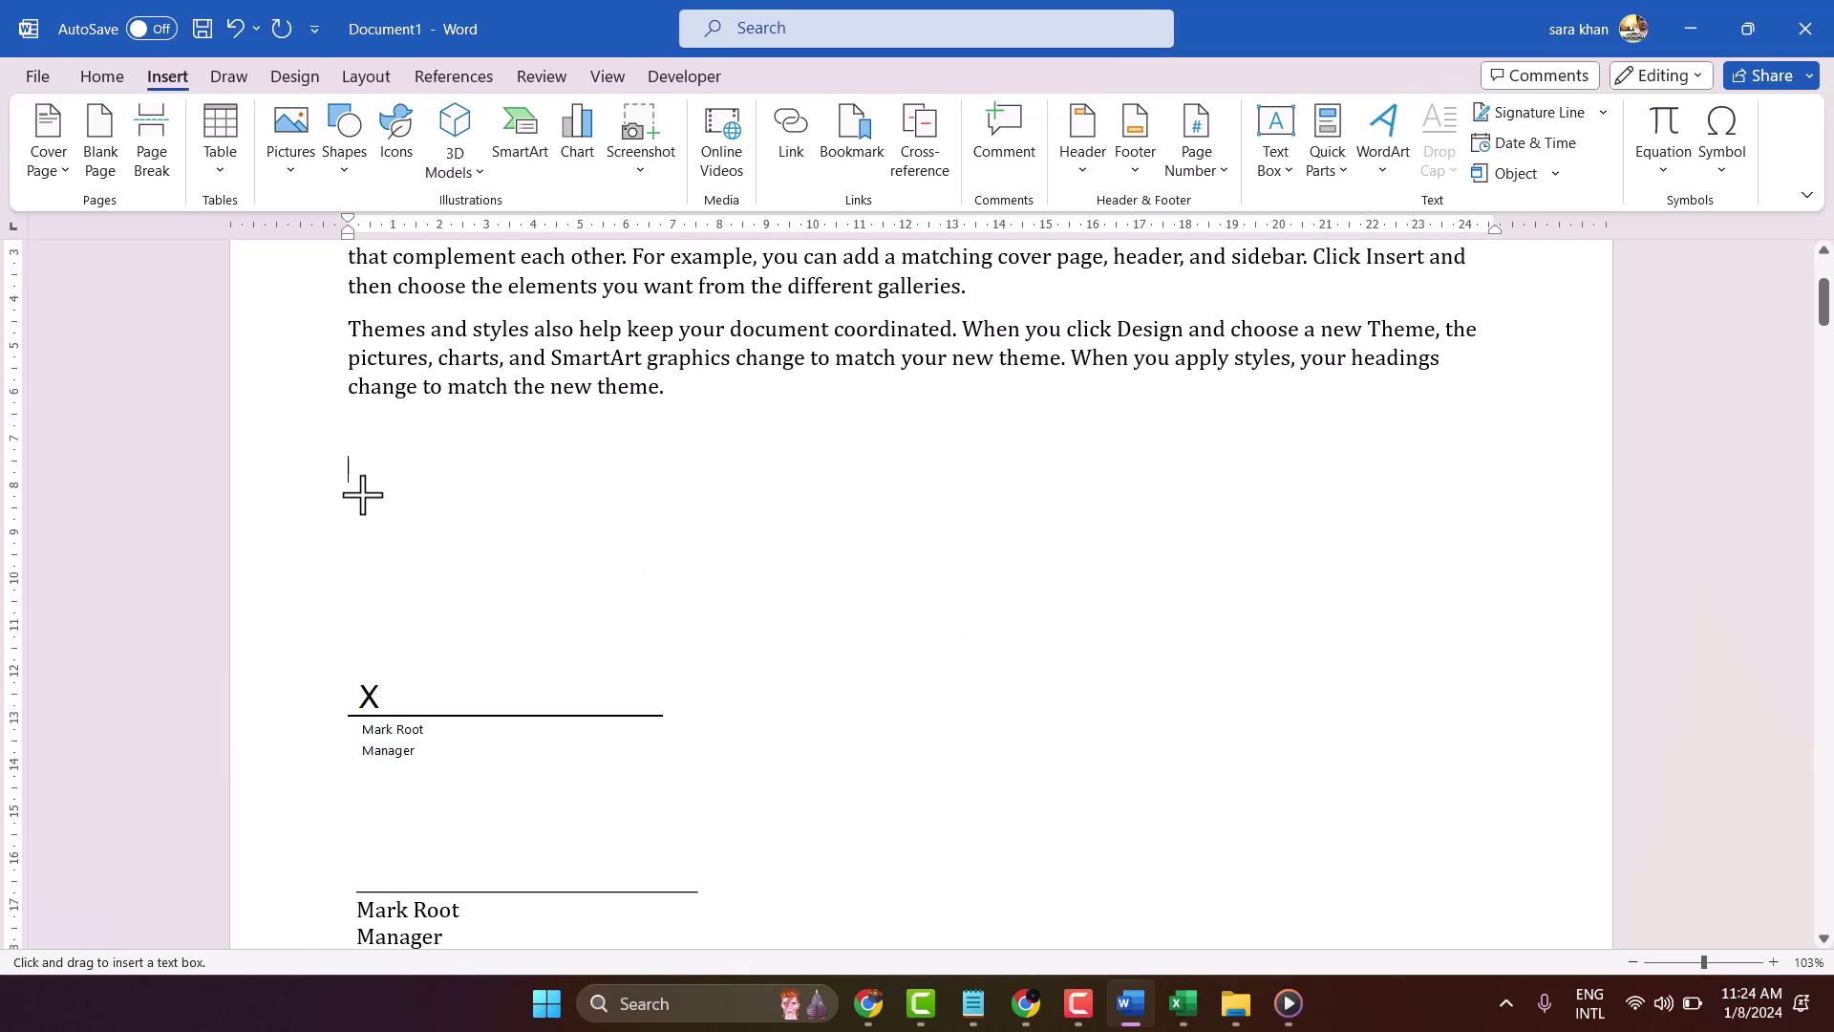
Draw a text box holding an underscore signature line, the signer's name and 'Manager' on separate lines
mouse_move(336, 473)
mouse_down()
mouse_move(557, 586)
mouse_move(776, 649)
mouse_move(729, 636)
mouse_up()
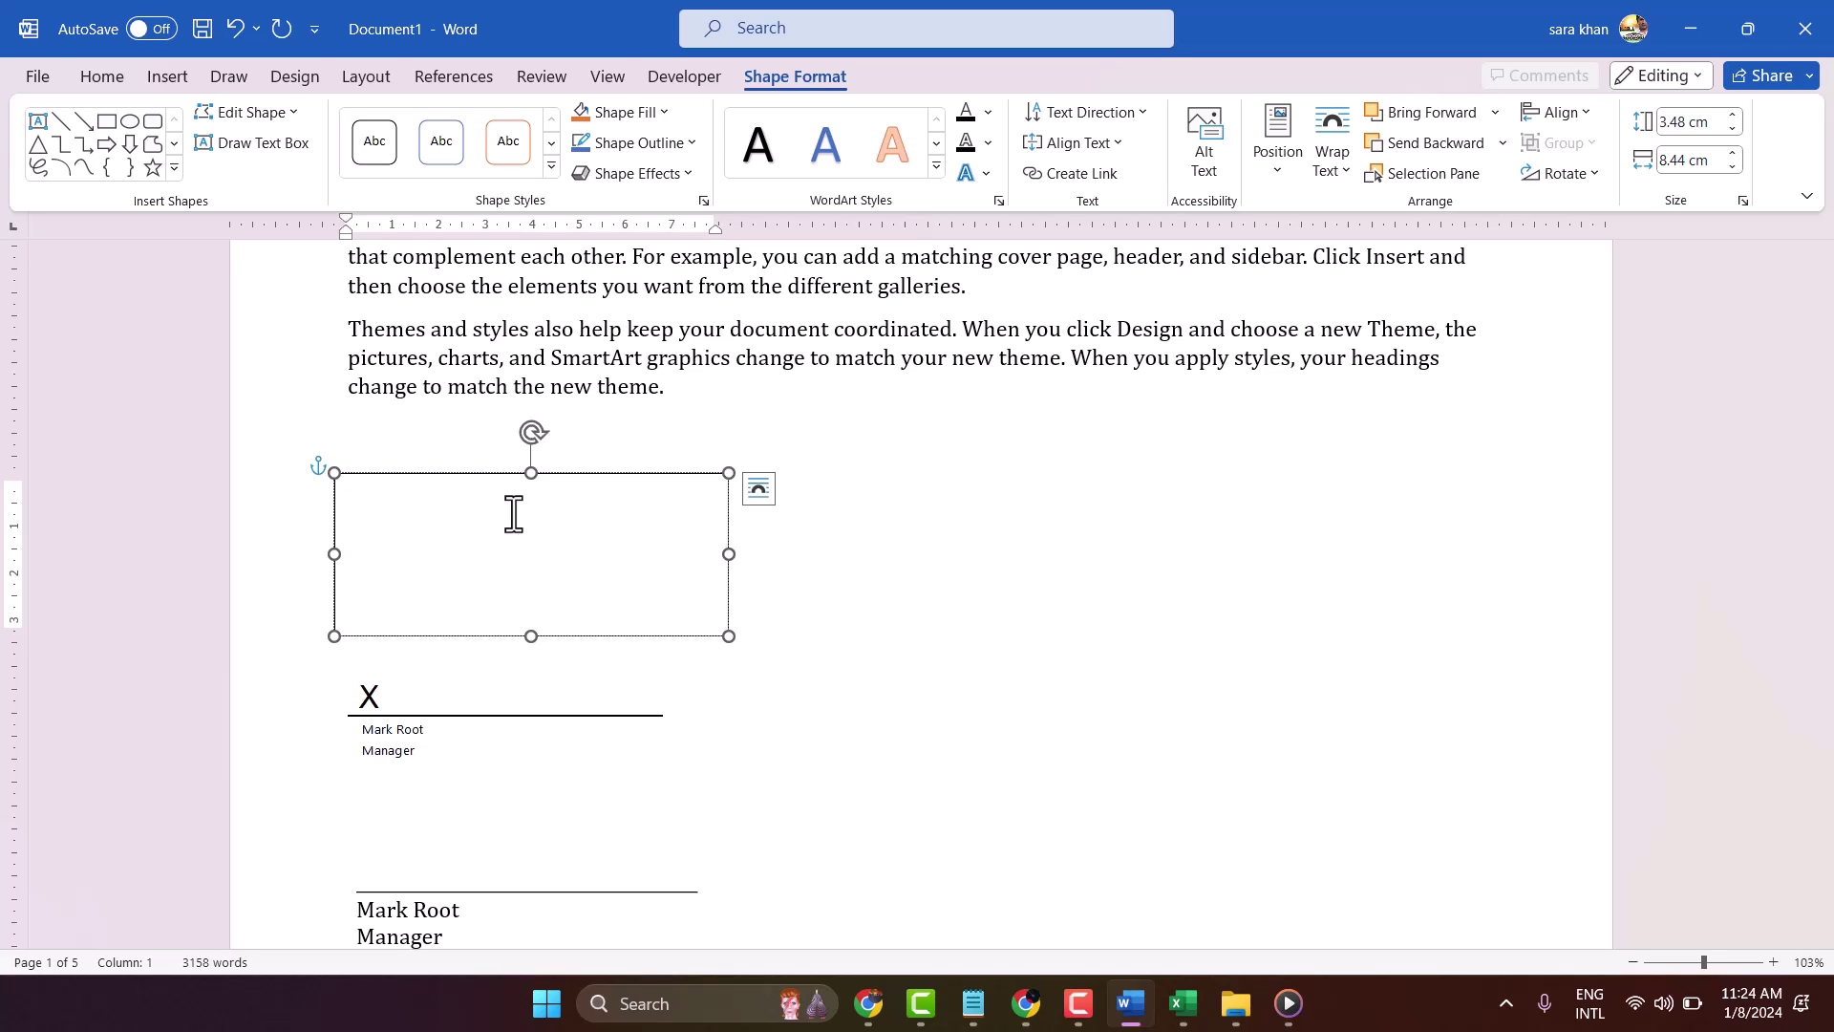
text(____)
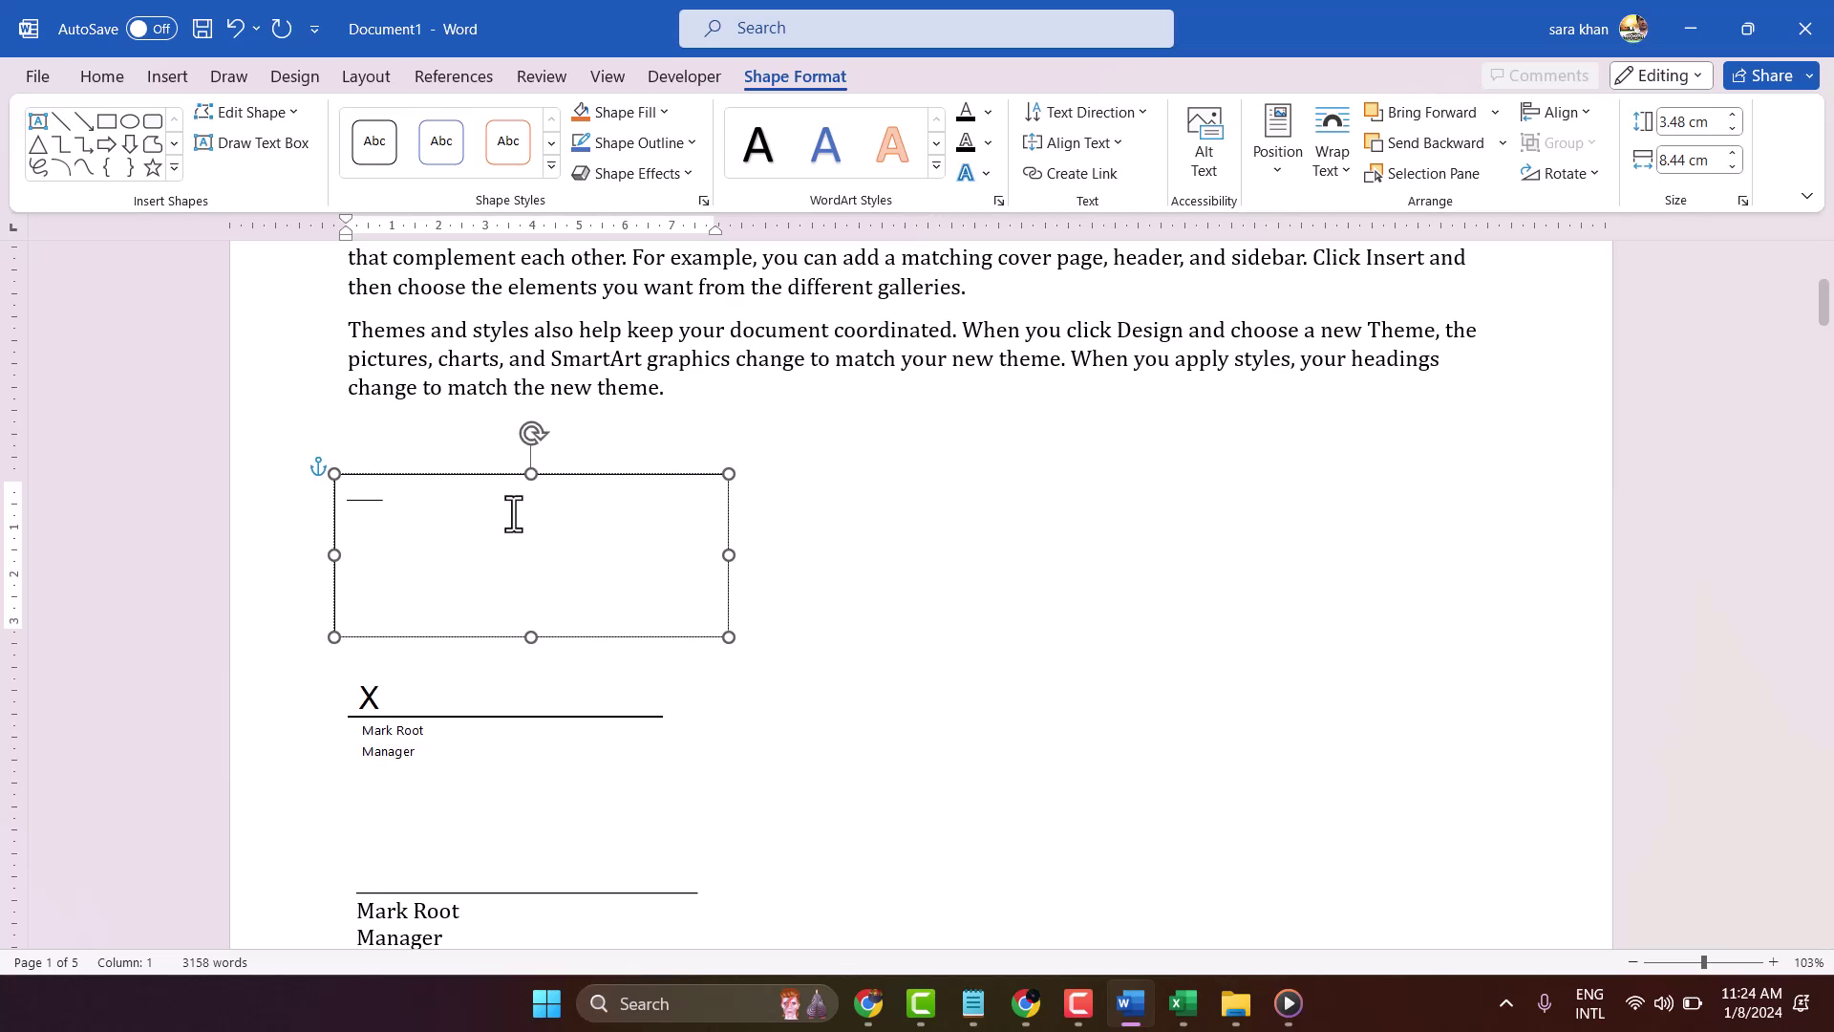
text(________________________________________________________________________)
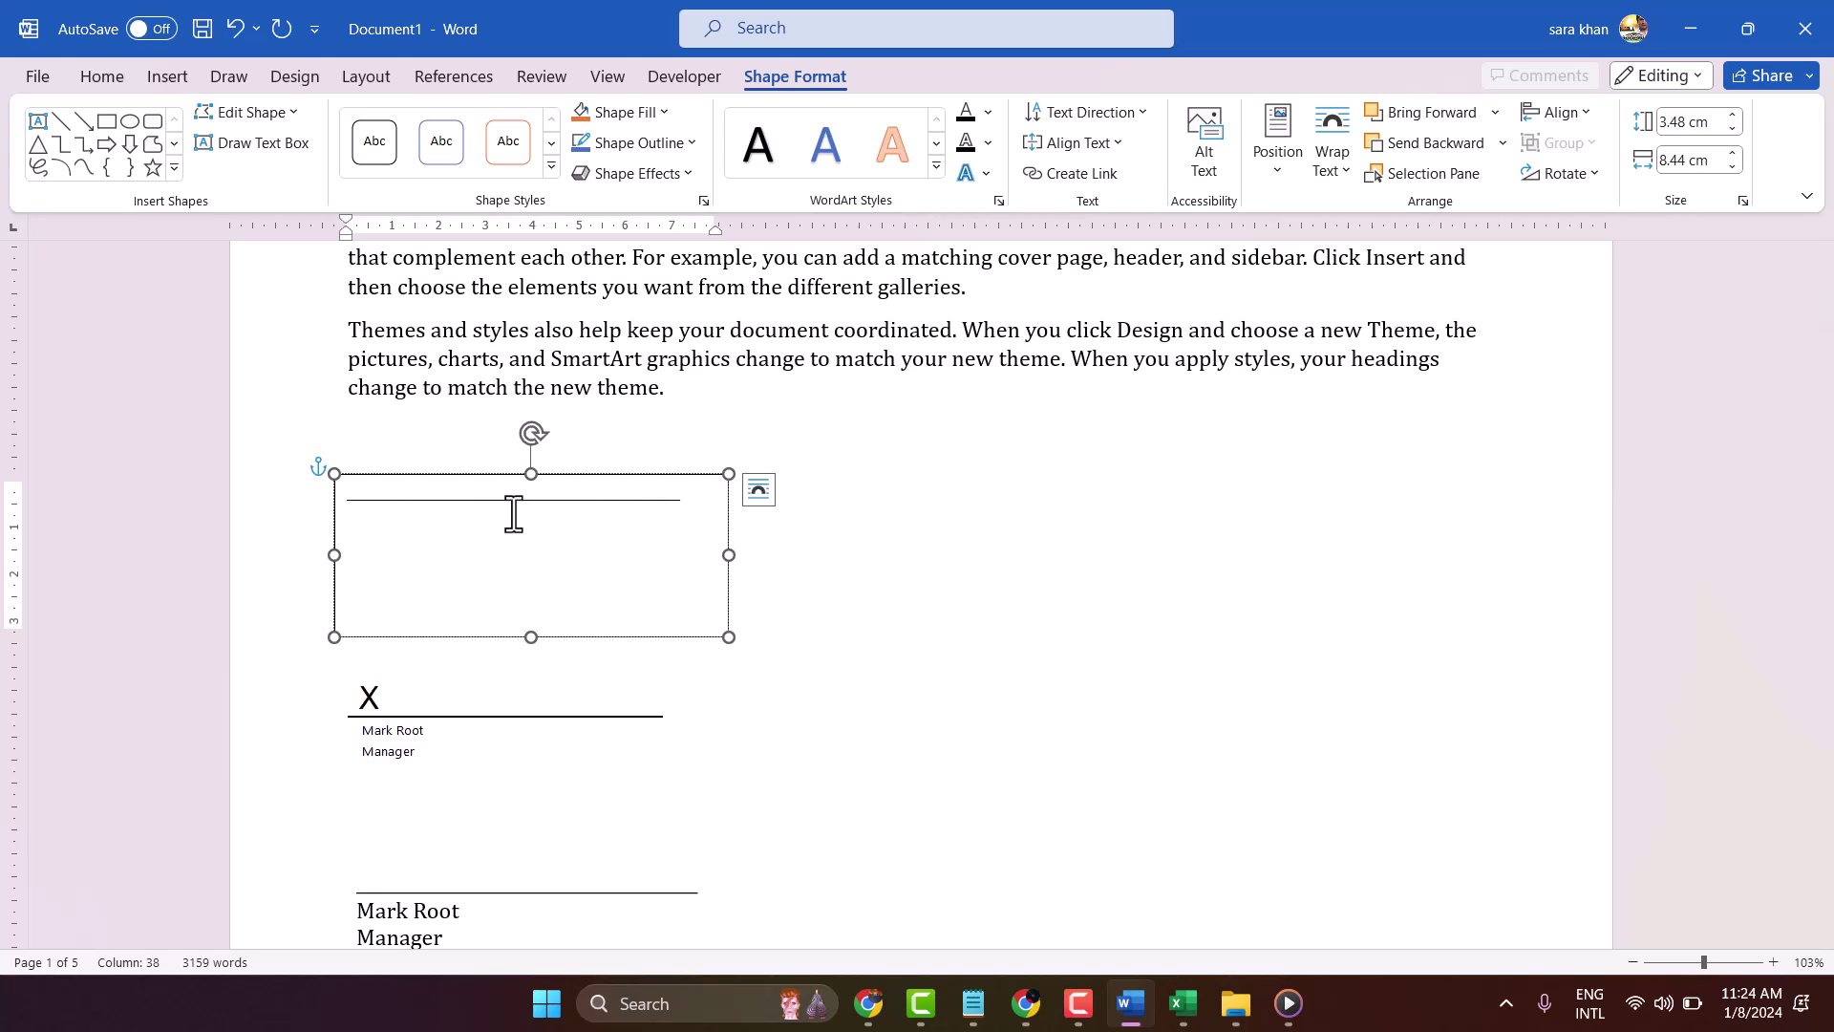
key(Return)
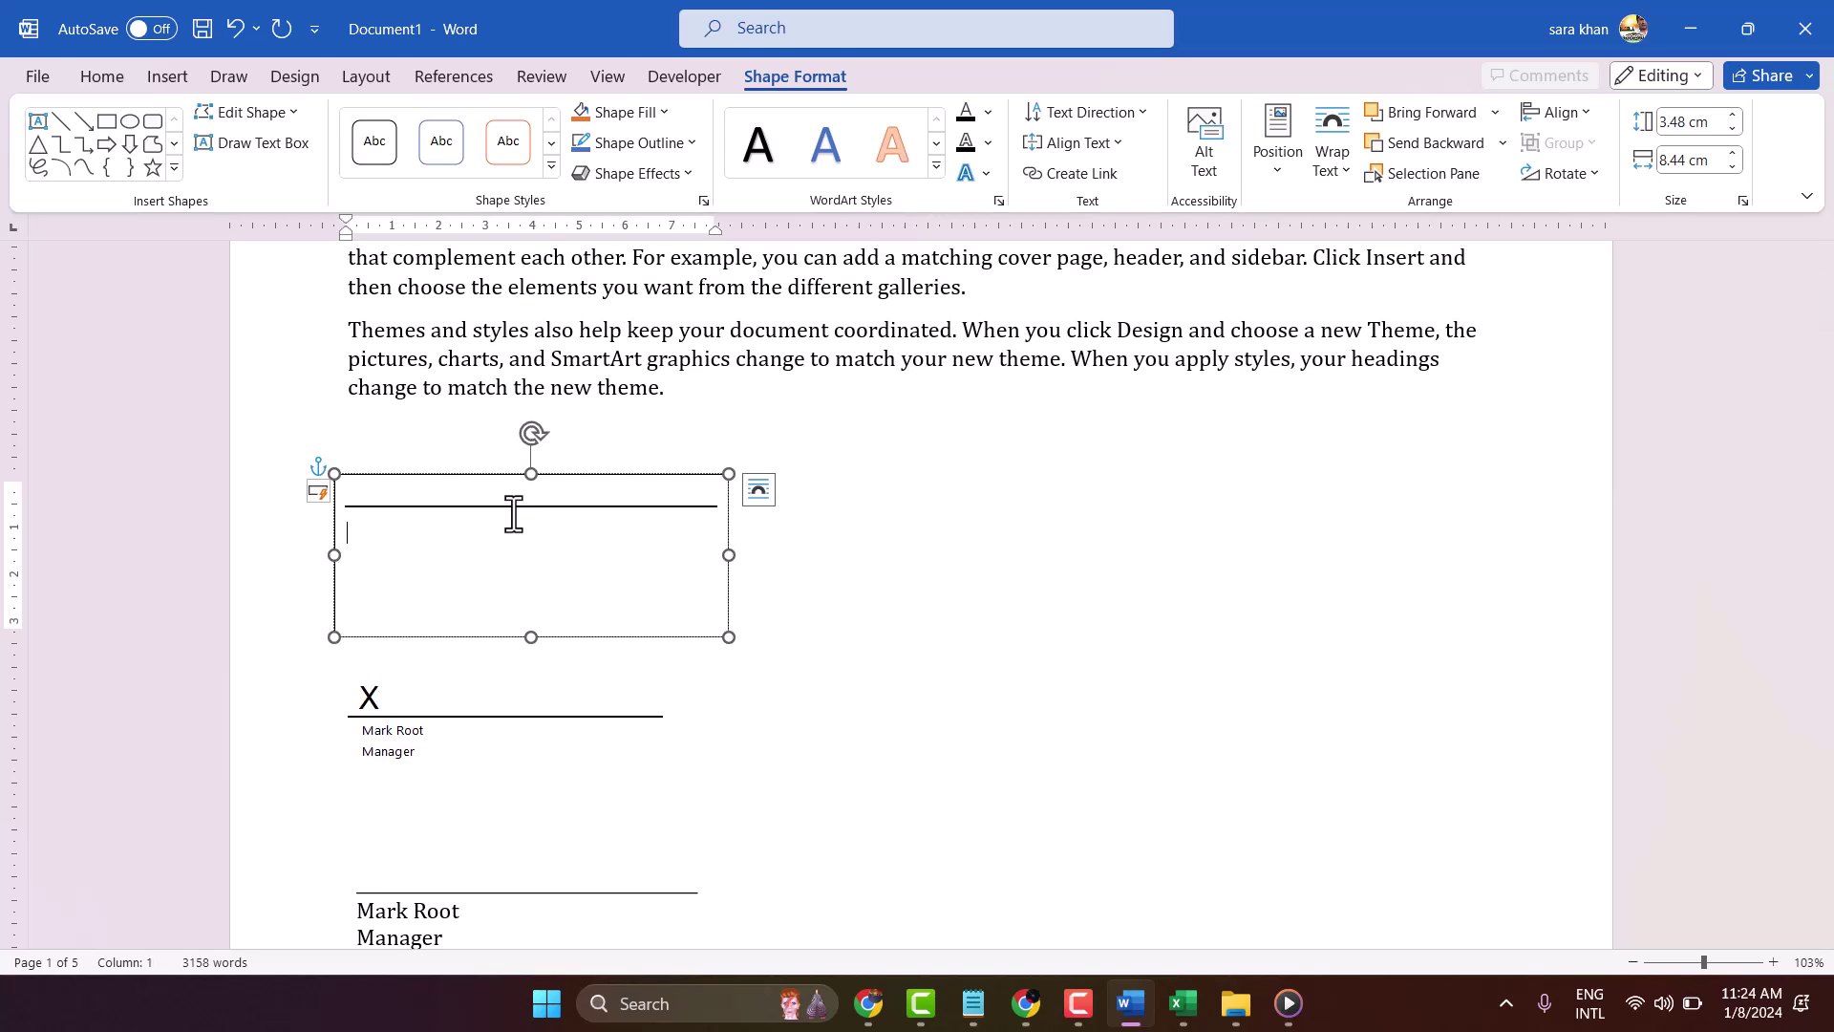
key(Return)
text(Manage)
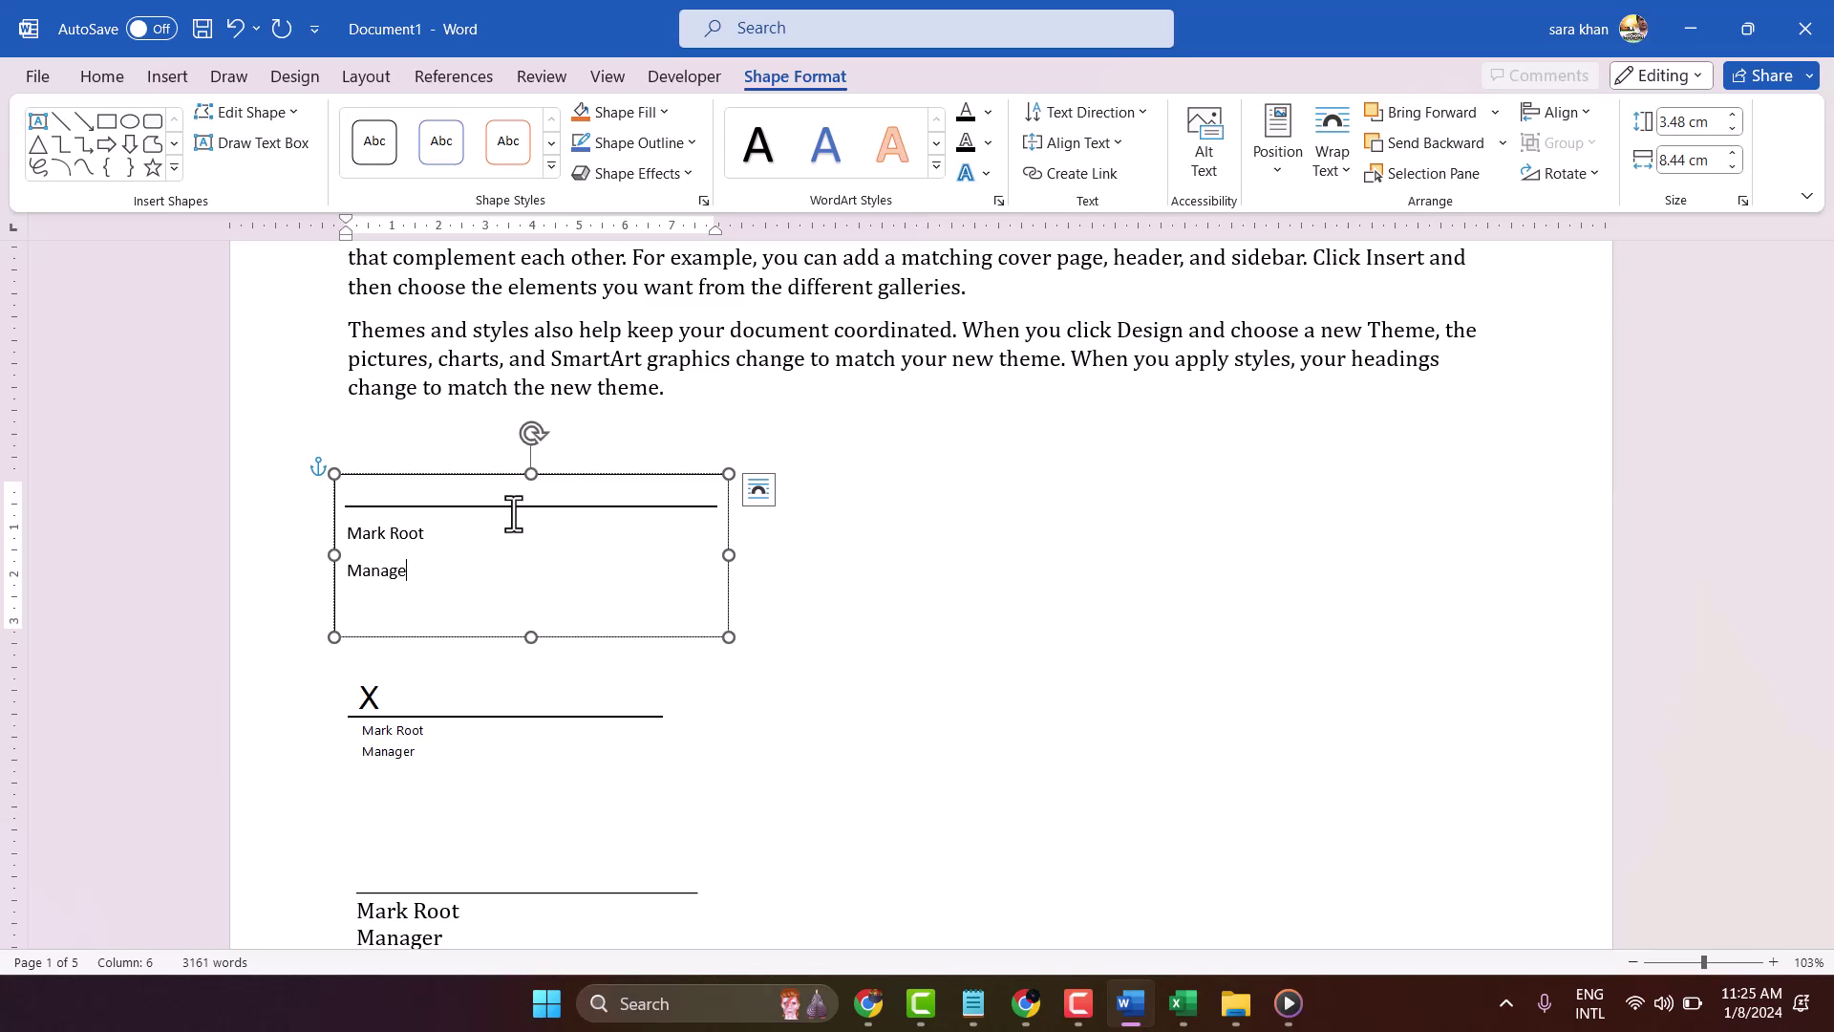
text(r)
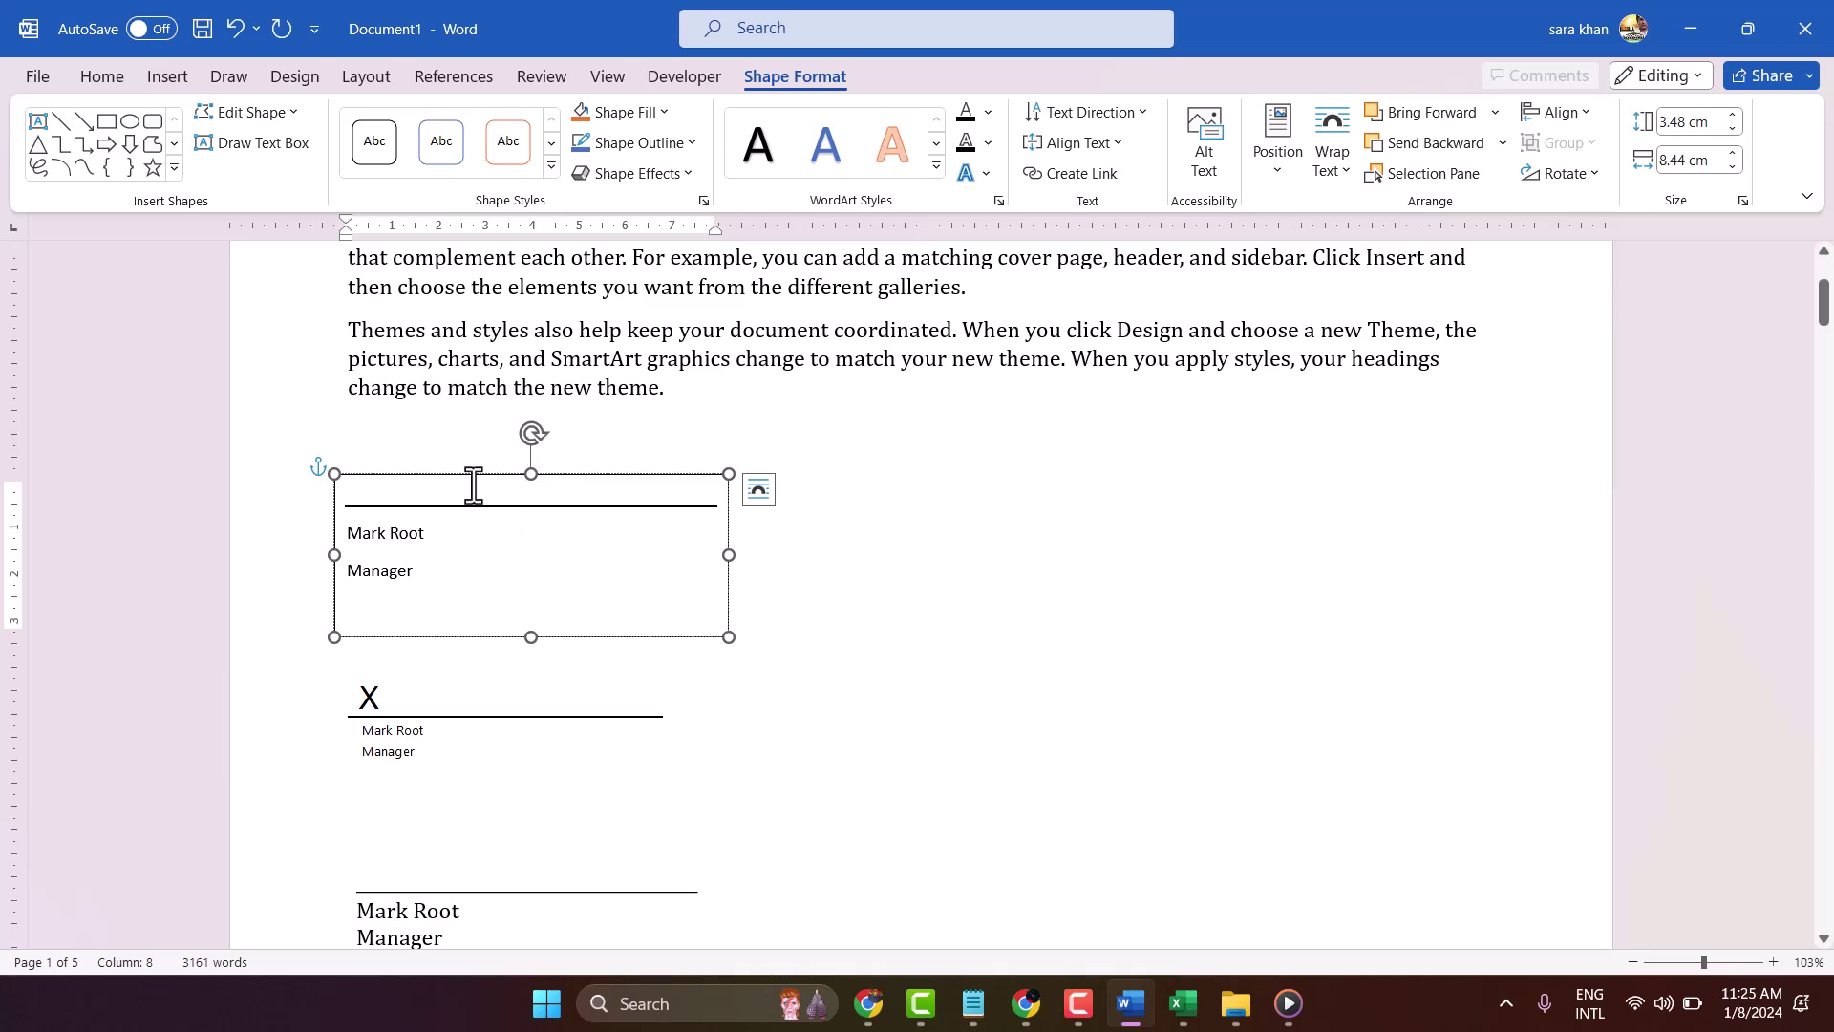
drag(434, 569, 315, 519)
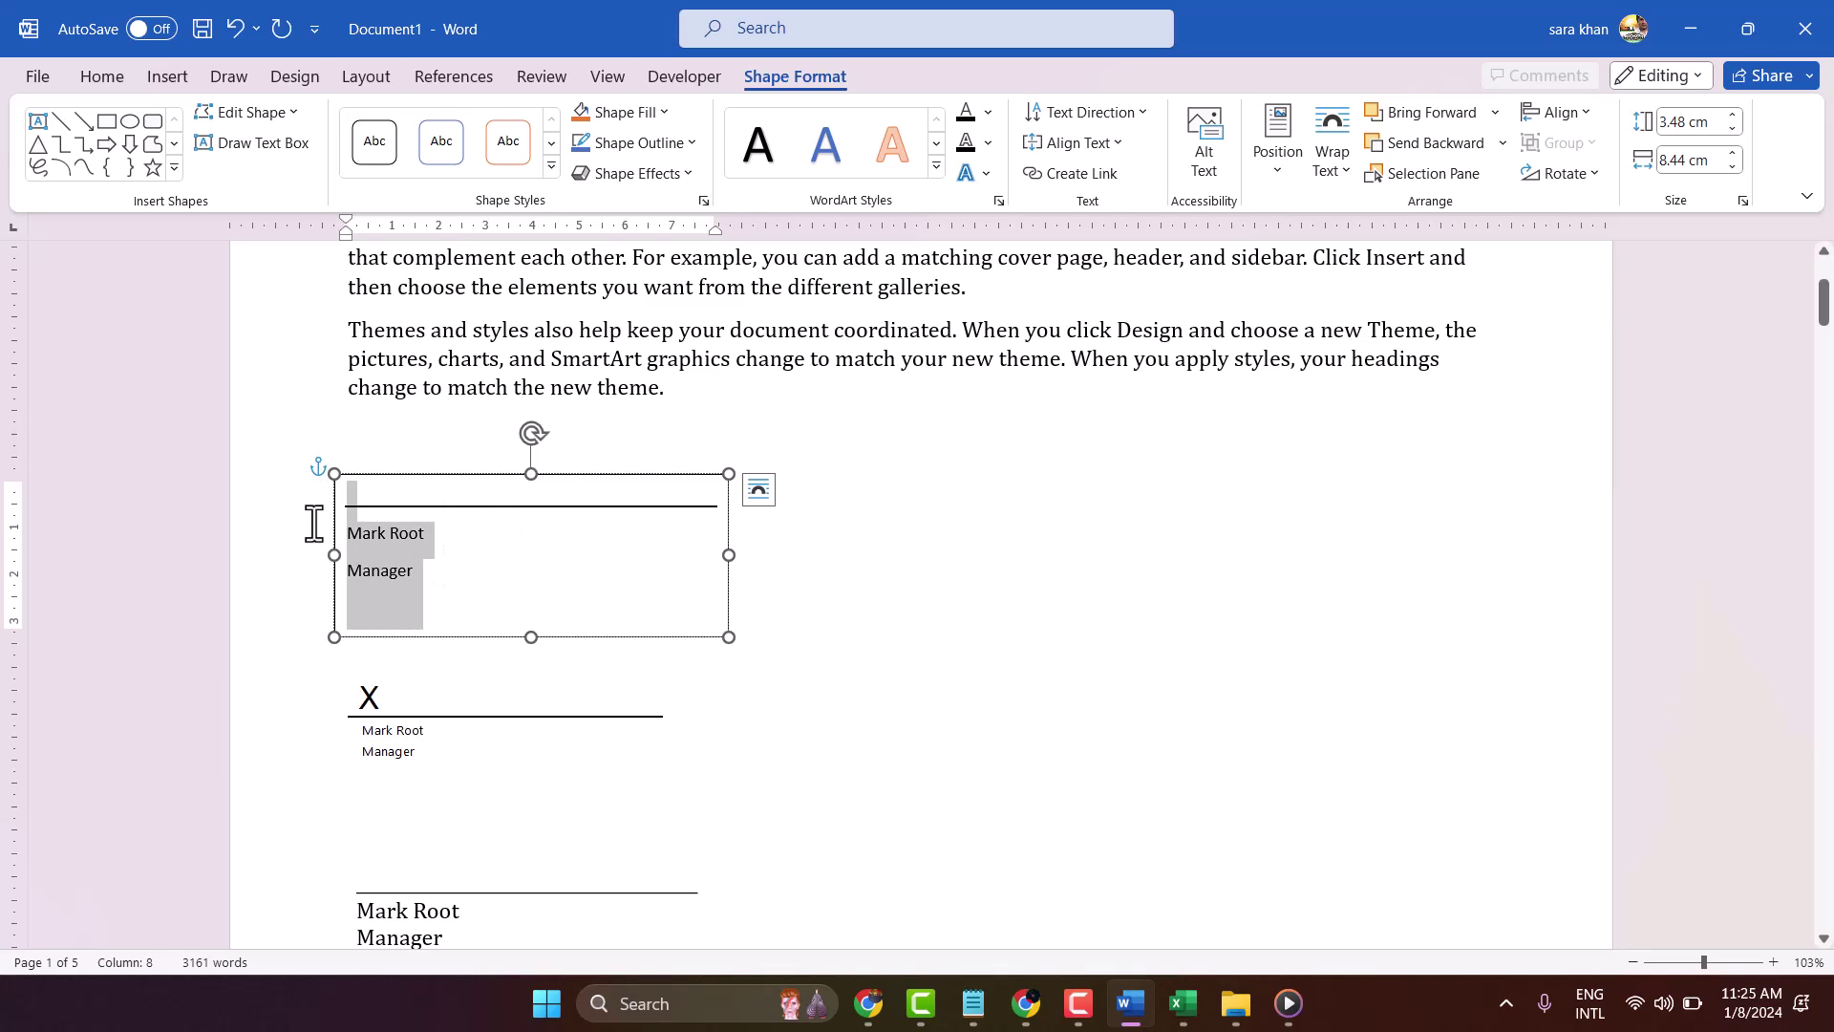
click(460, 586)
click(851, 609)
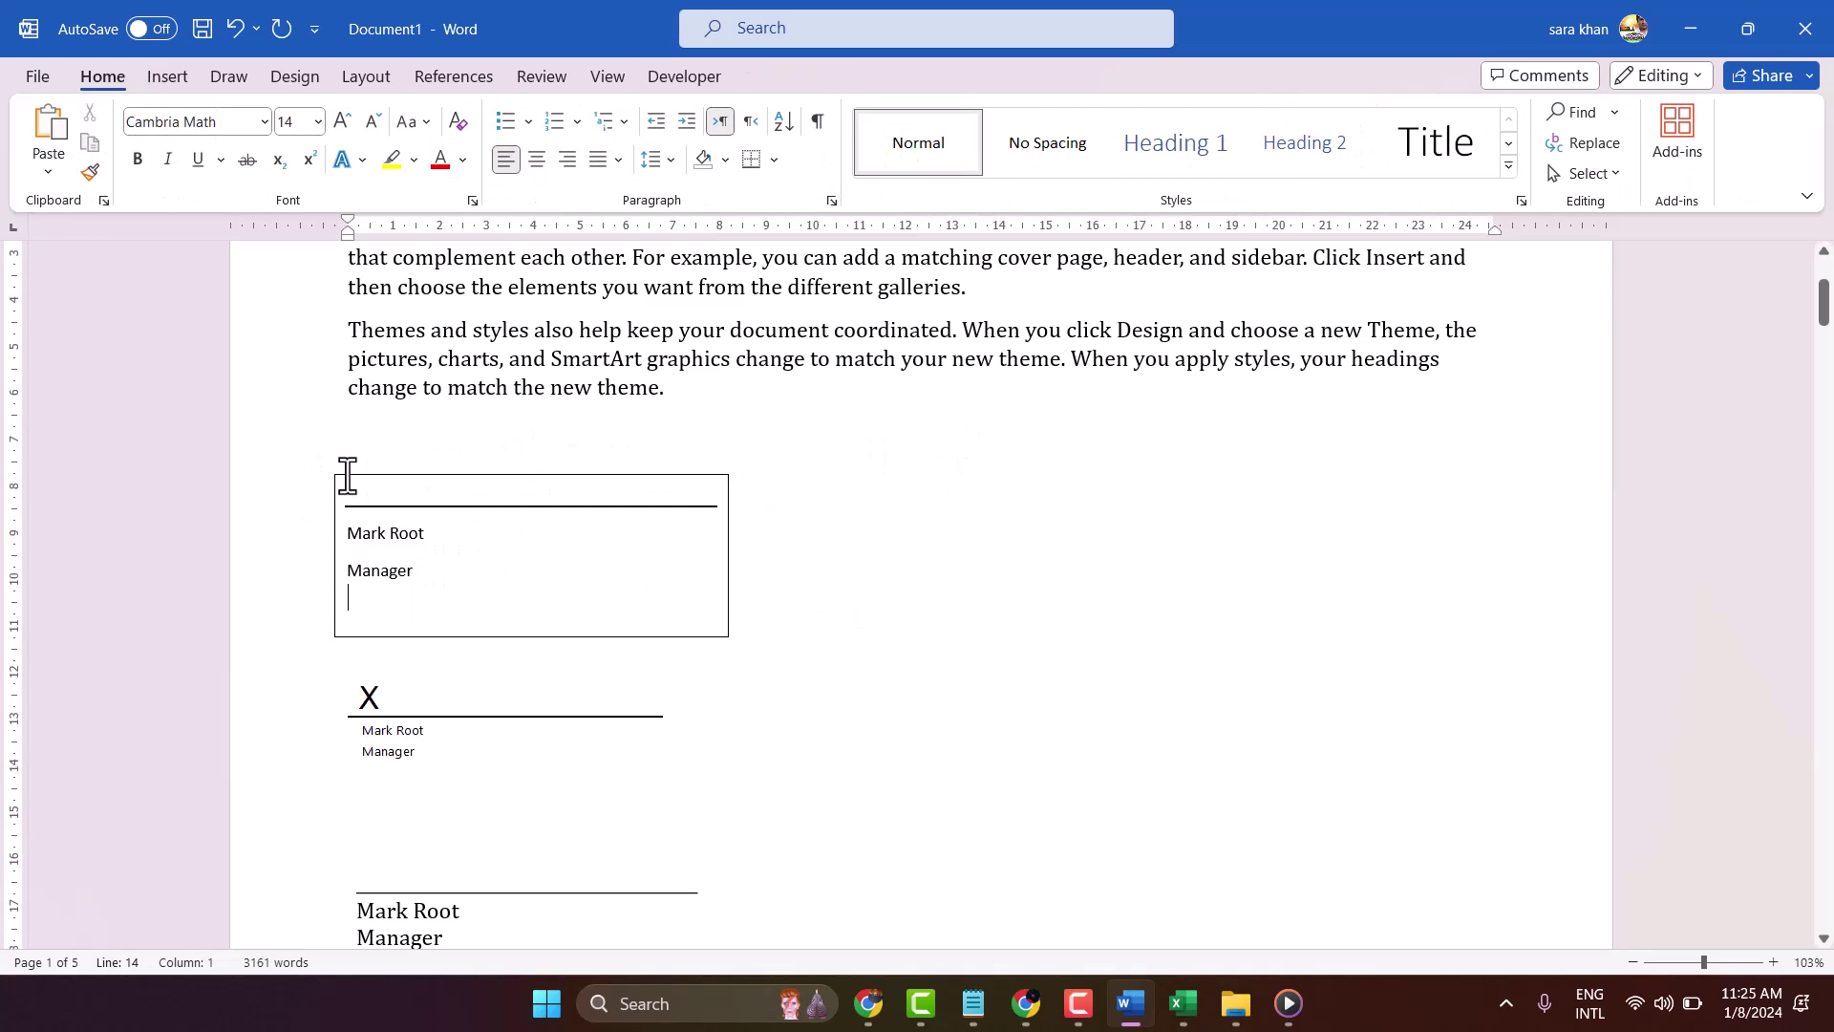
Format the name and Manager lines as 12 pt bold, then select the whole text box
drag(430, 569, 350, 524)
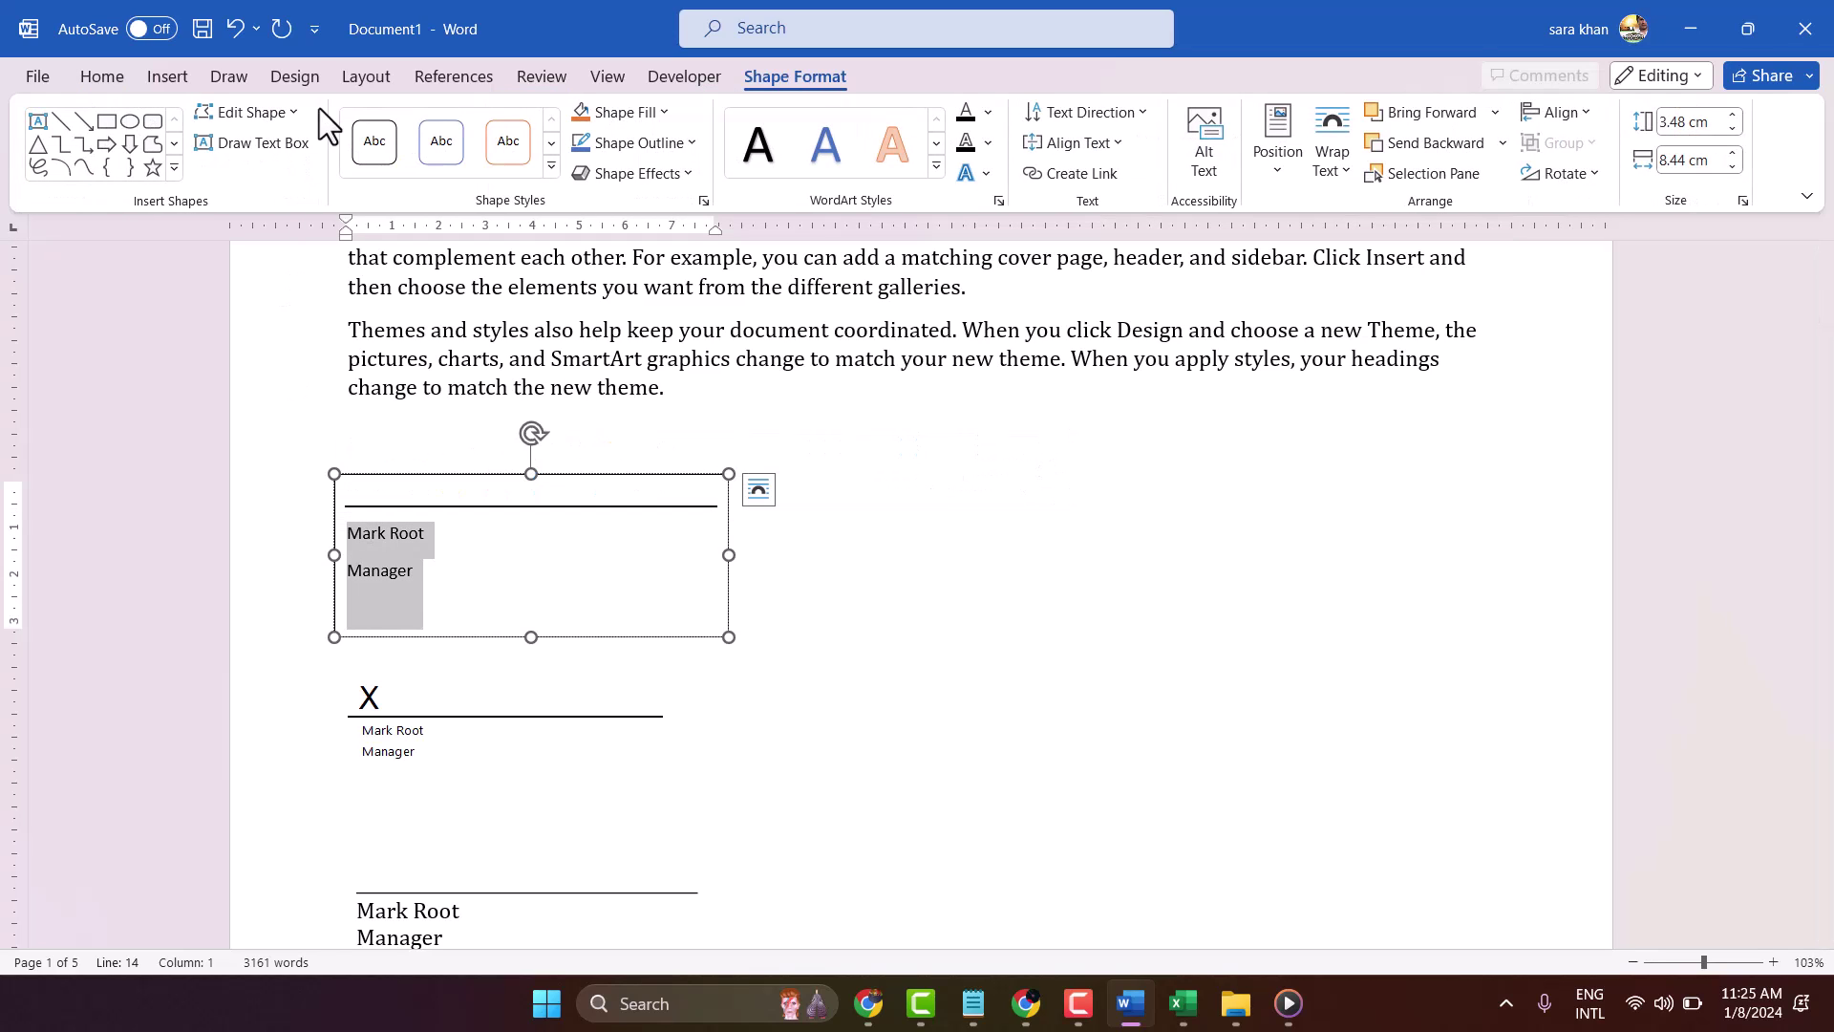
click(96, 76)
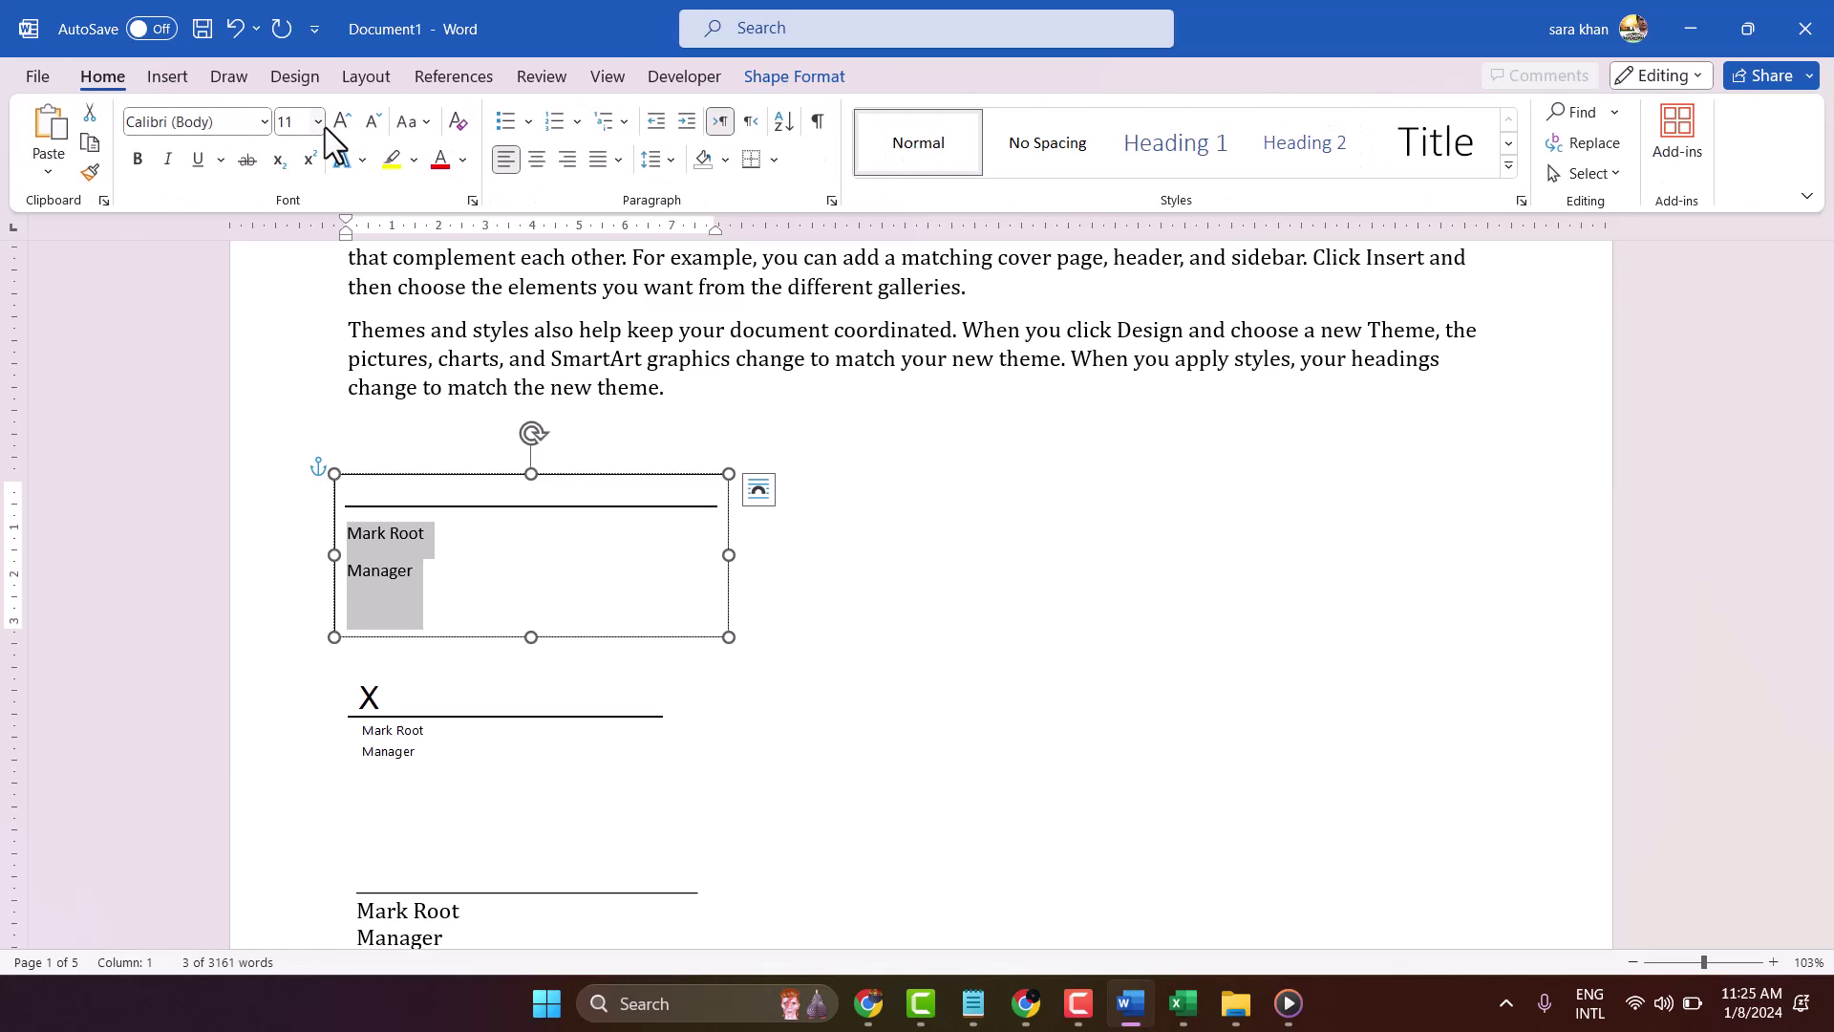
click(320, 124)
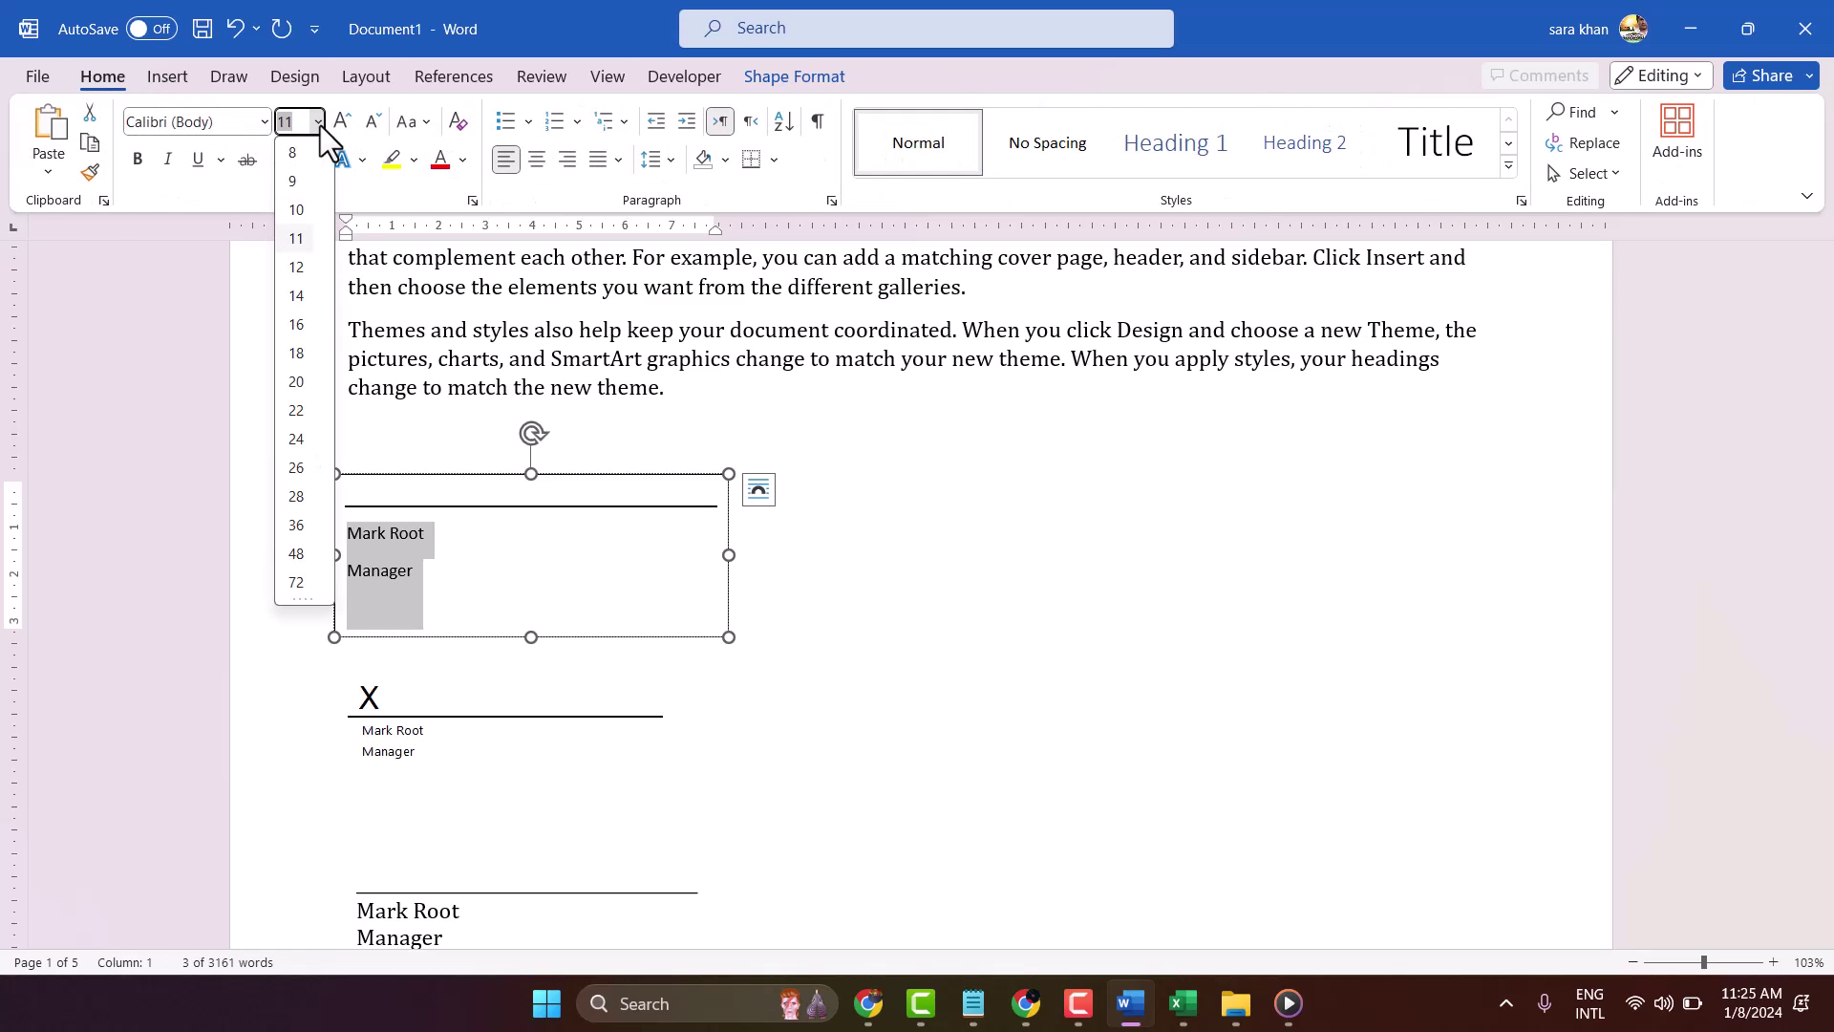
click(297, 268)
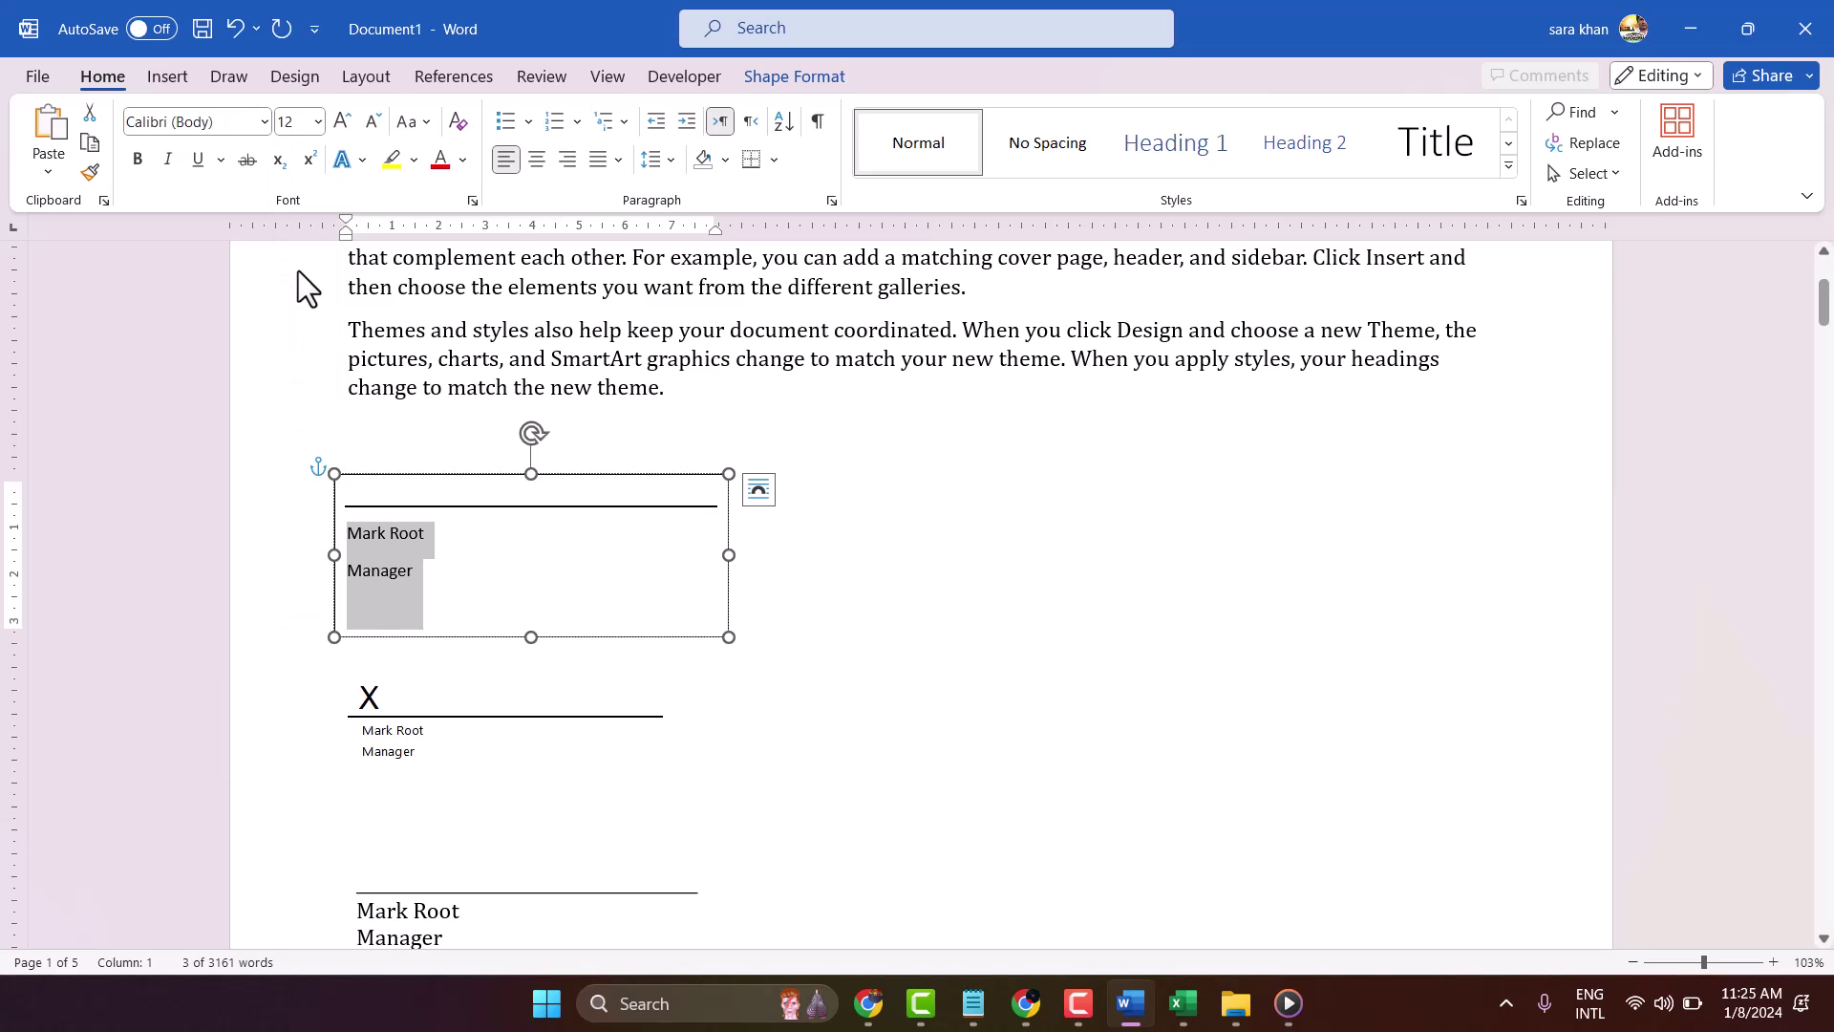
click(137, 157)
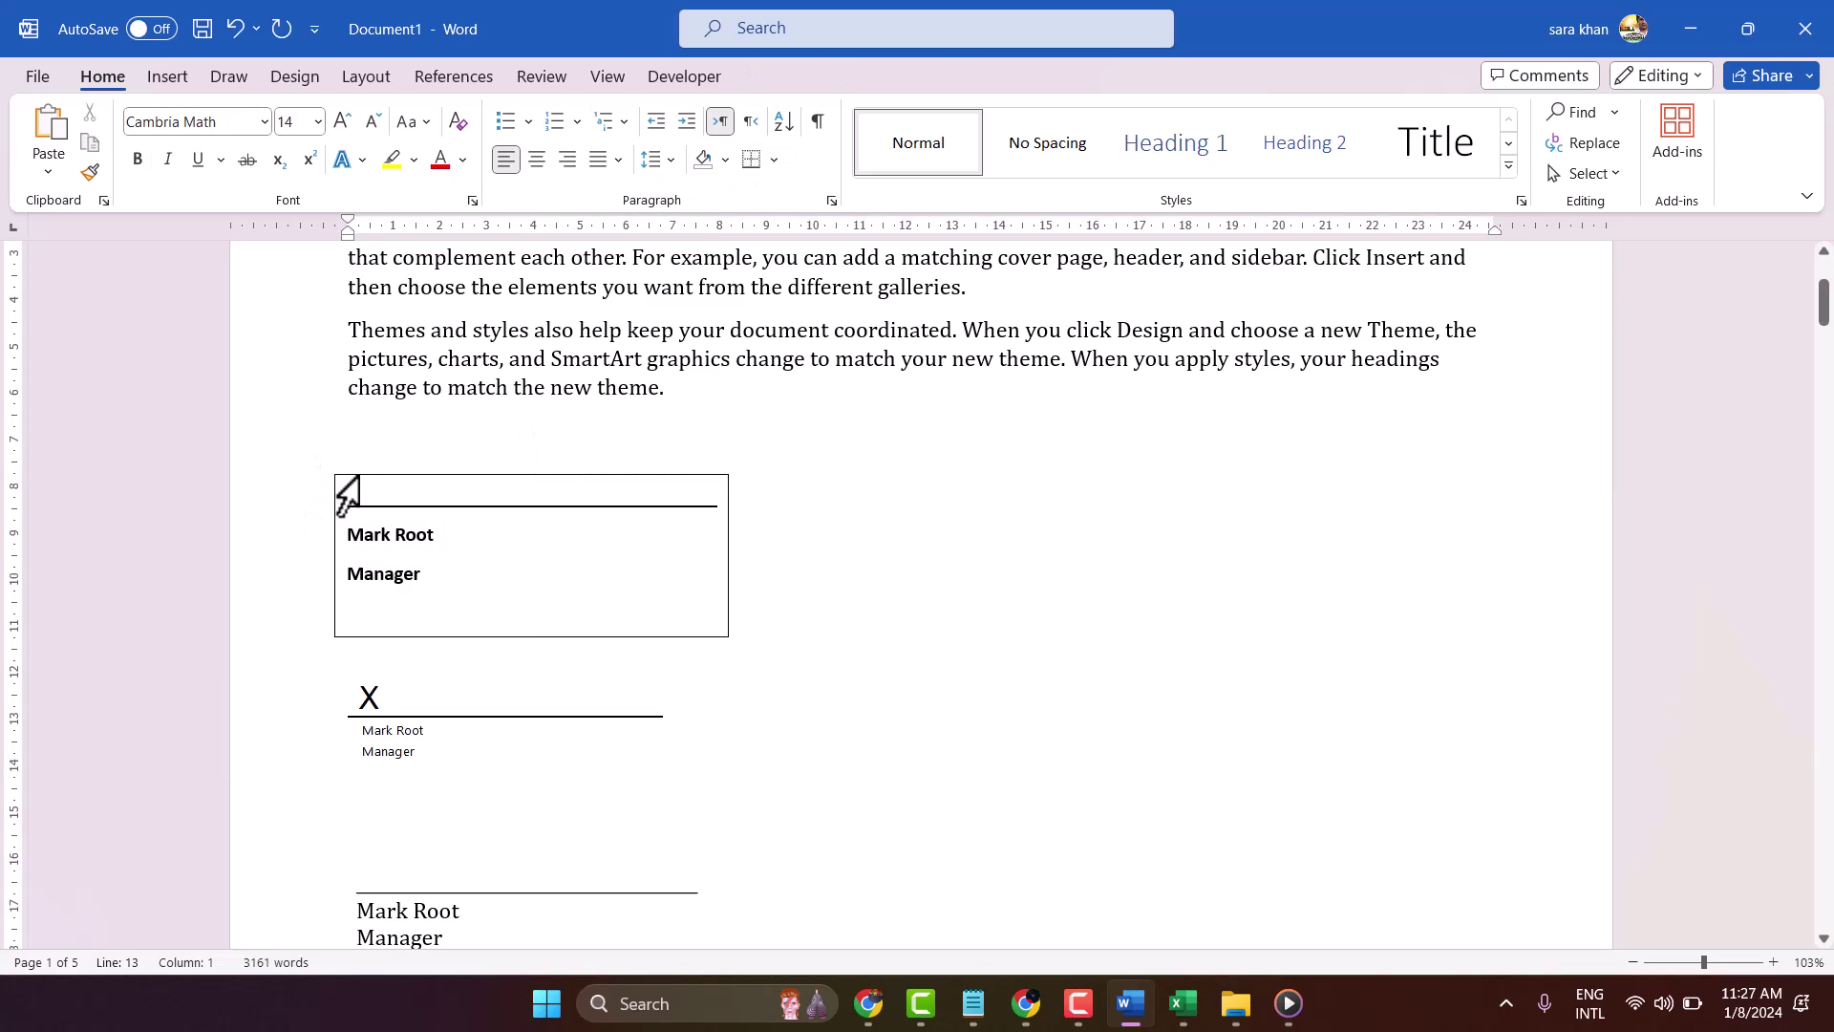
click(340, 482)
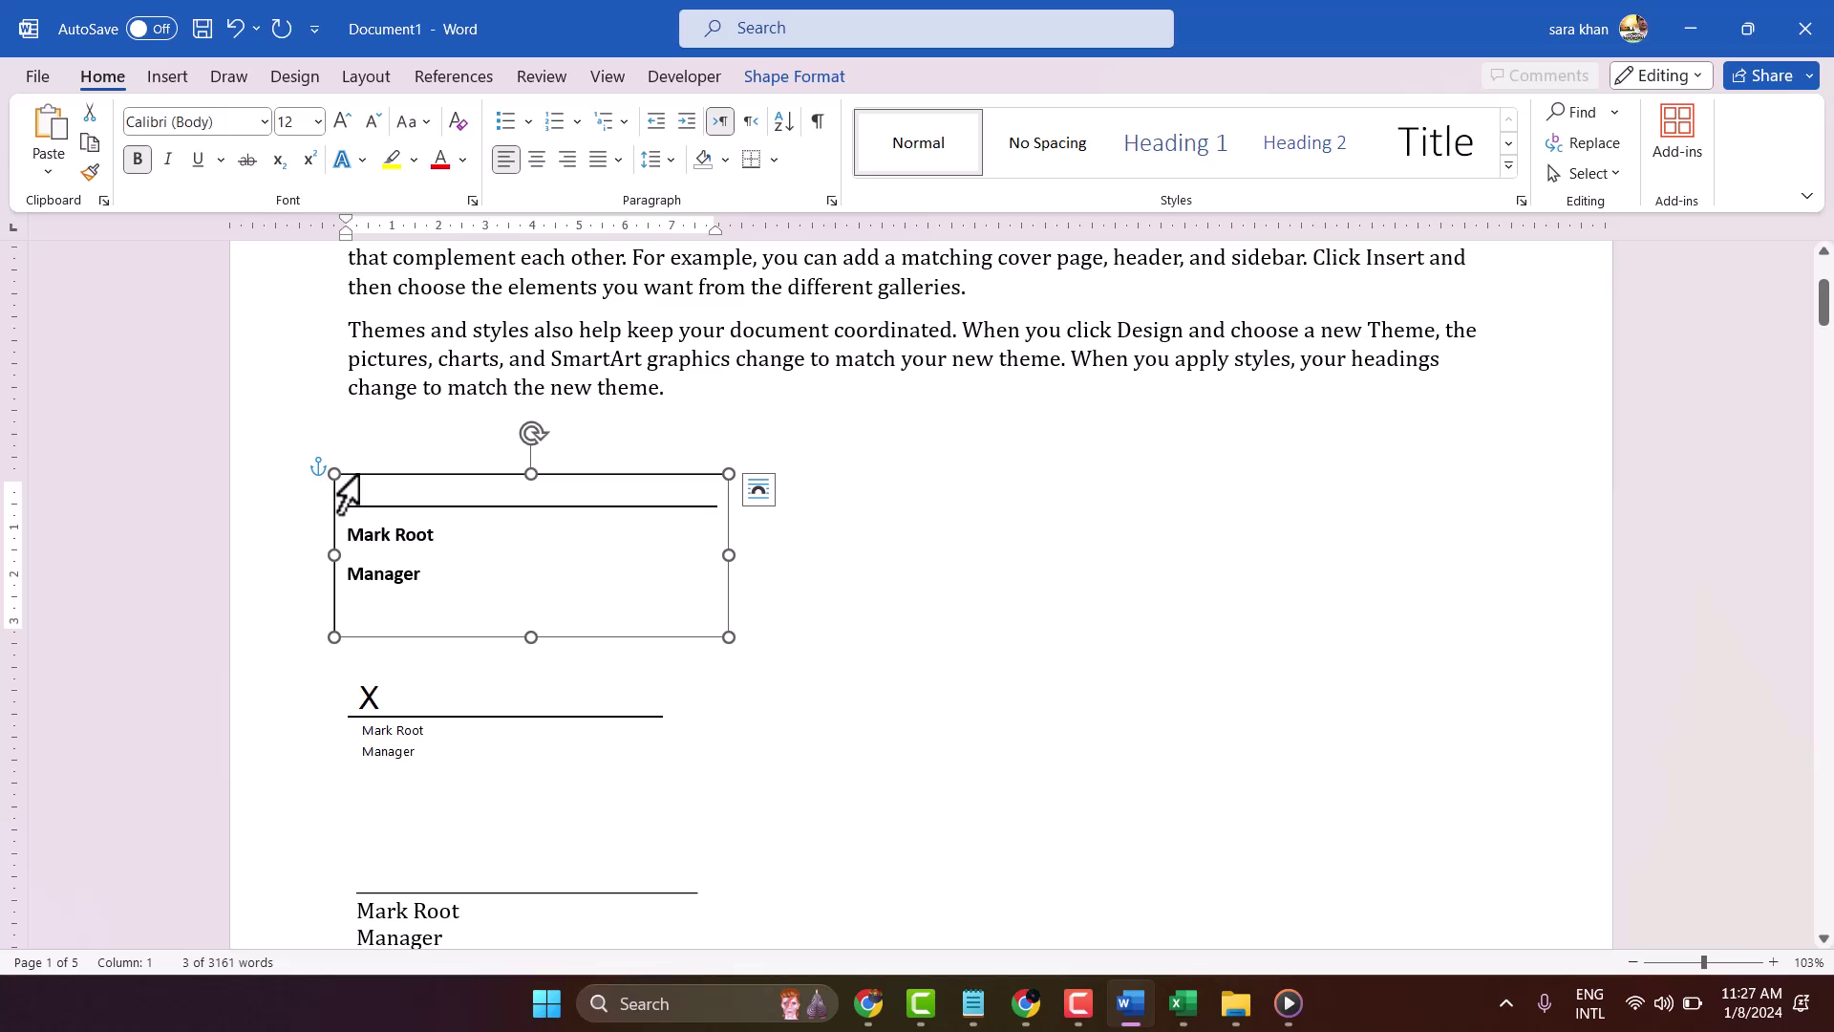
click(346, 492)
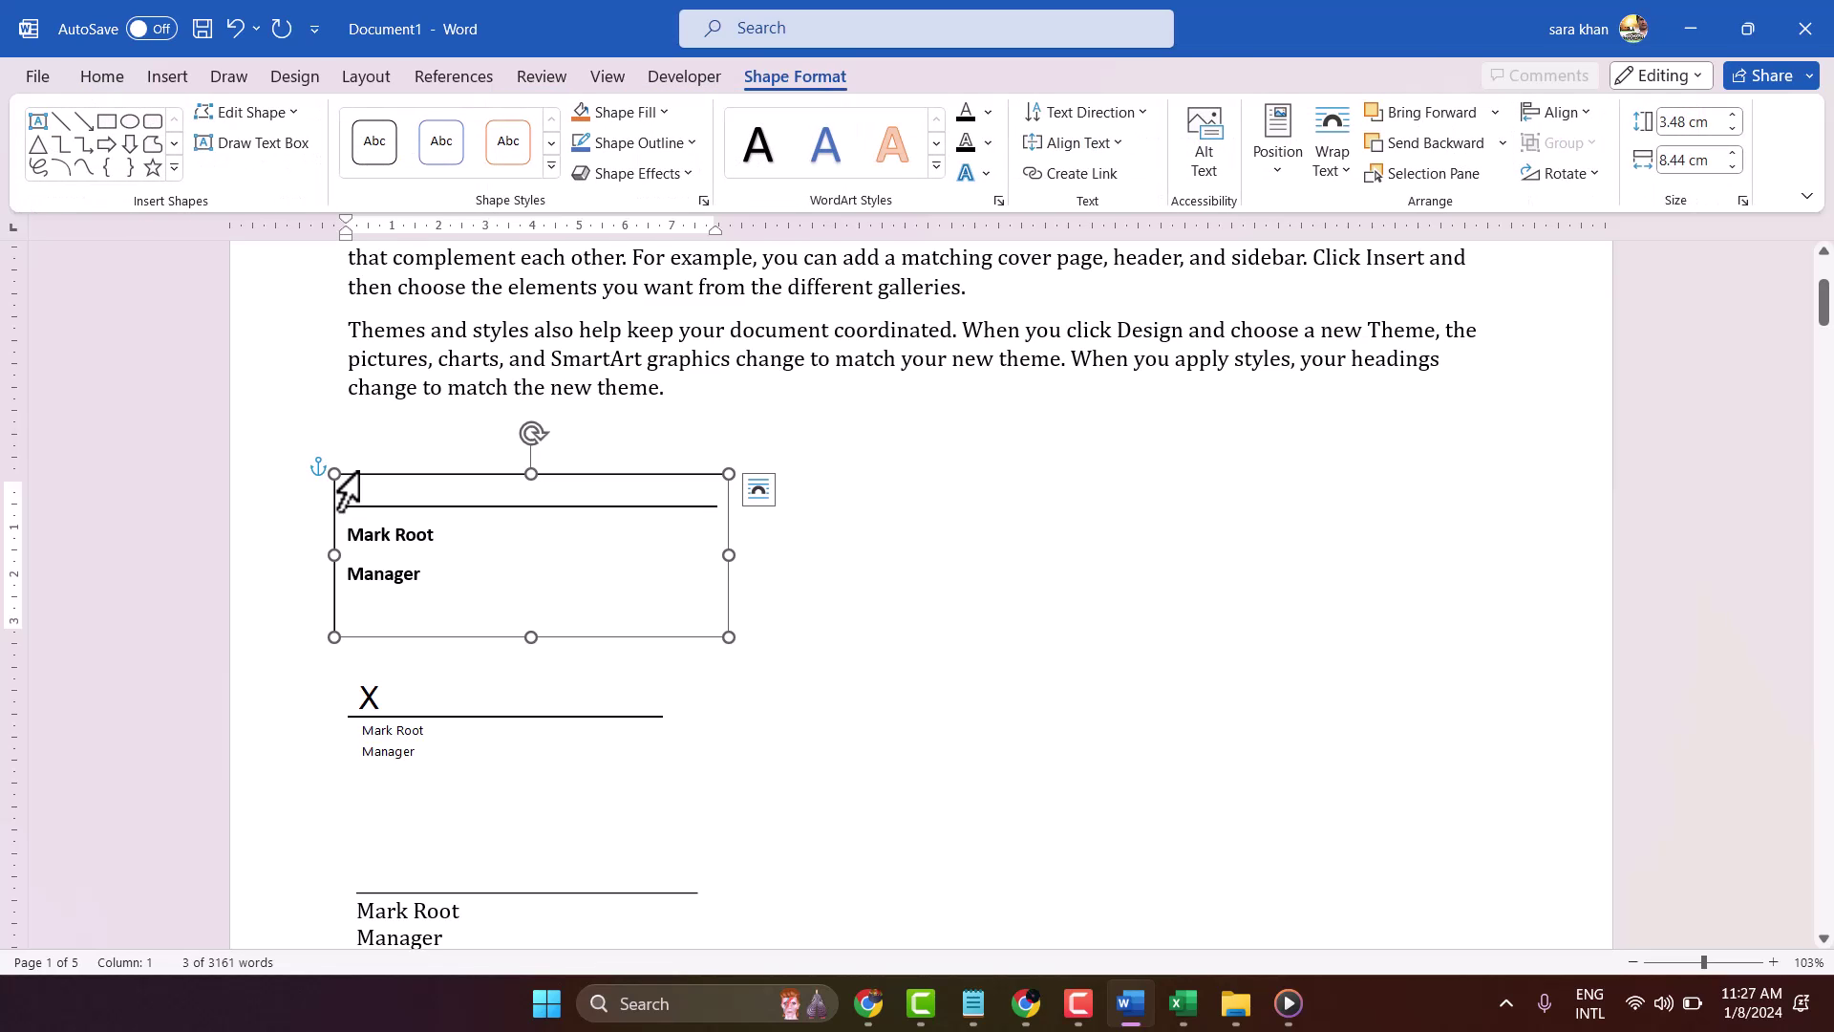
Set the signature text box's Shape Outline to No Outline
click(691, 149)
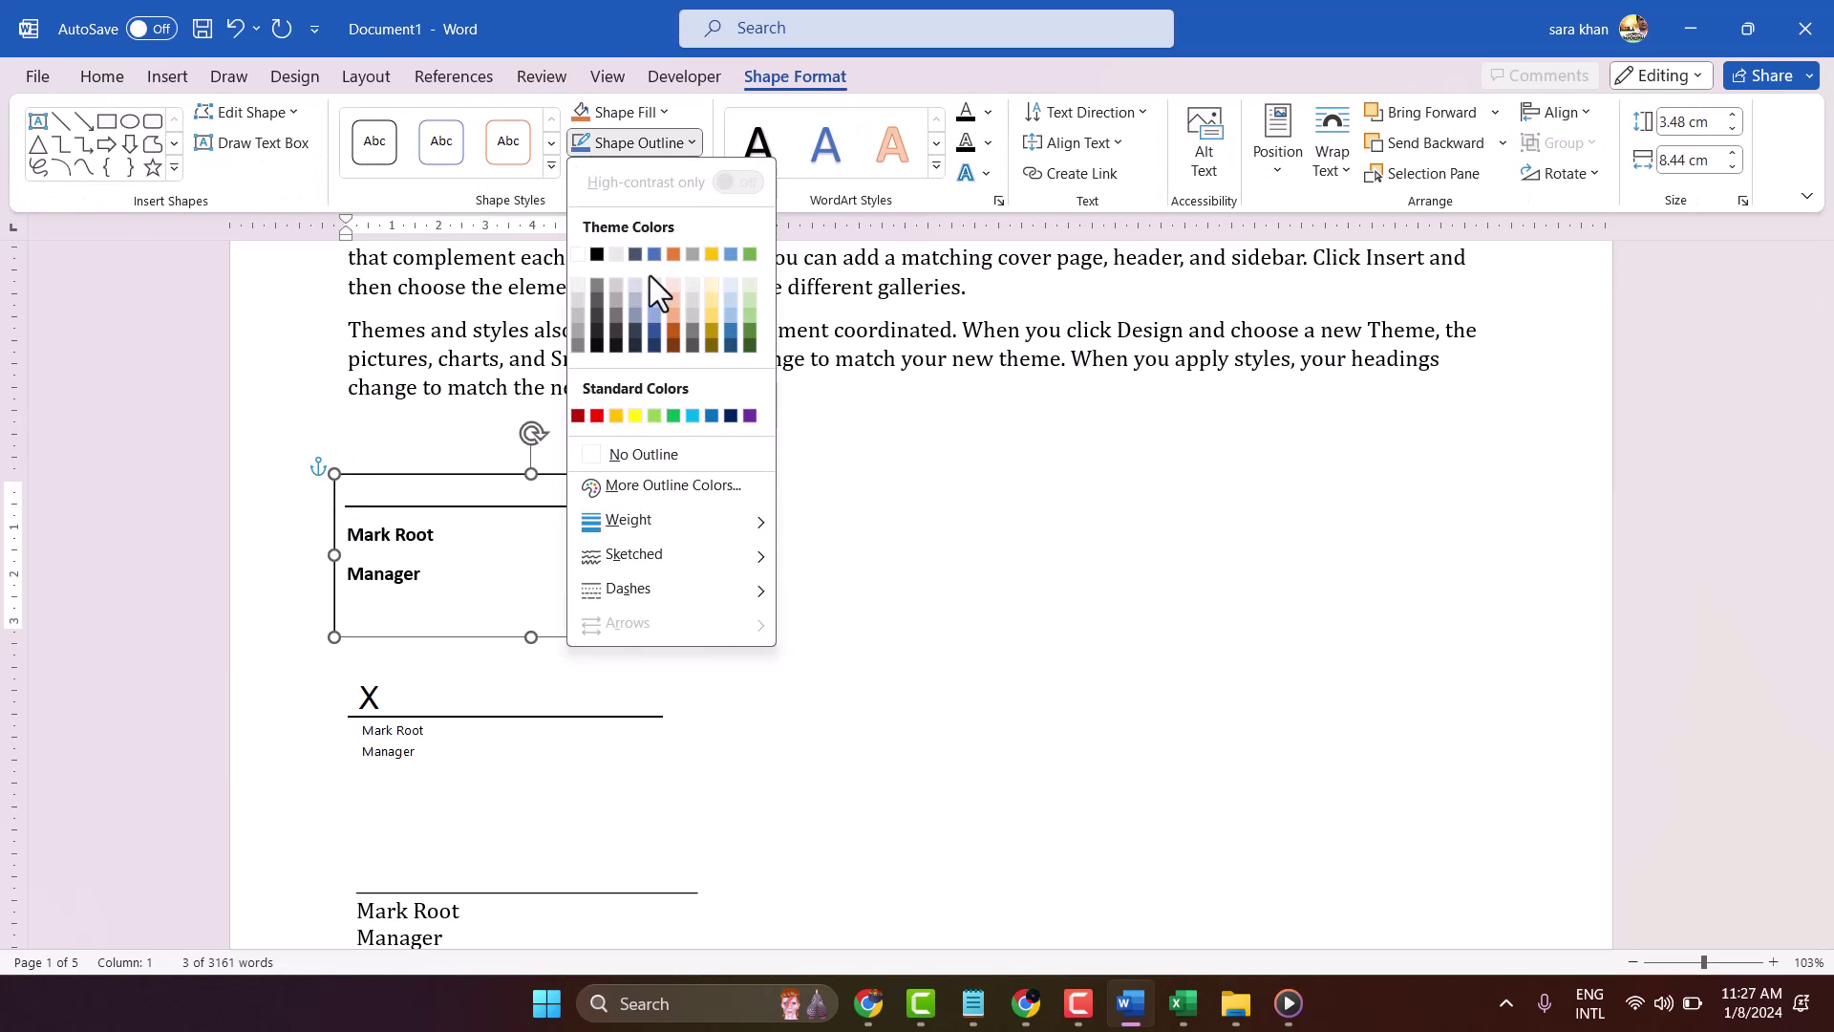
click(617, 455)
click(860, 623)
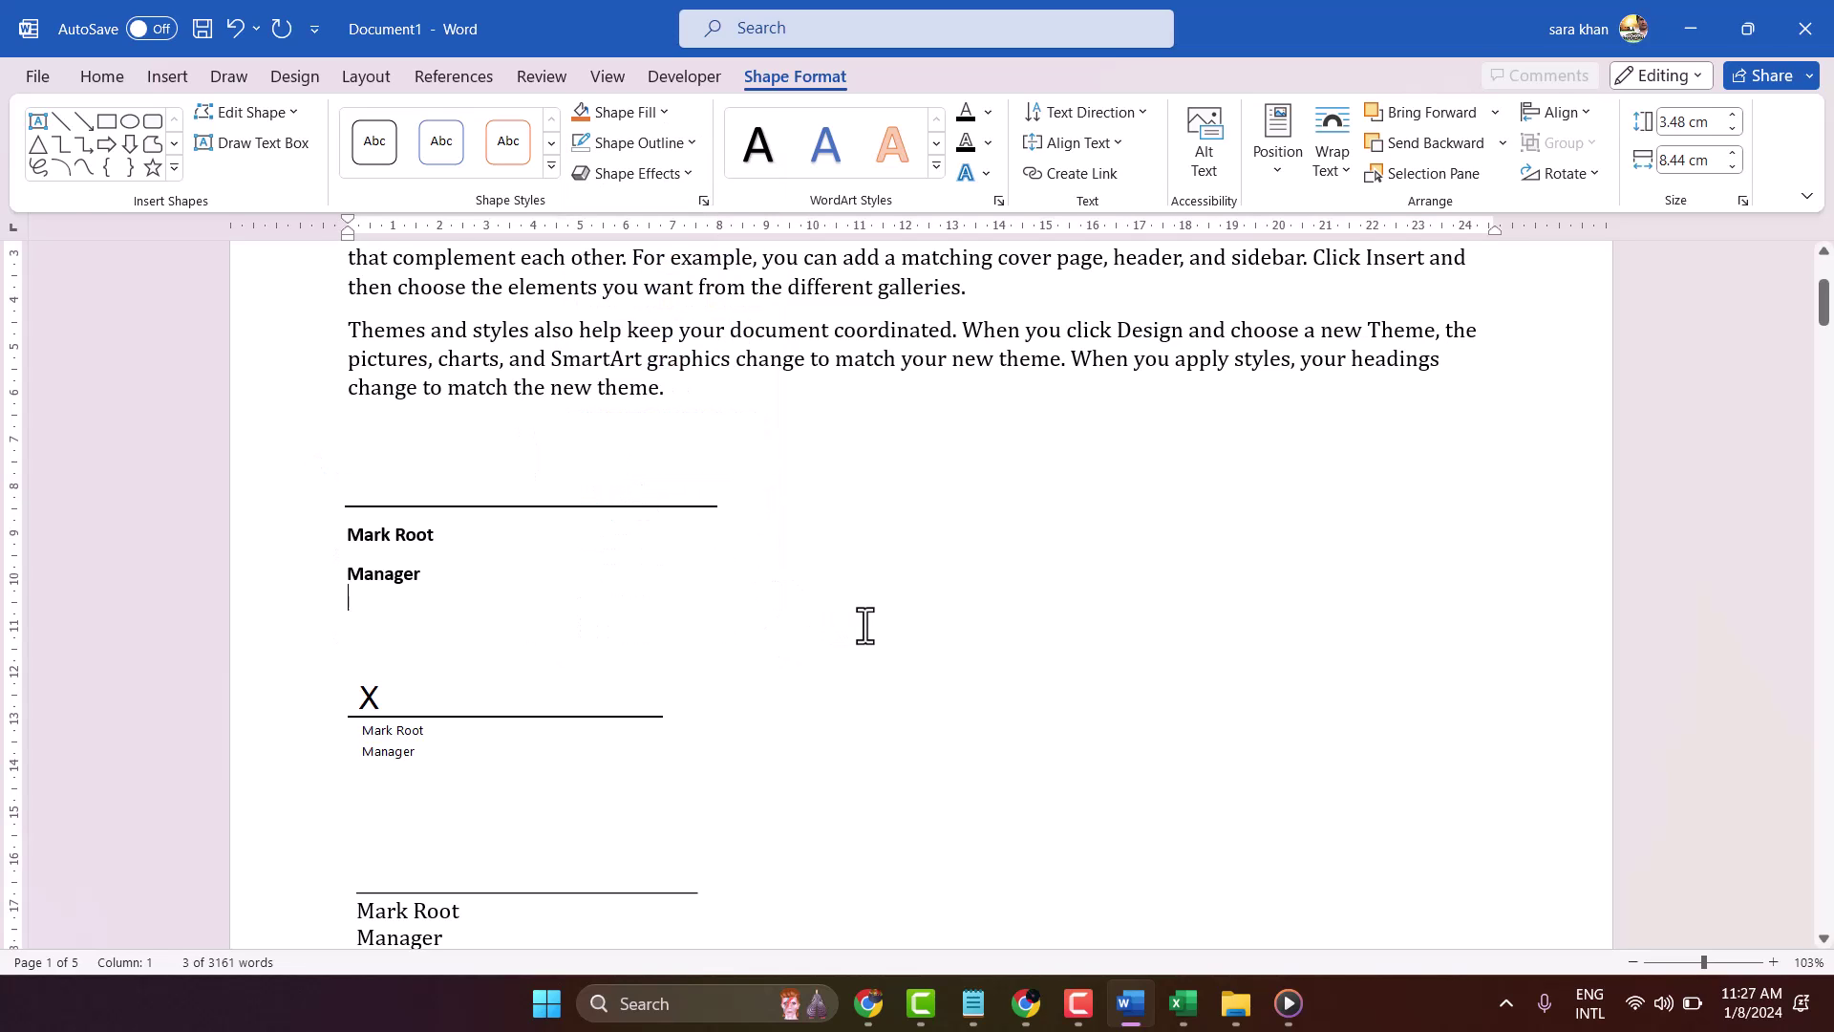
Copy the borderless signature text box, then undo a stray edit
click(421, 506)
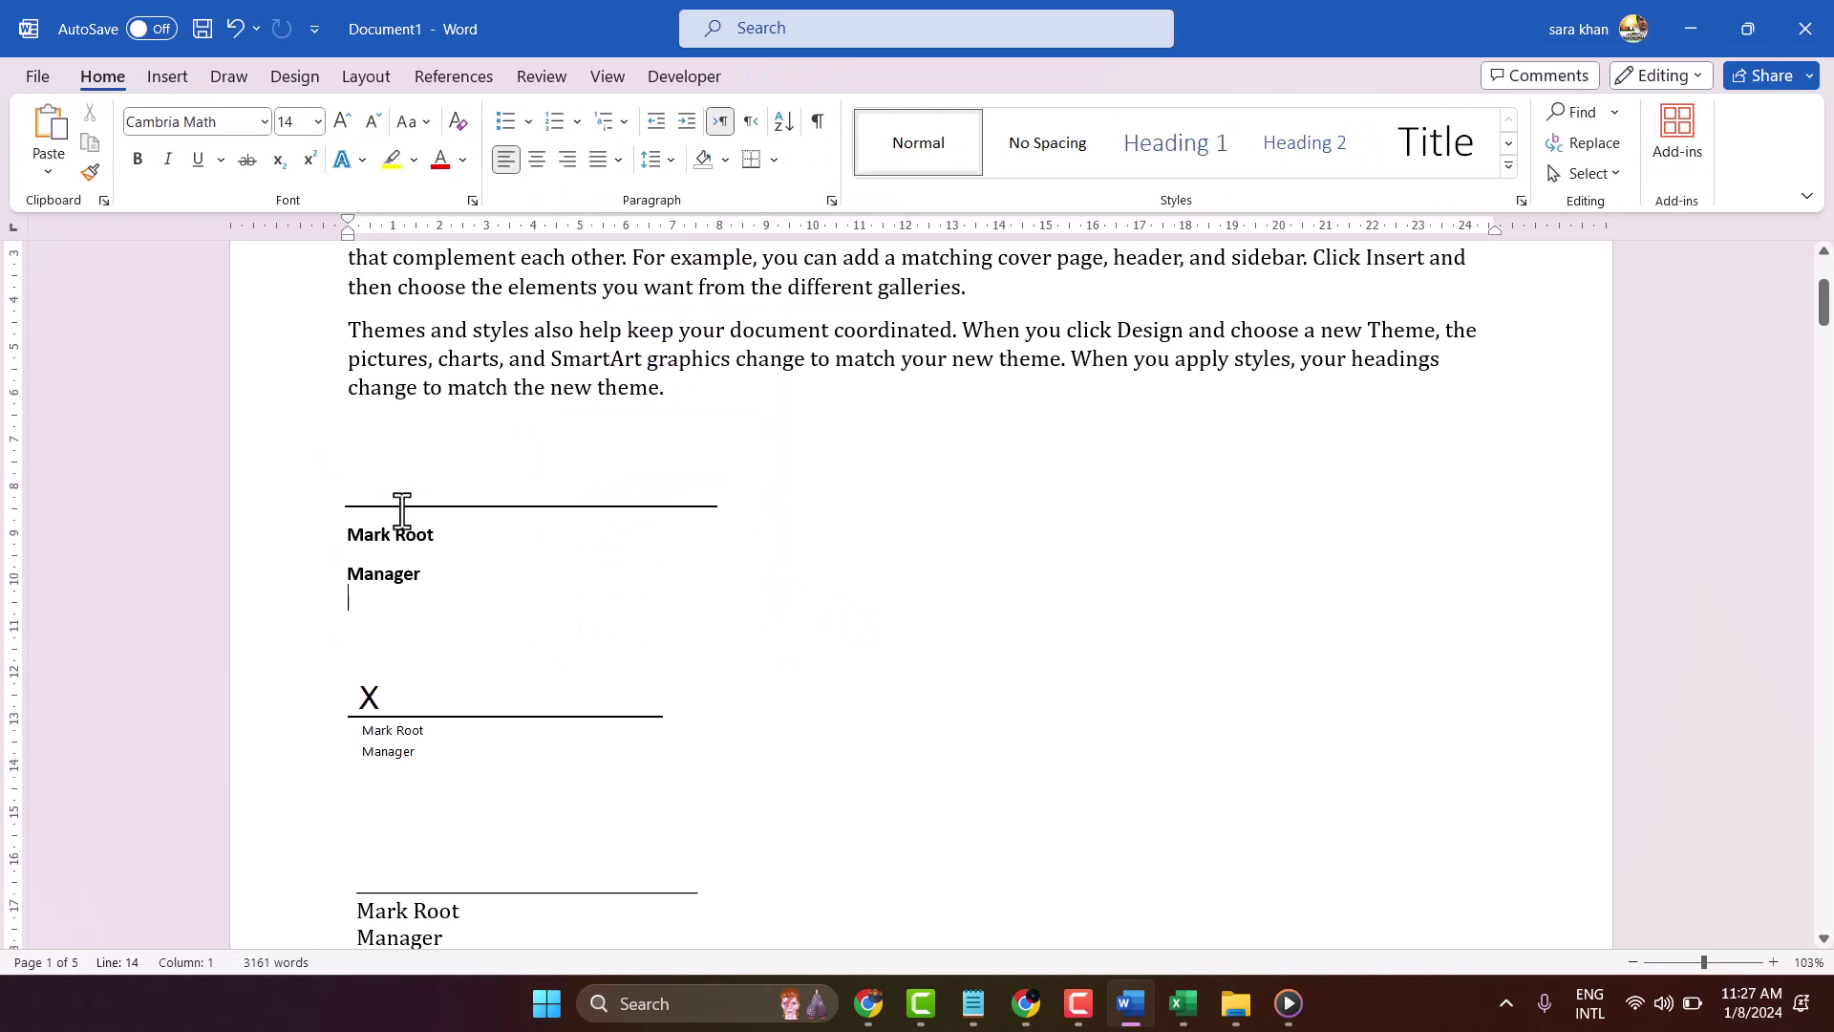
right_click(362, 472)
click(437, 409)
click(925, 501)
key(Down)
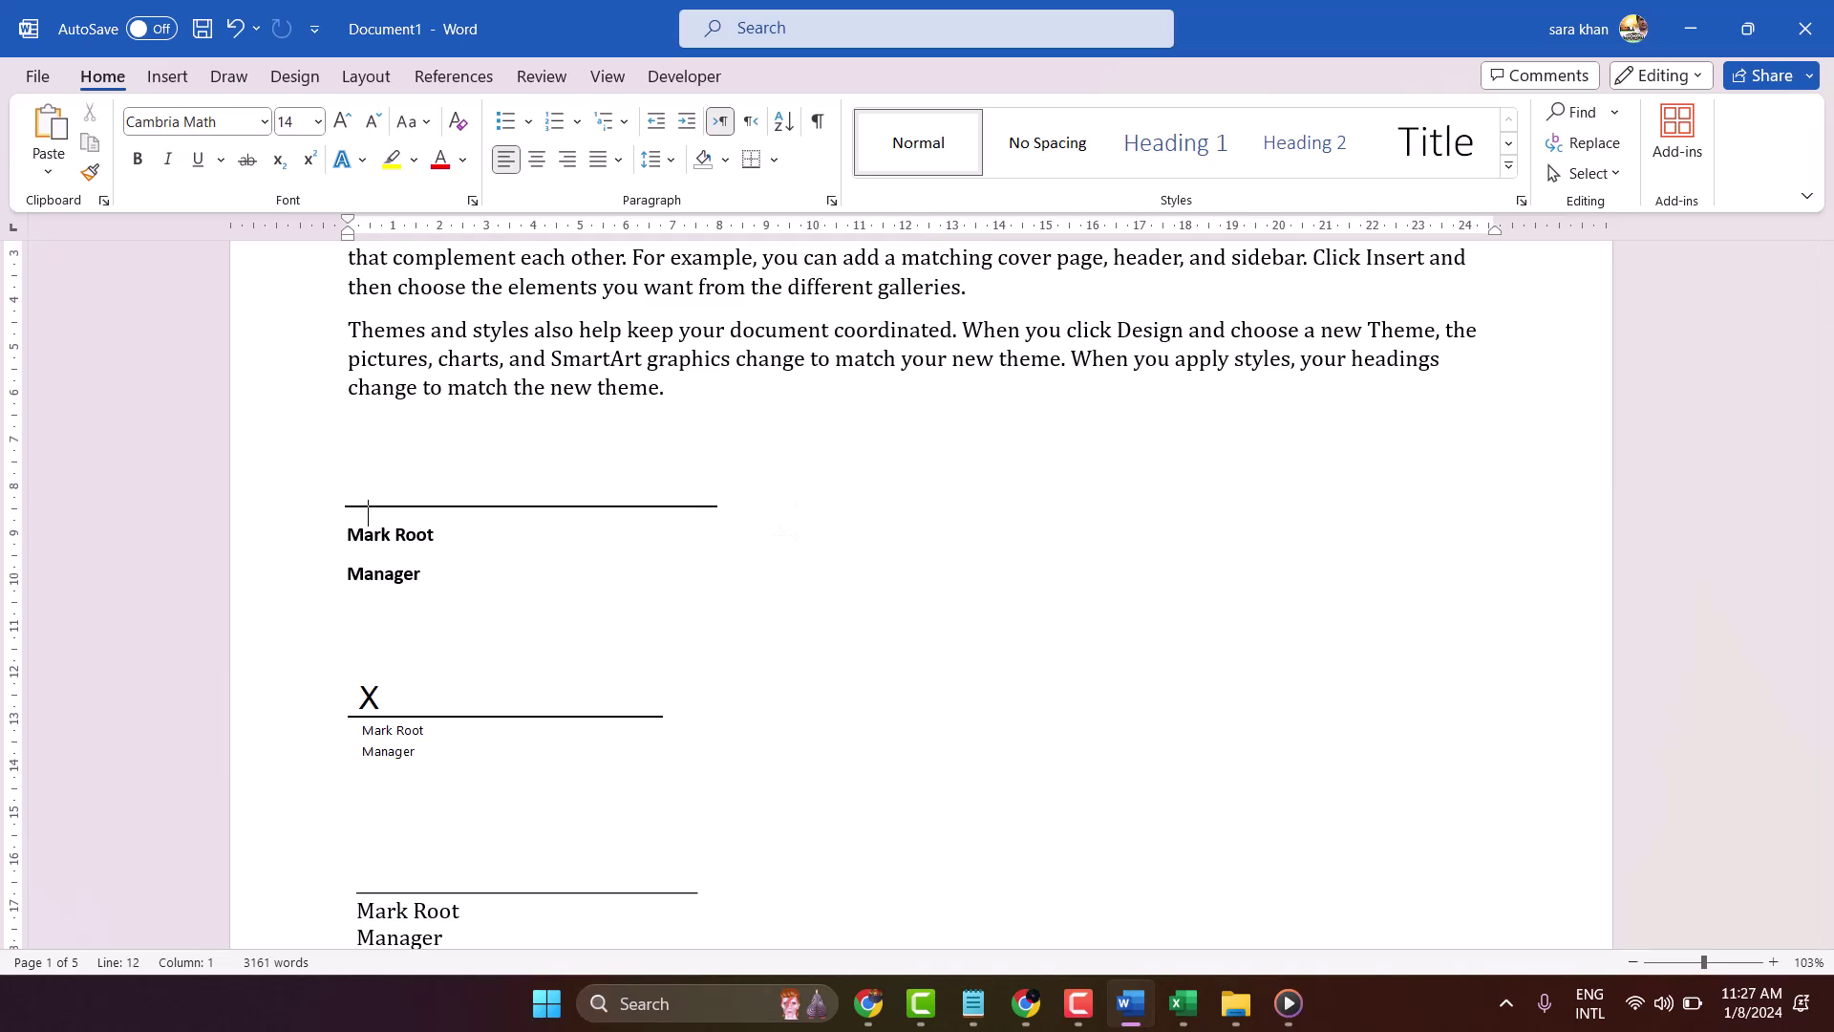
key(ctrl+z)
Paste three copies of the borderless signature text box
right_click(850, 528)
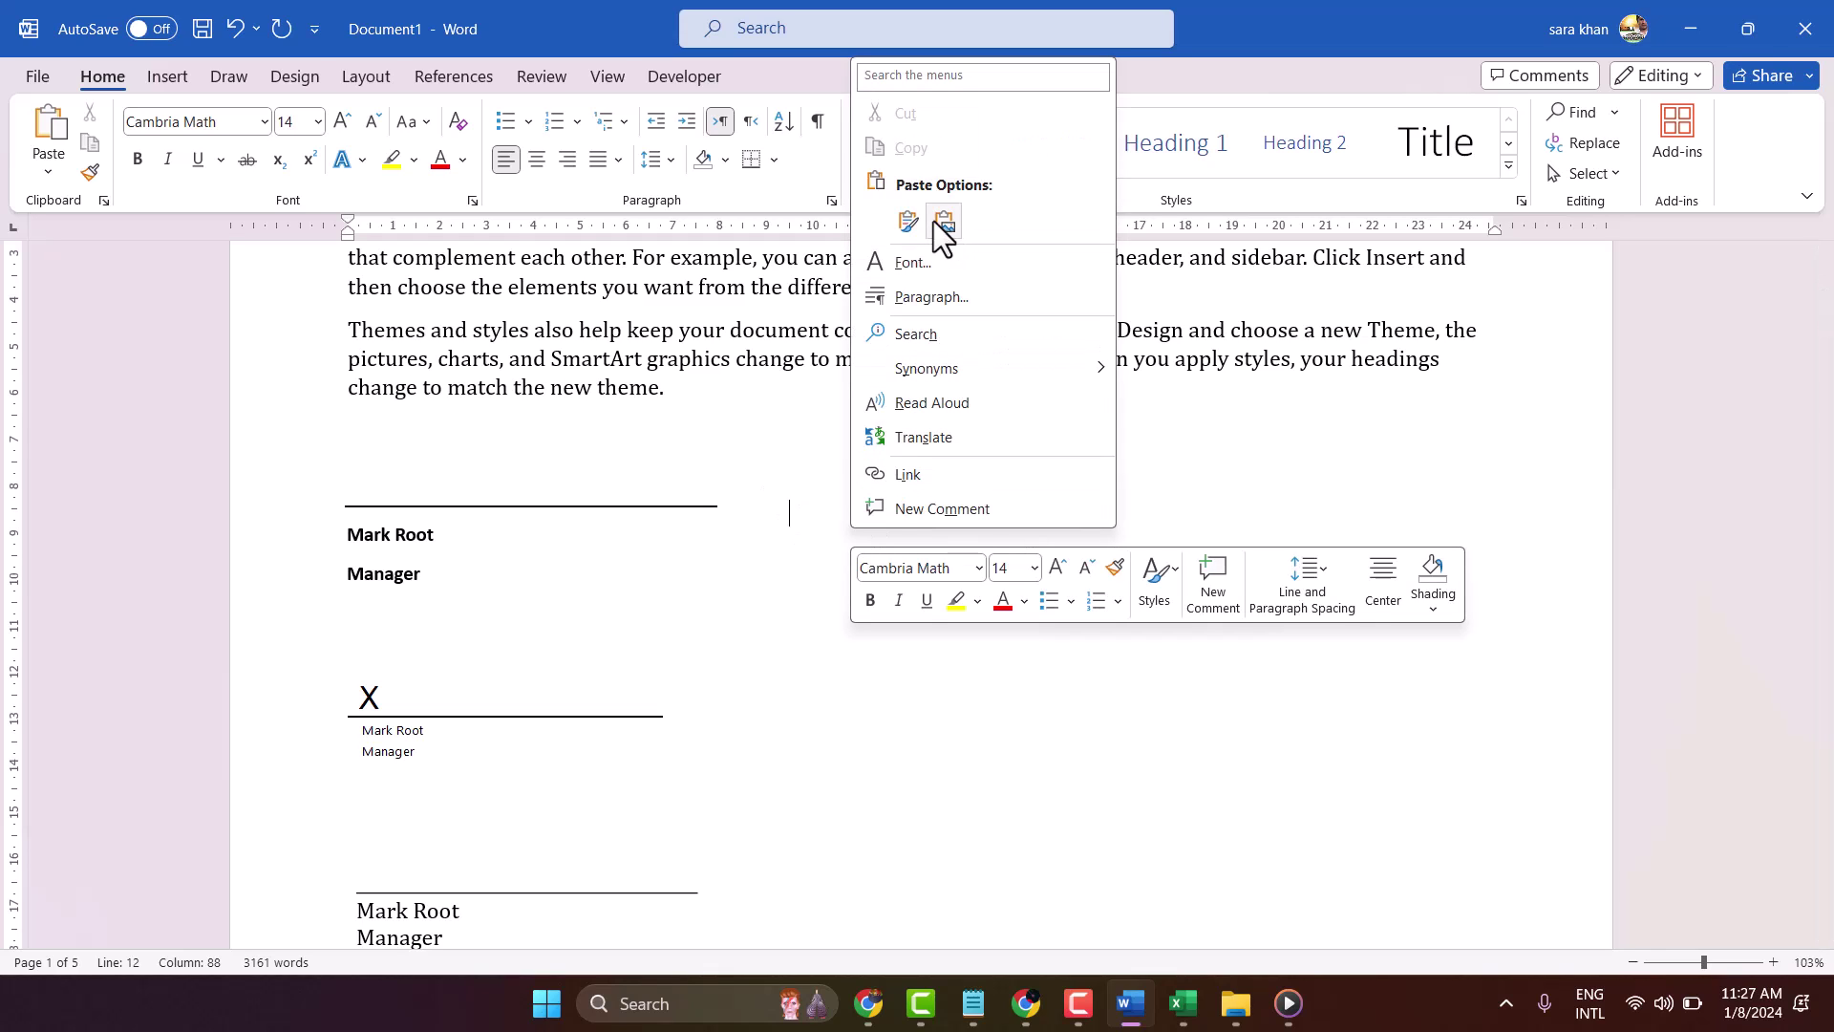
click(910, 222)
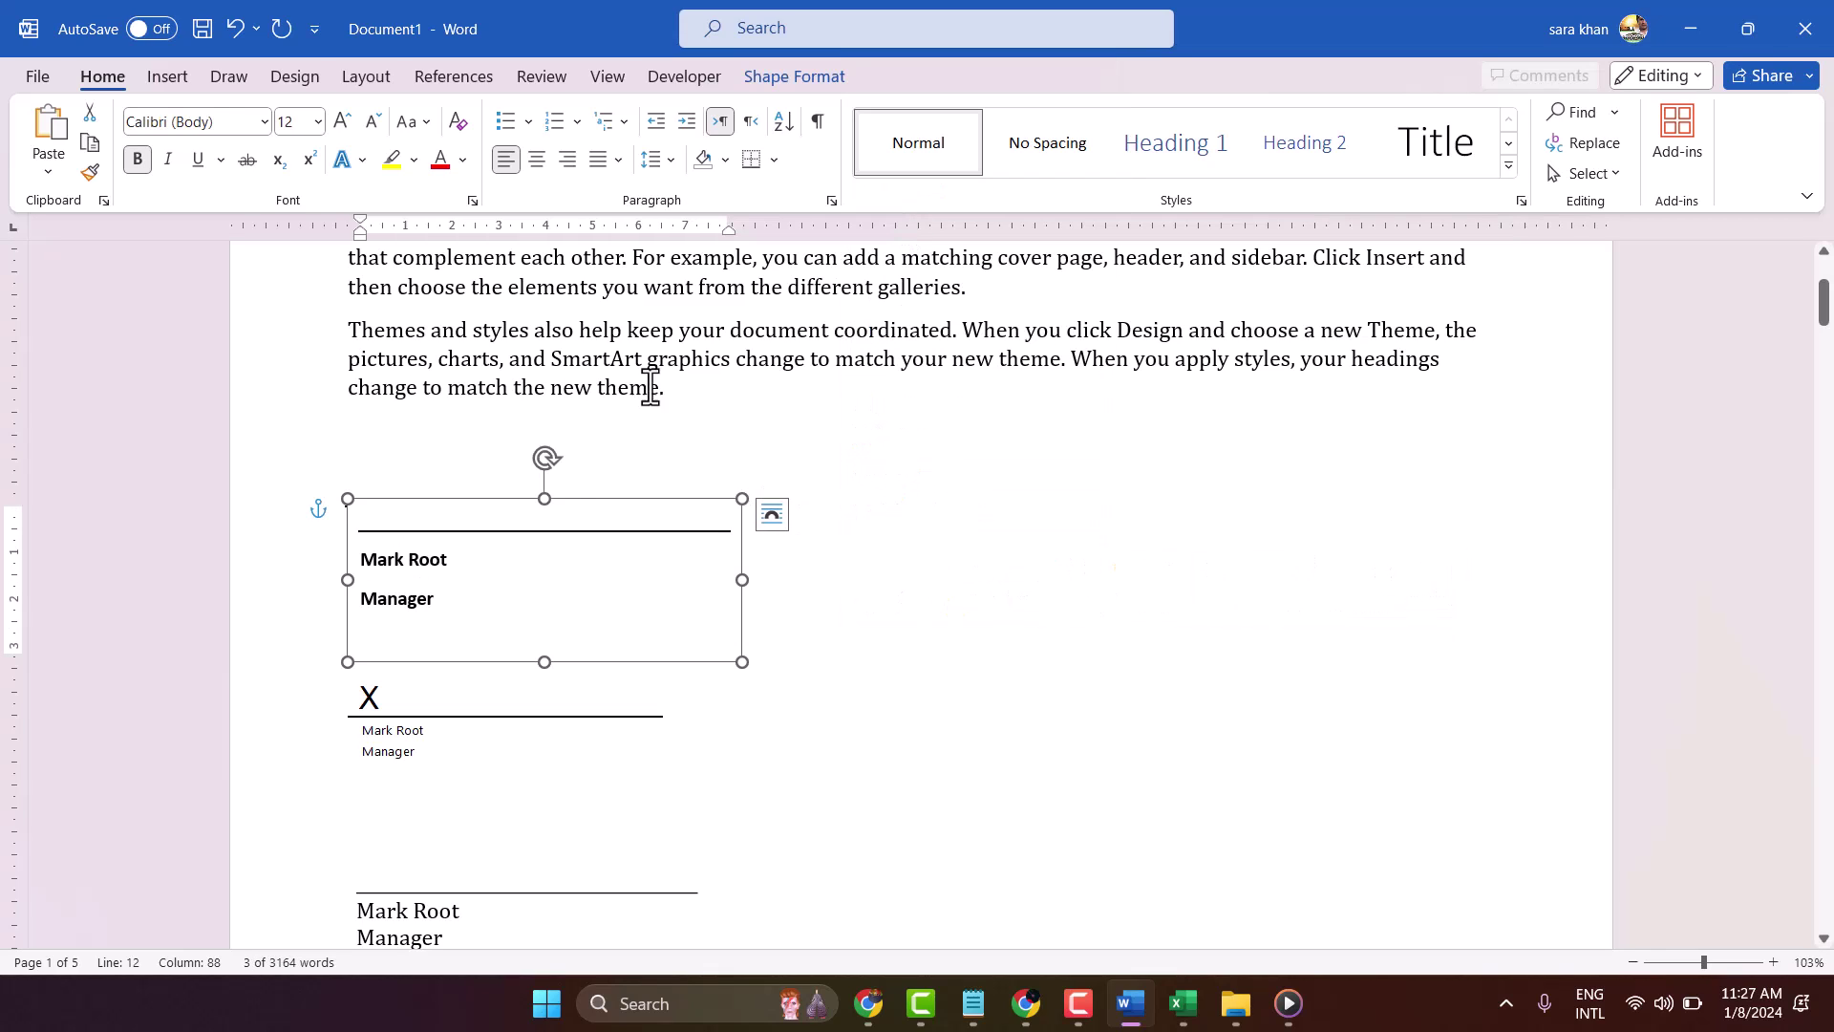
click(523, 490)
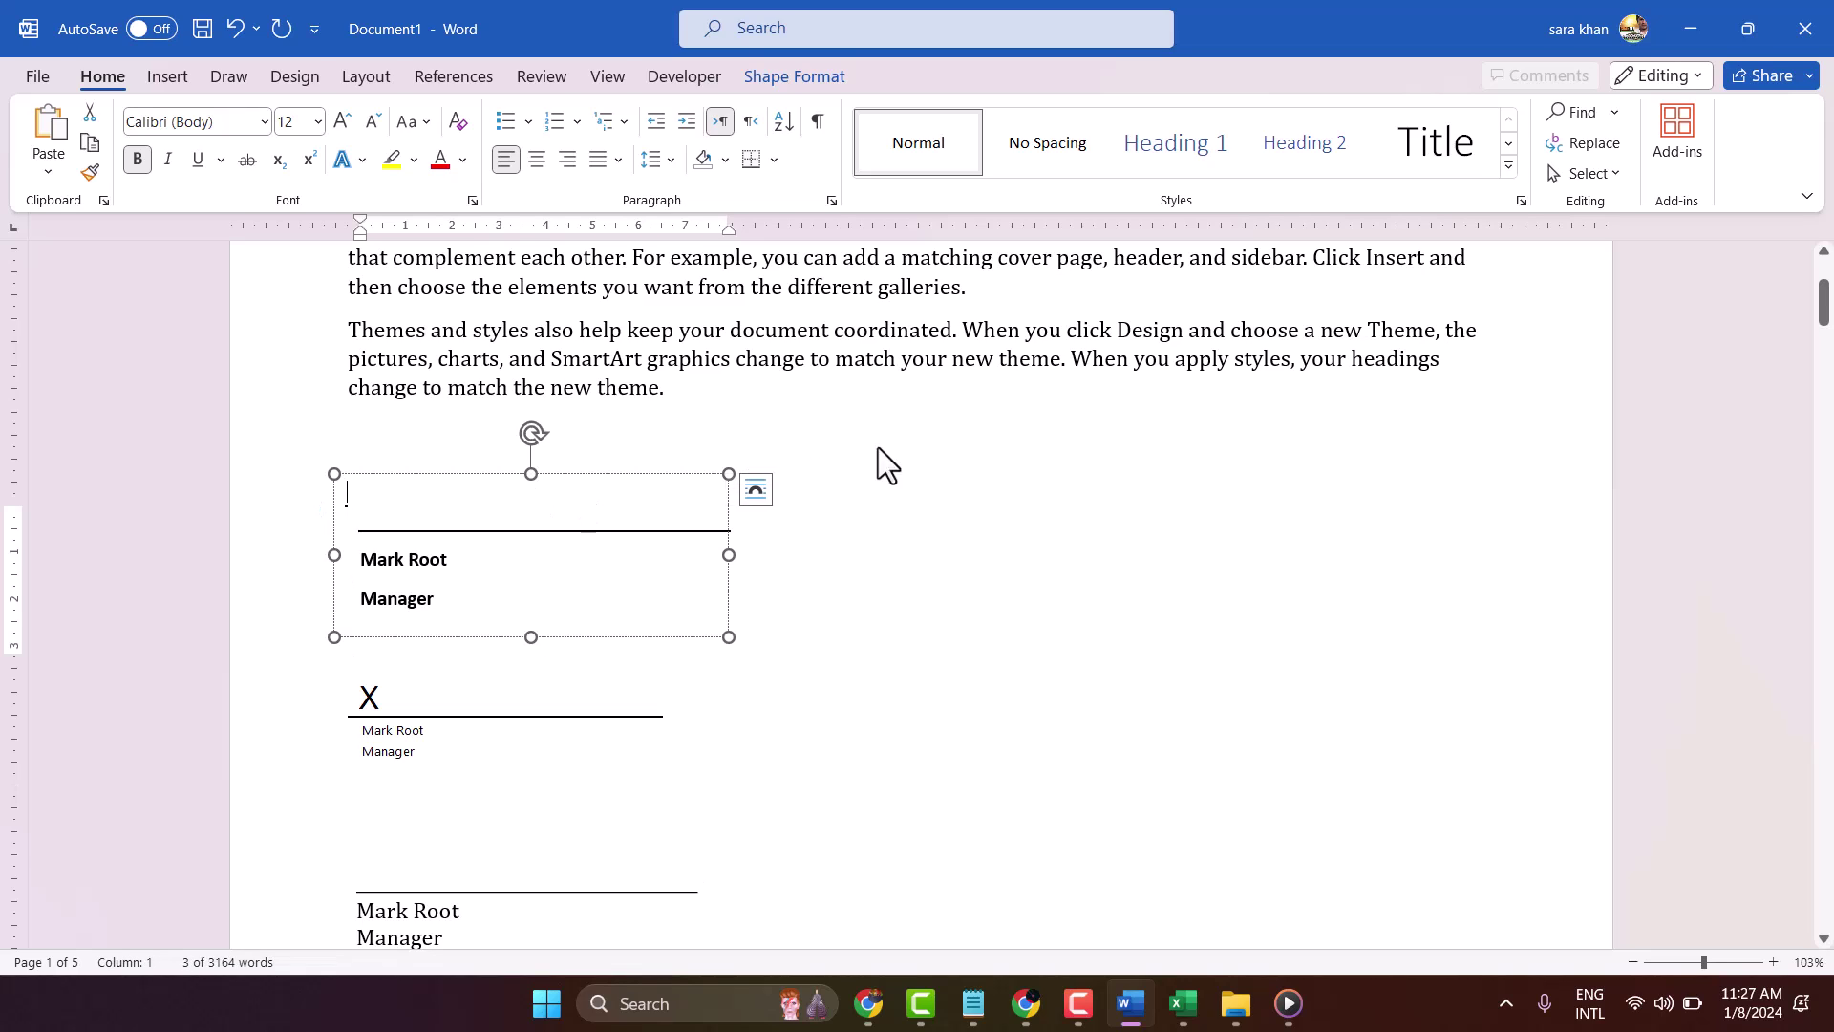
drag(711, 501, 684, 566)
click(838, 621)
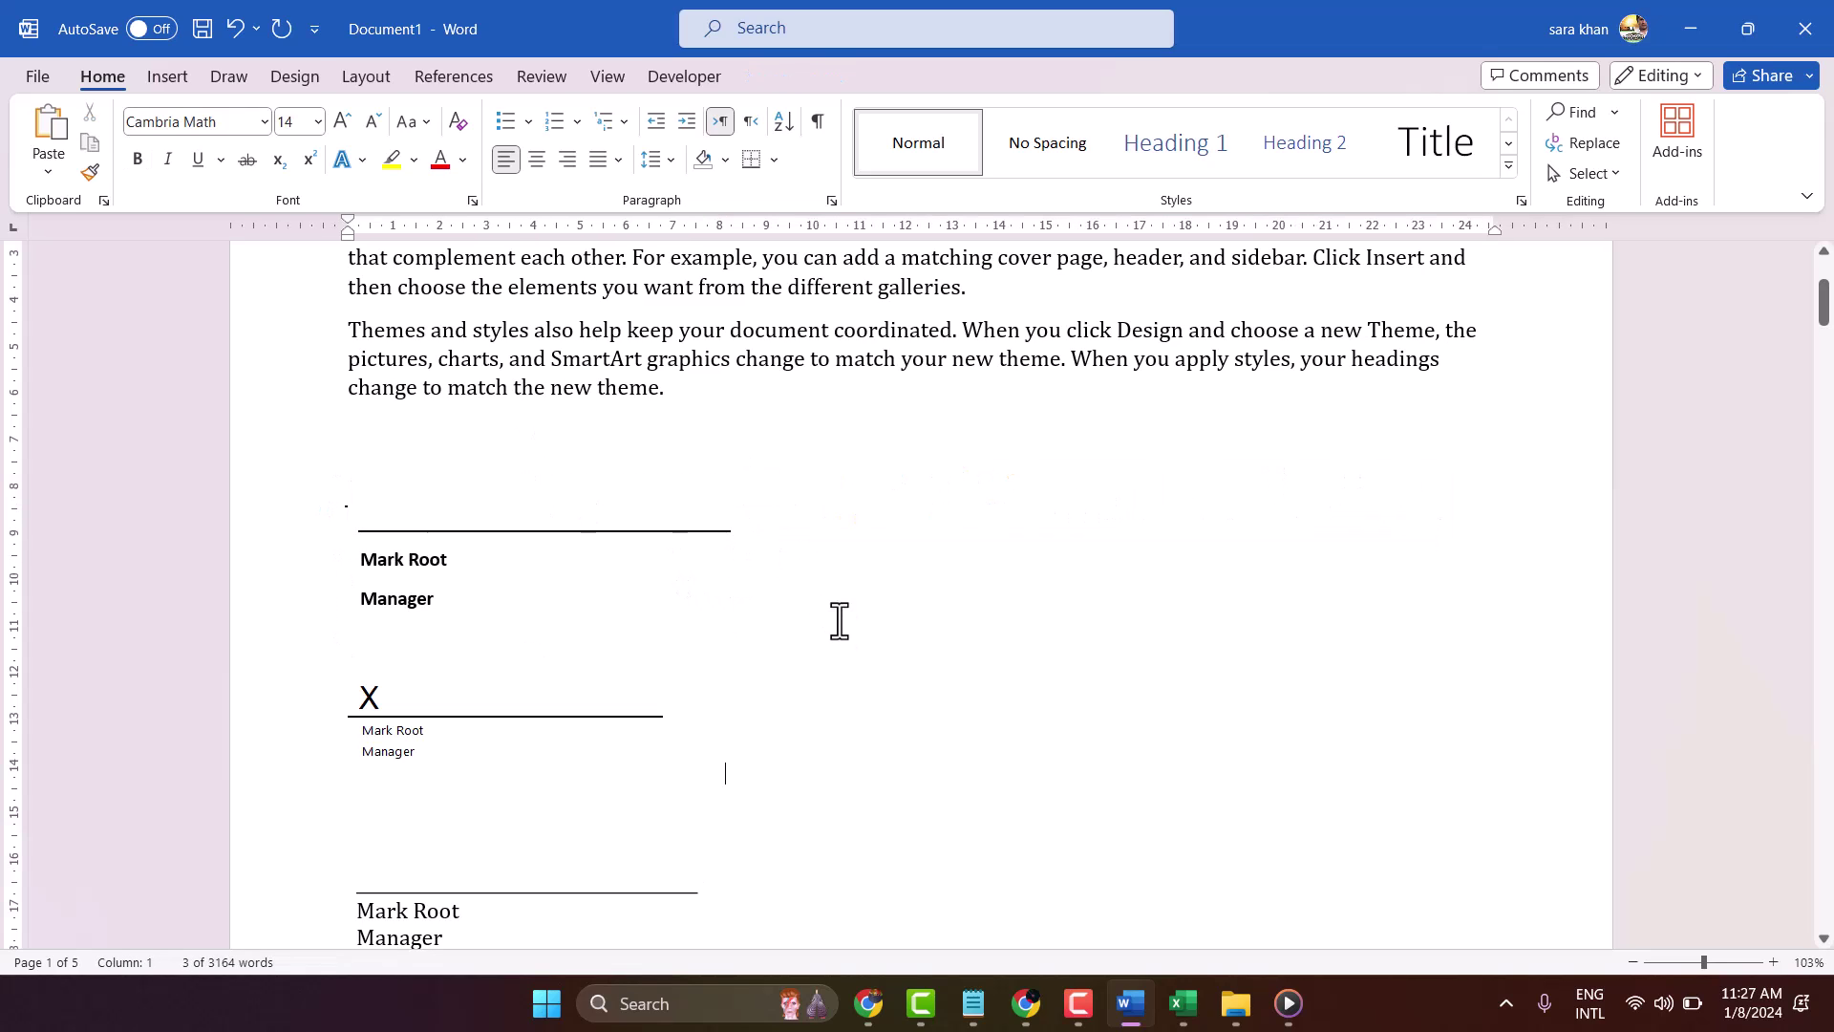
click(838, 538)
key(ctrl+v)
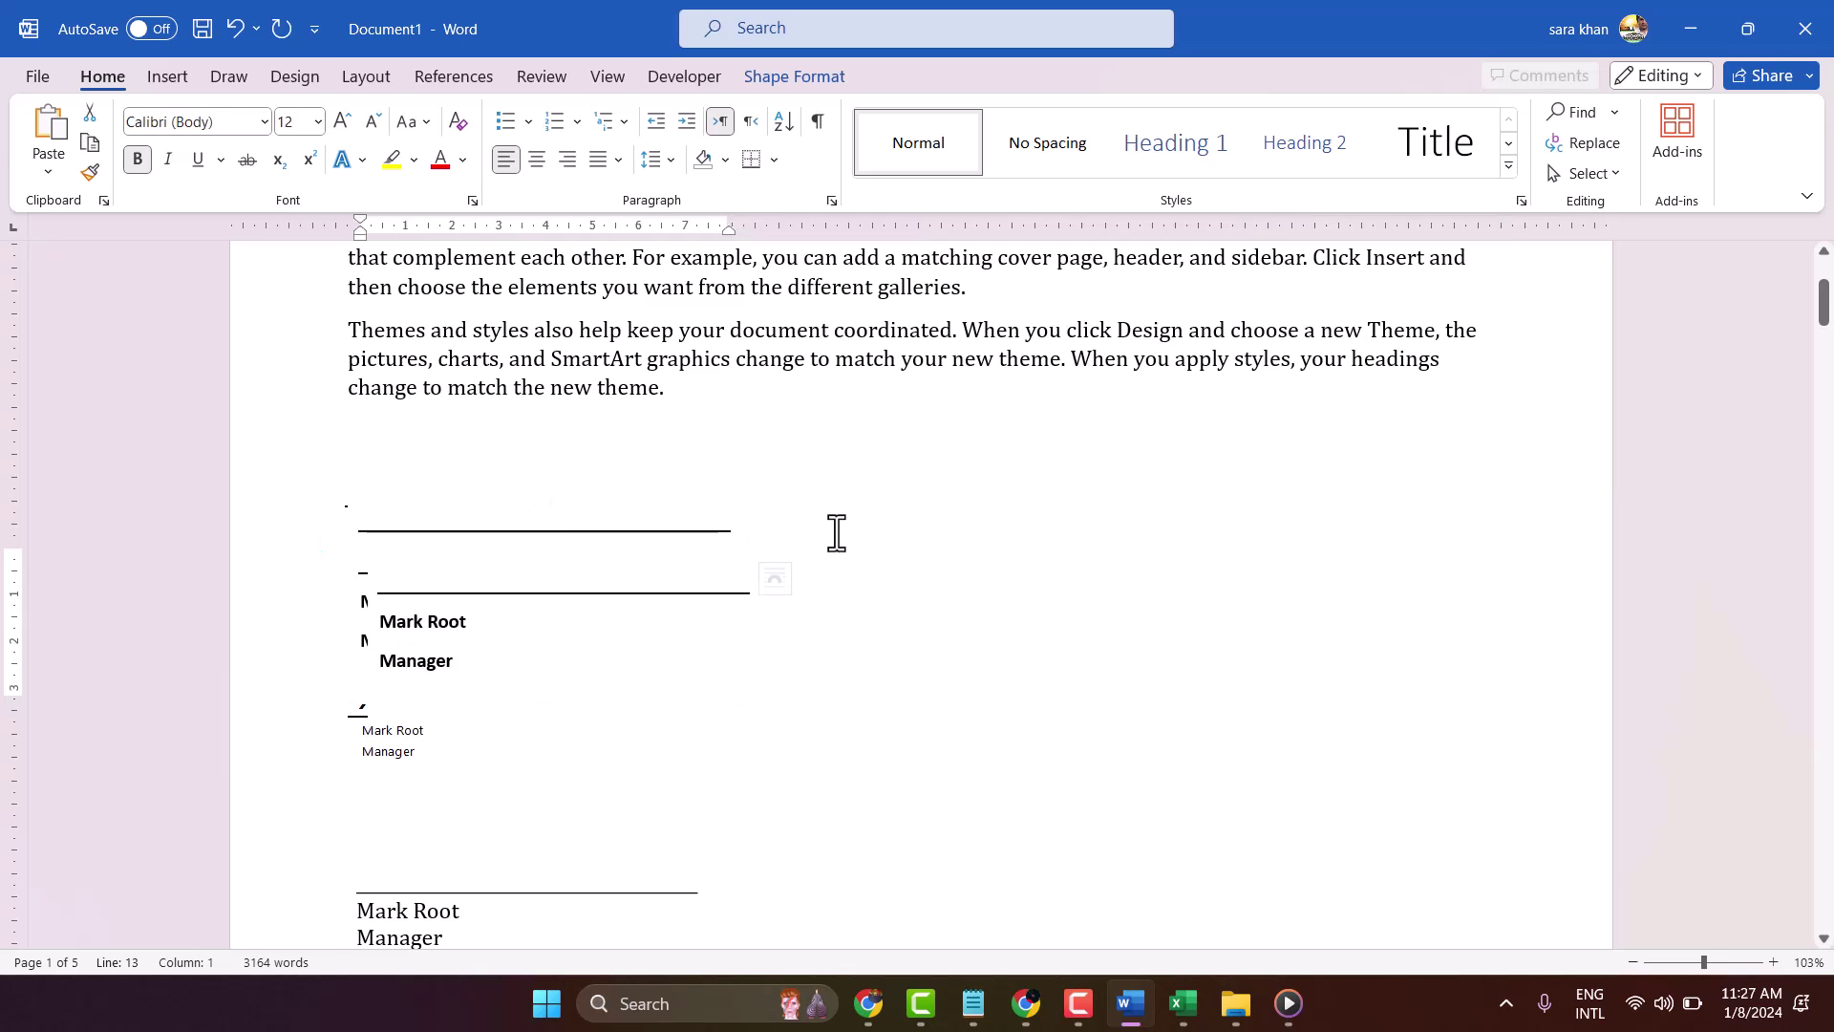
key(ctrl+v)
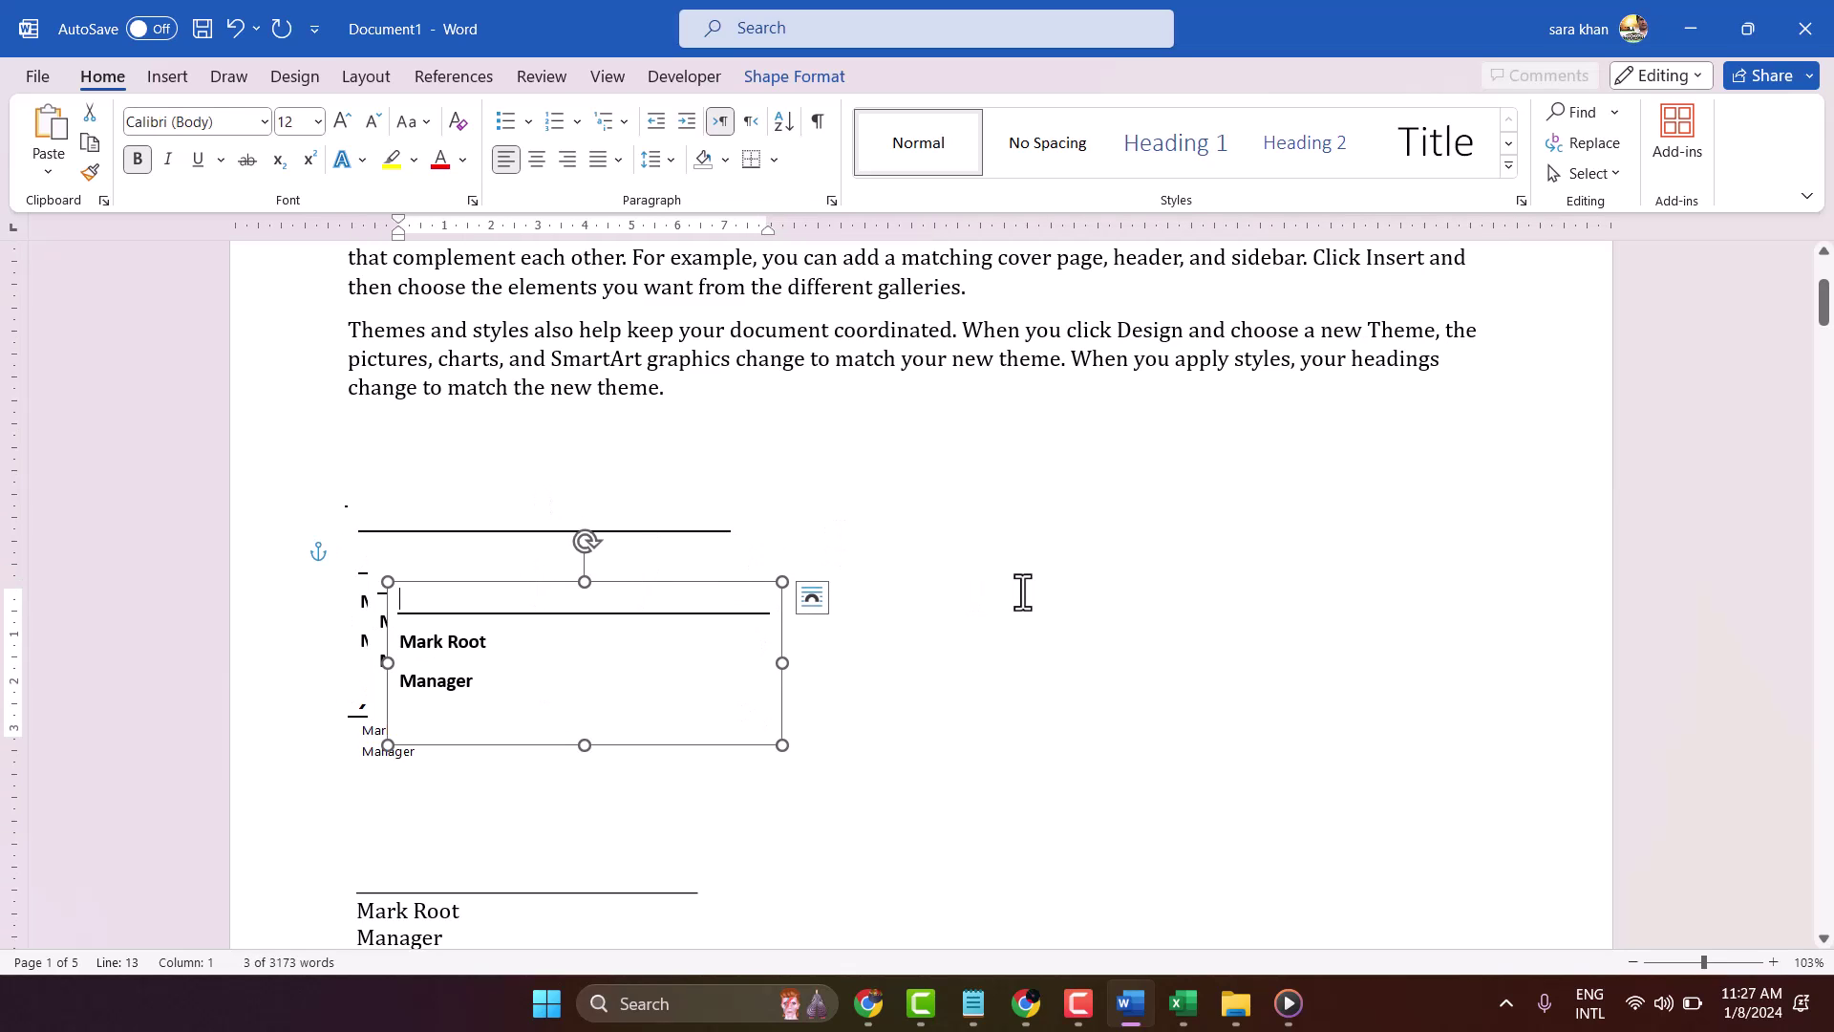
Drag the signature box copies to the right and lower on the page
mouse_move(631, 594)
mouse_down()
mouse_move(1016, 467)
mouse_move(1166, 532)
mouse_move(1166, 548)
mouse_up()
click(434, 532)
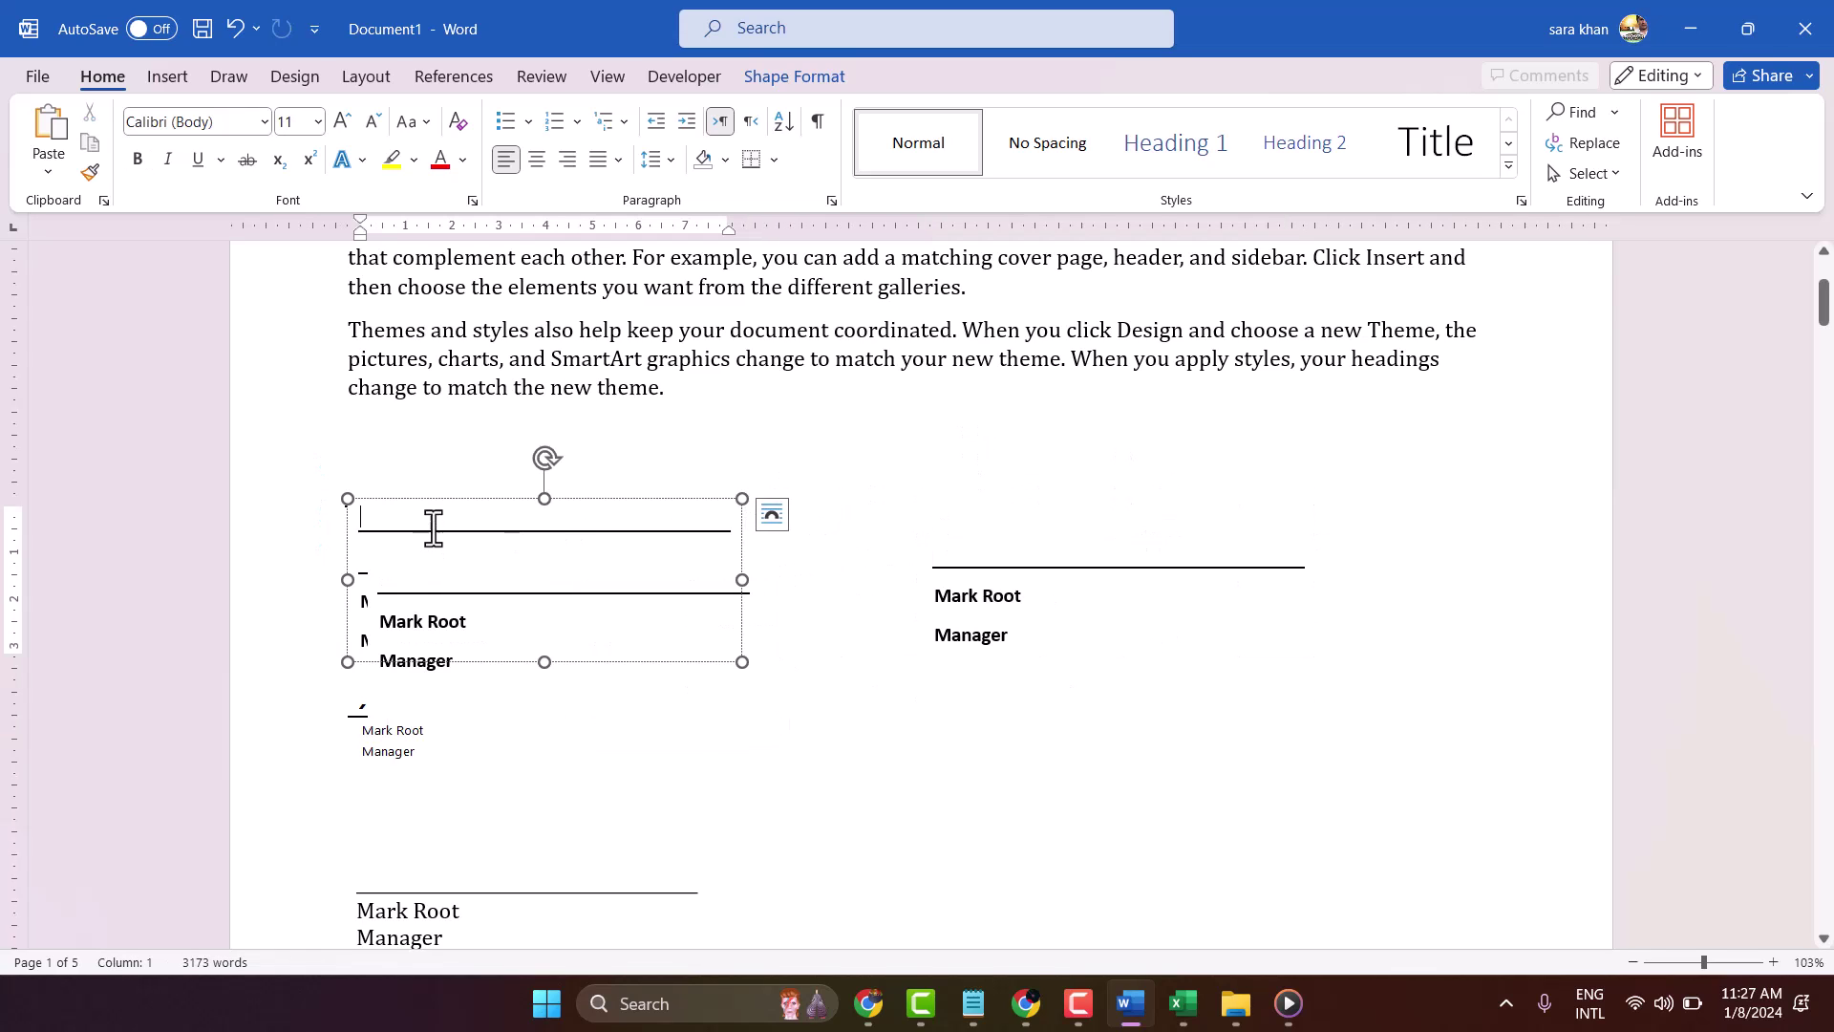
mouse_move(454, 500)
mouse_down()
mouse_move(1015, 777)
mouse_move(1028, 738)
mouse_up()
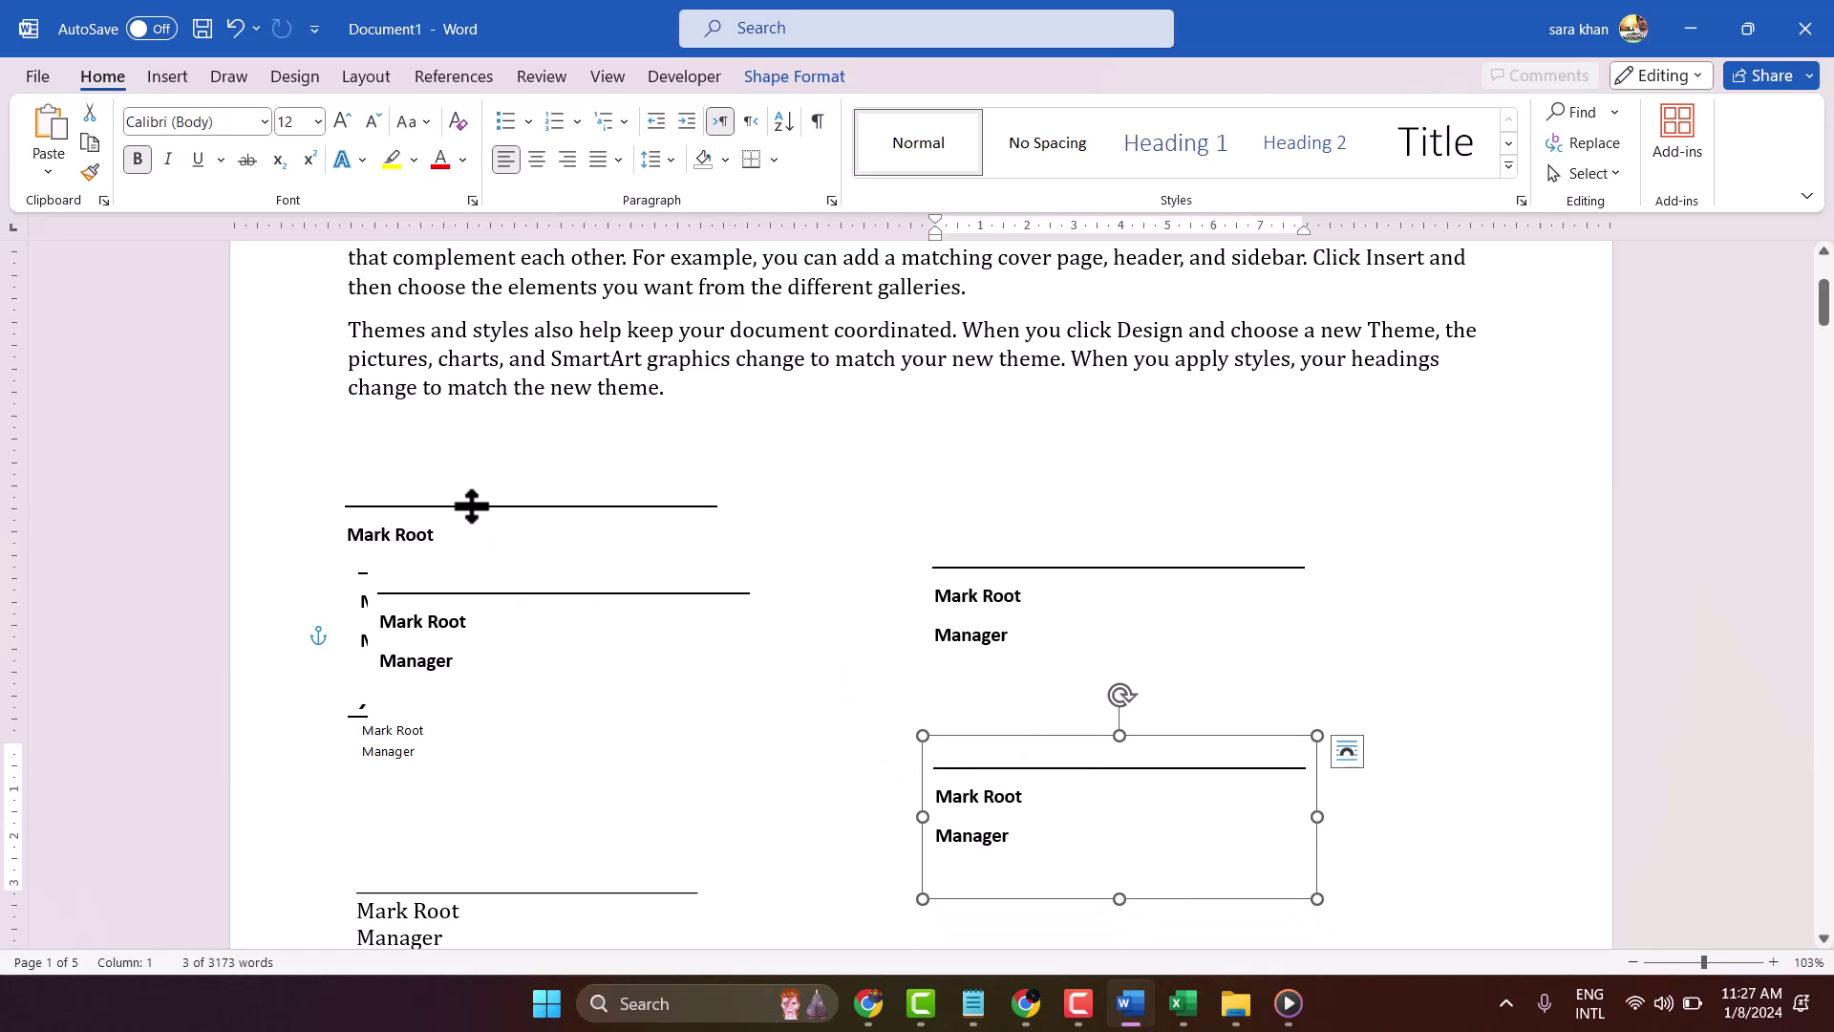
scroll(497, 481, down, 4)
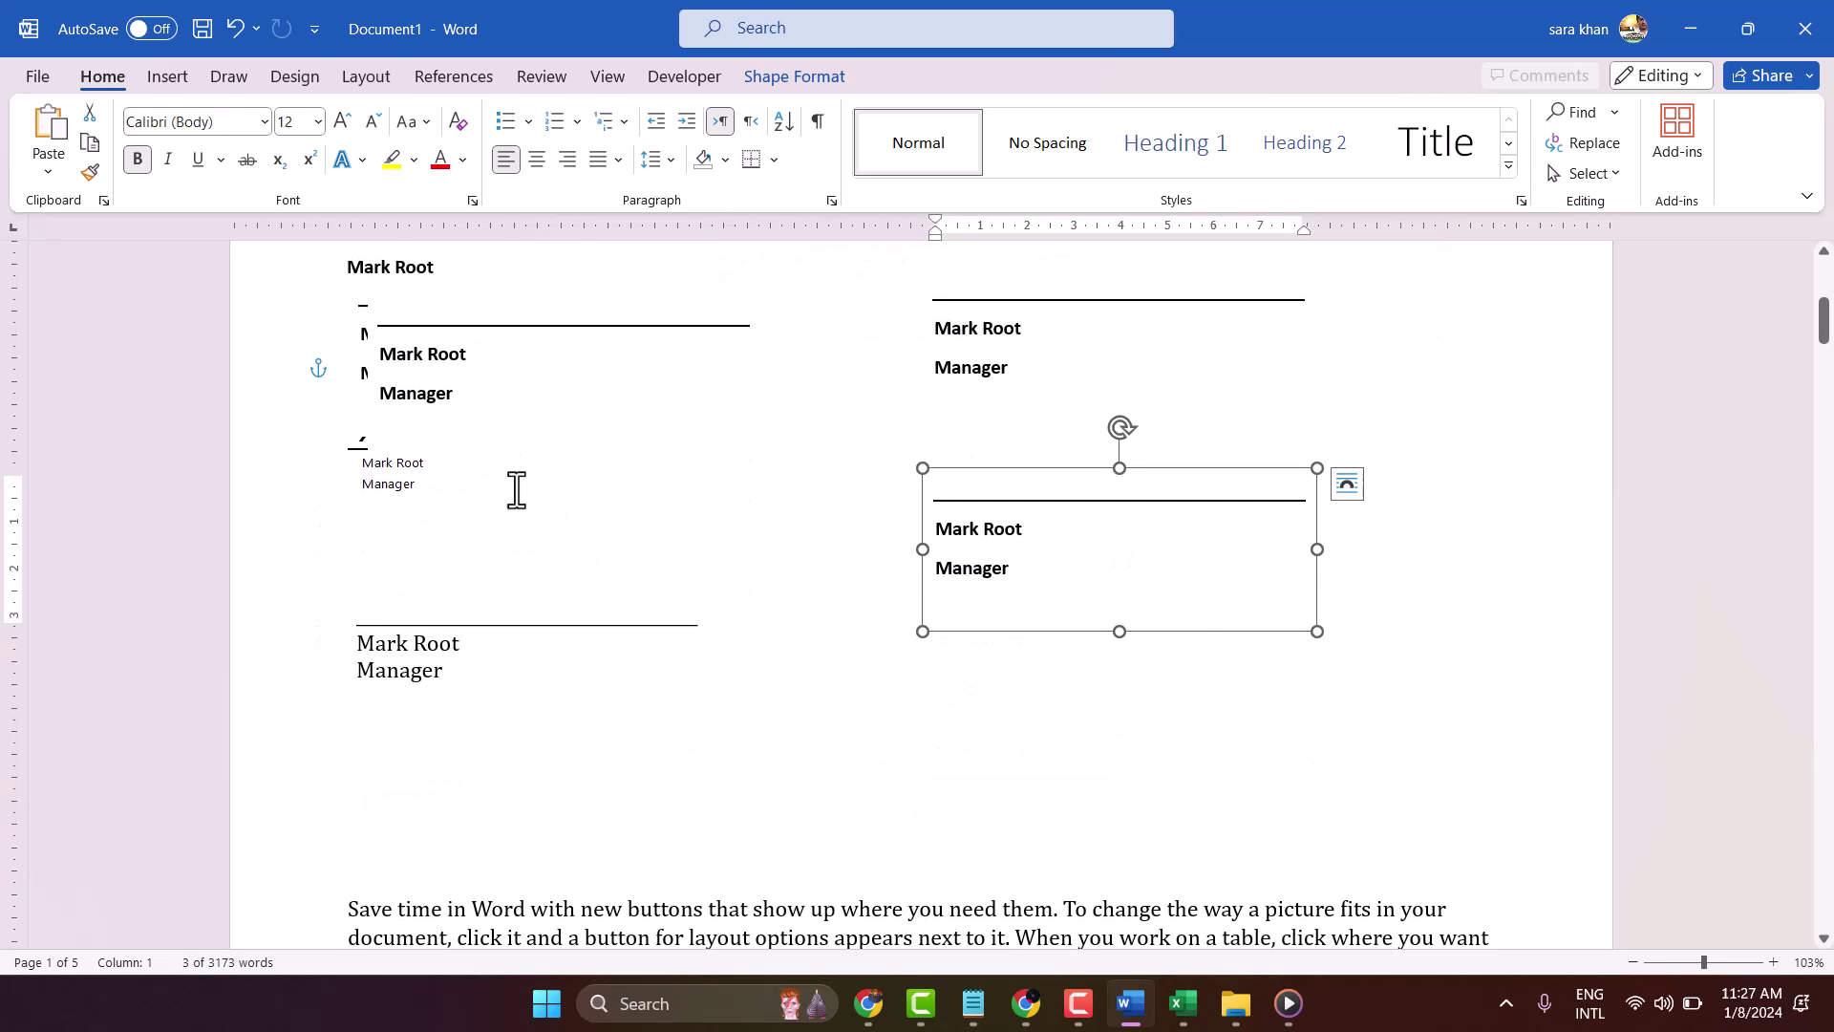
scroll(516, 491, up, 2)
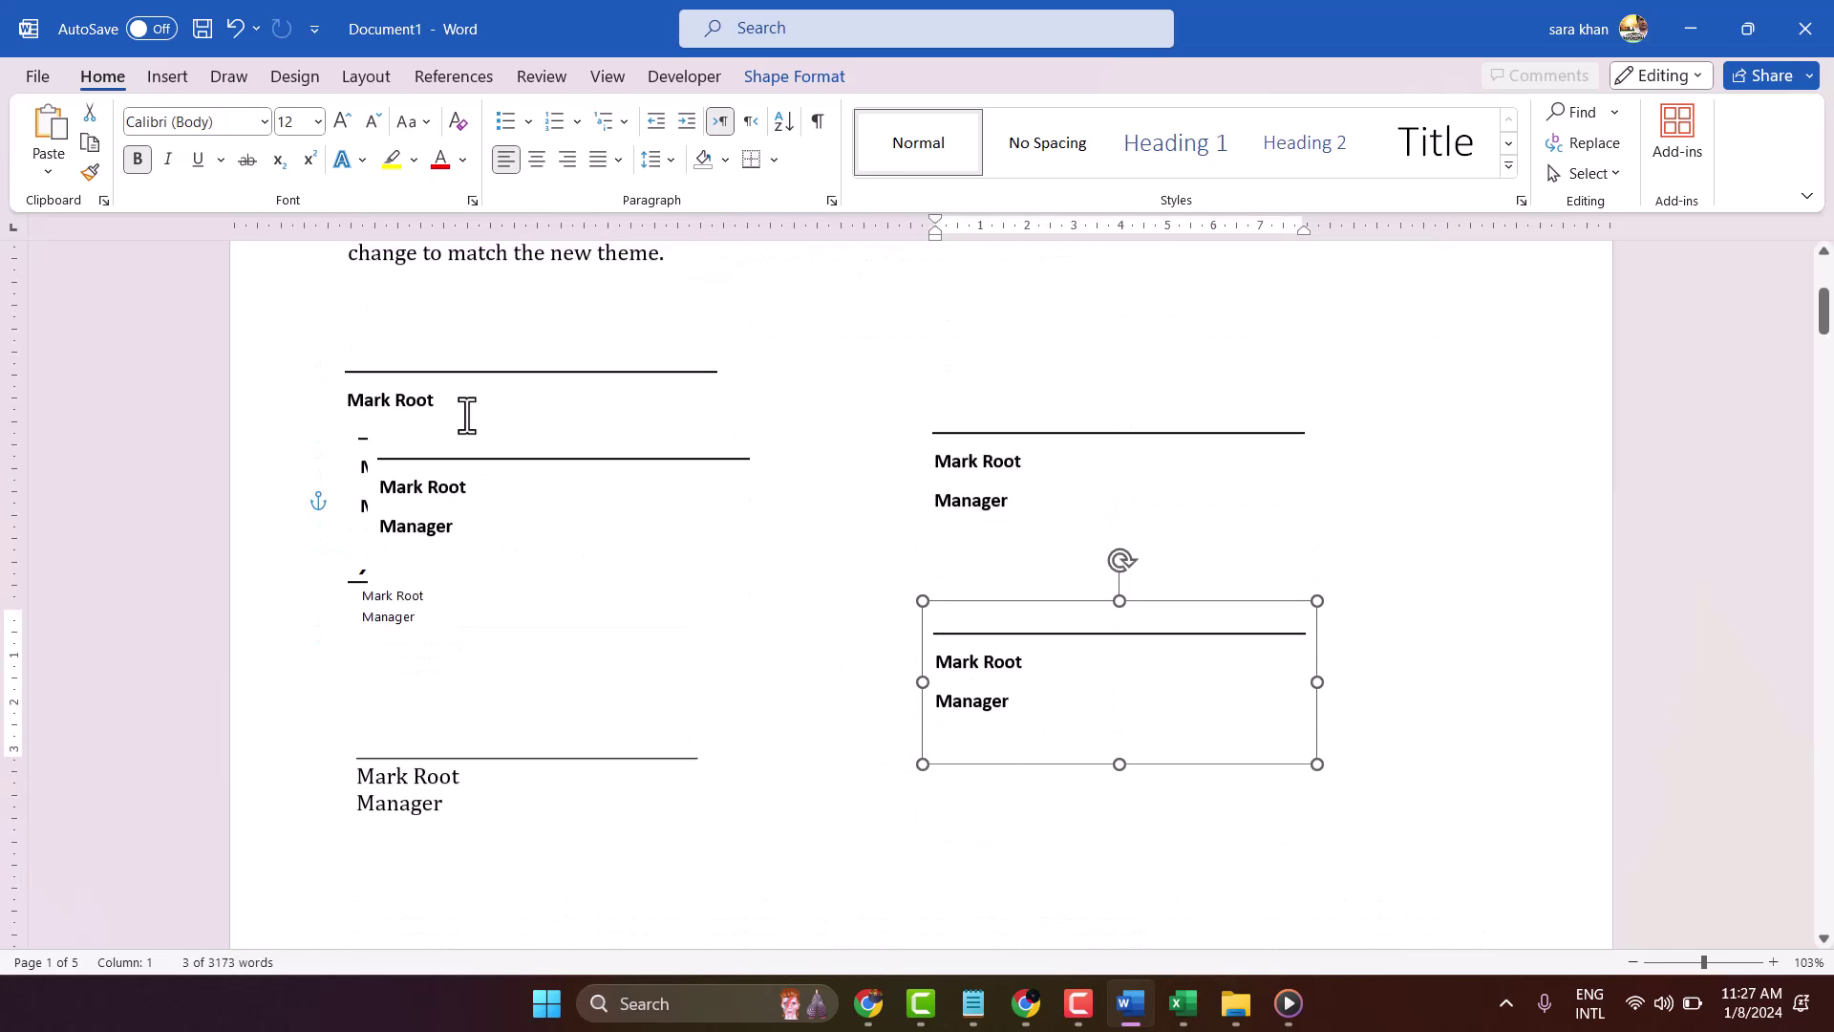
click(420, 450)
drag(426, 427, 955, 773)
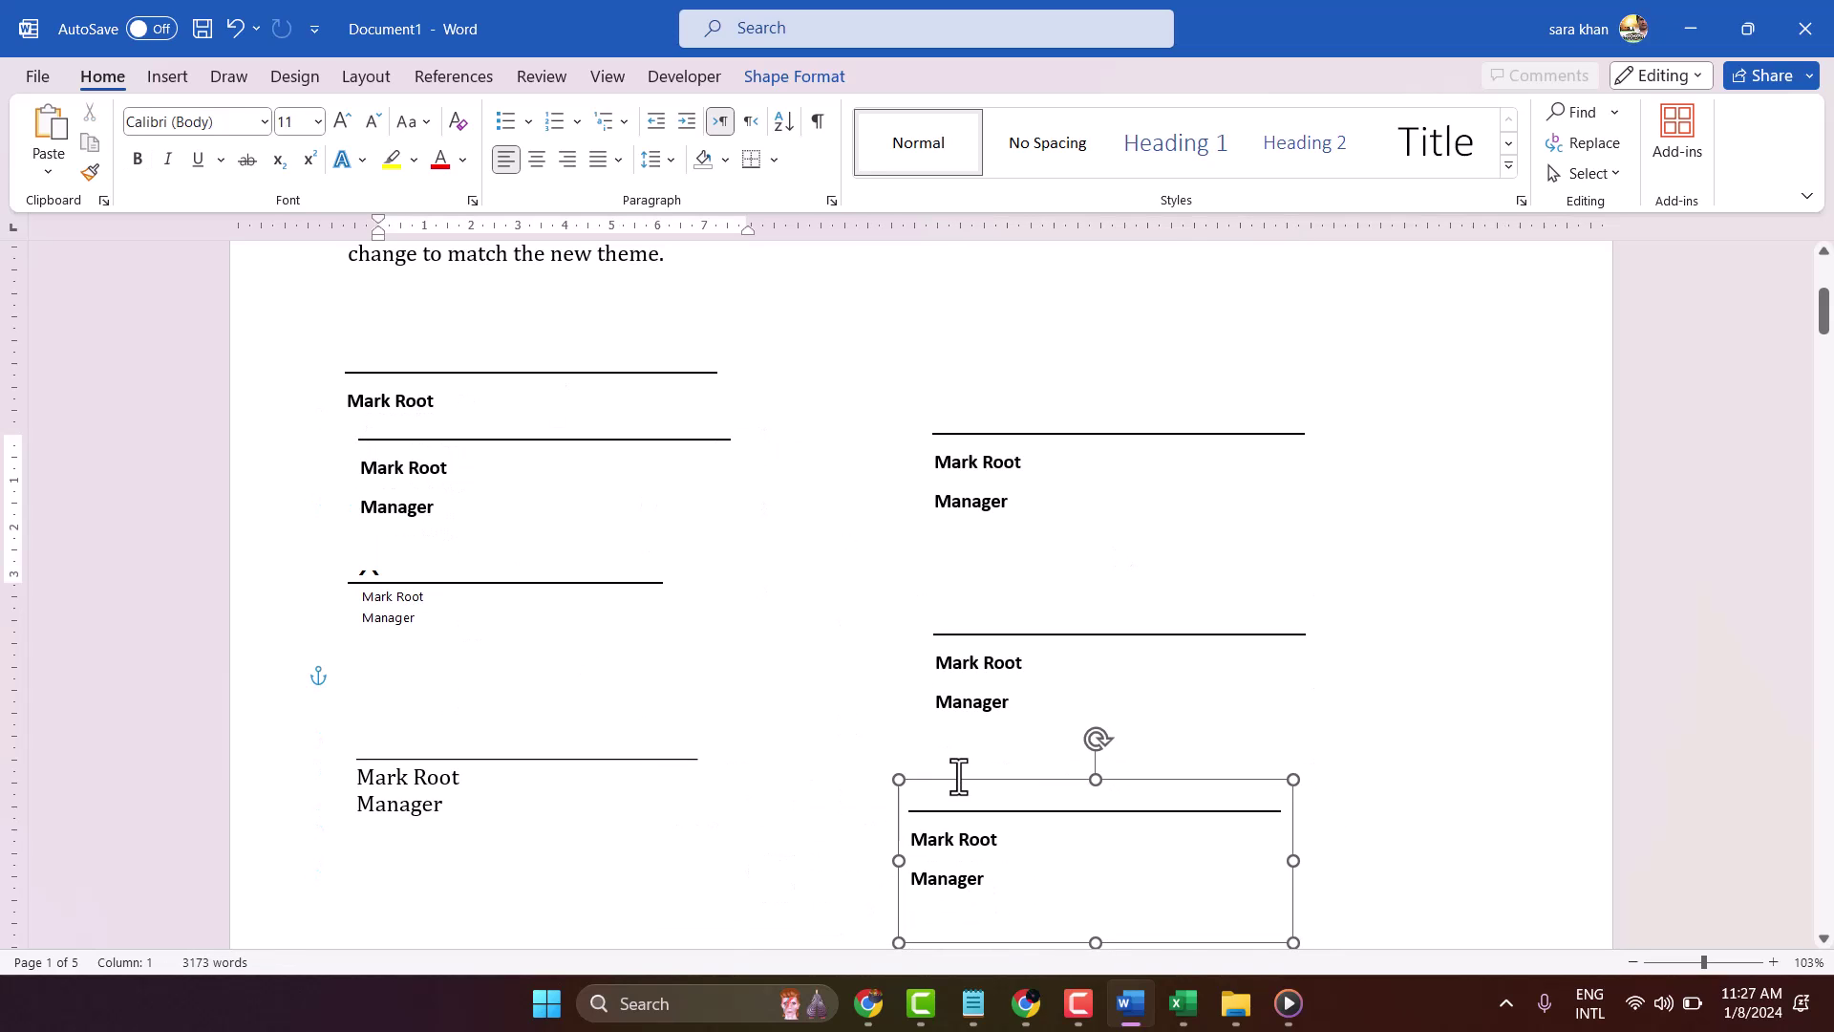
click(482, 380)
drag(490, 347, 484, 863)
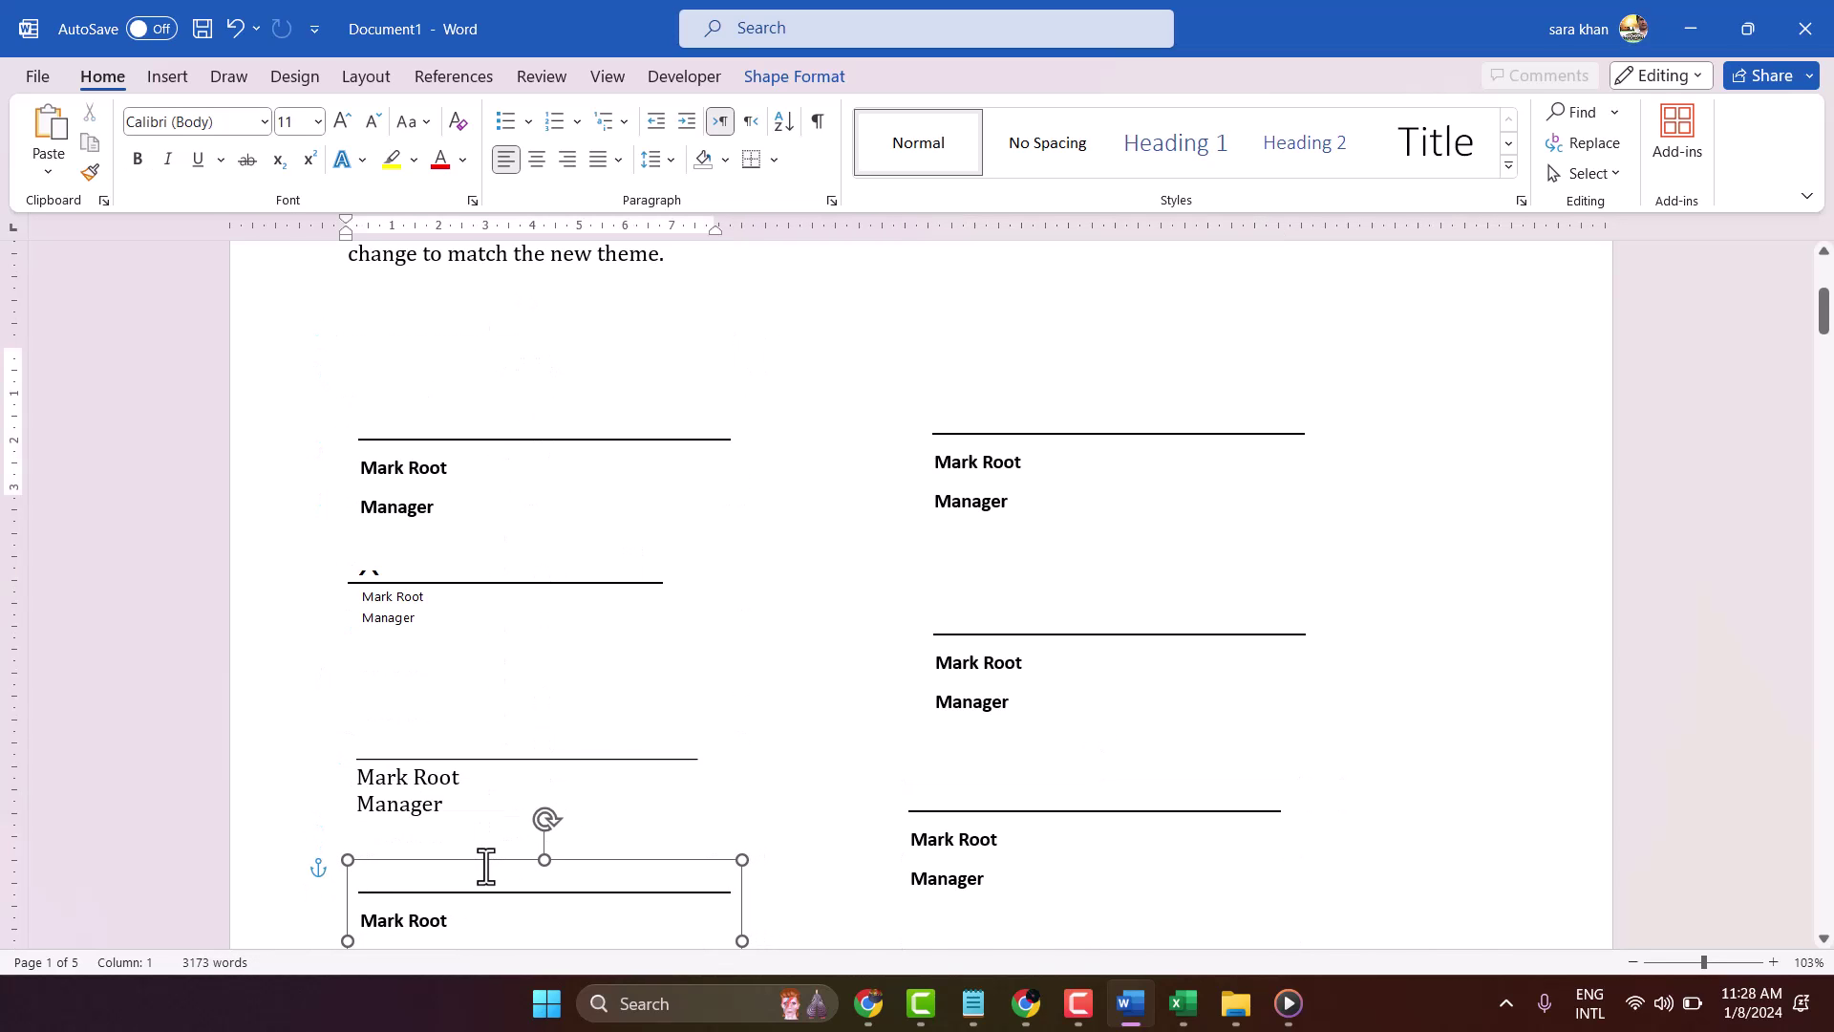
Move a signature box up into the left column just below the body paragraphs
scroll(894, 664, down, 6)
click(890, 532)
scroll(1041, 743, up, 4)
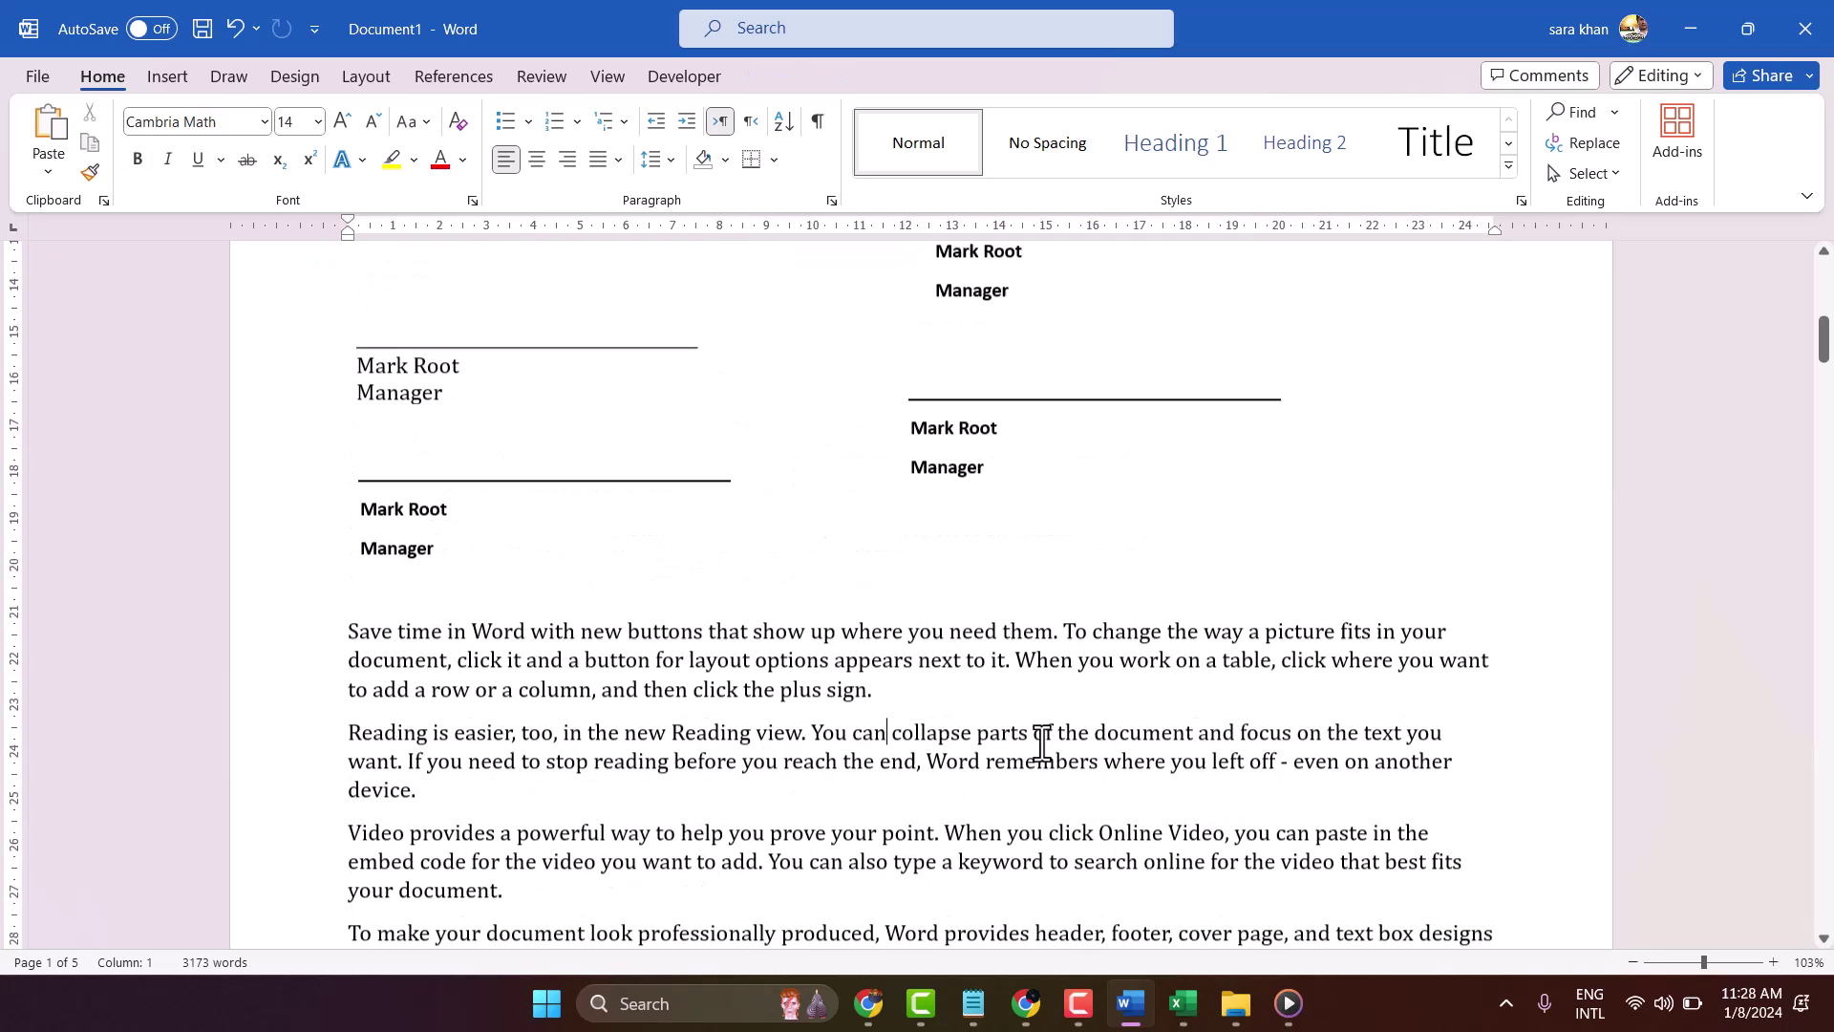
scroll(1041, 740, up, 8)
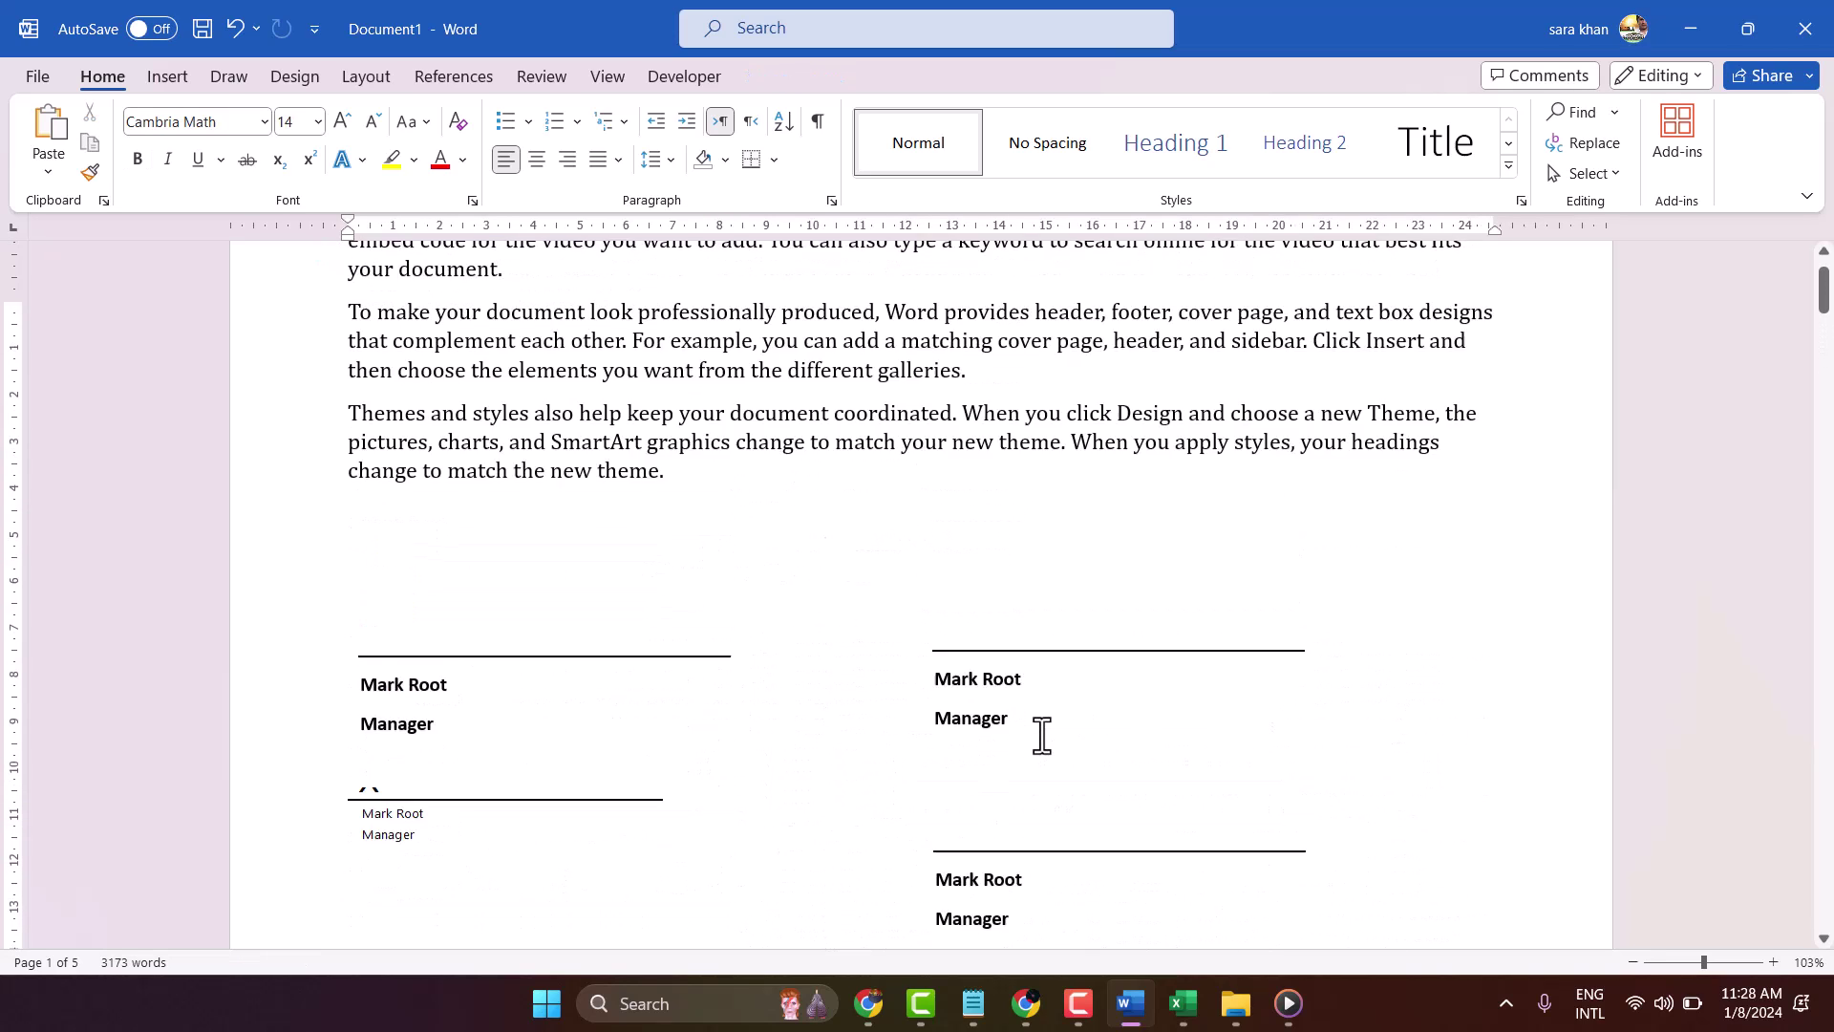
scroll(916, 678, down, 3)
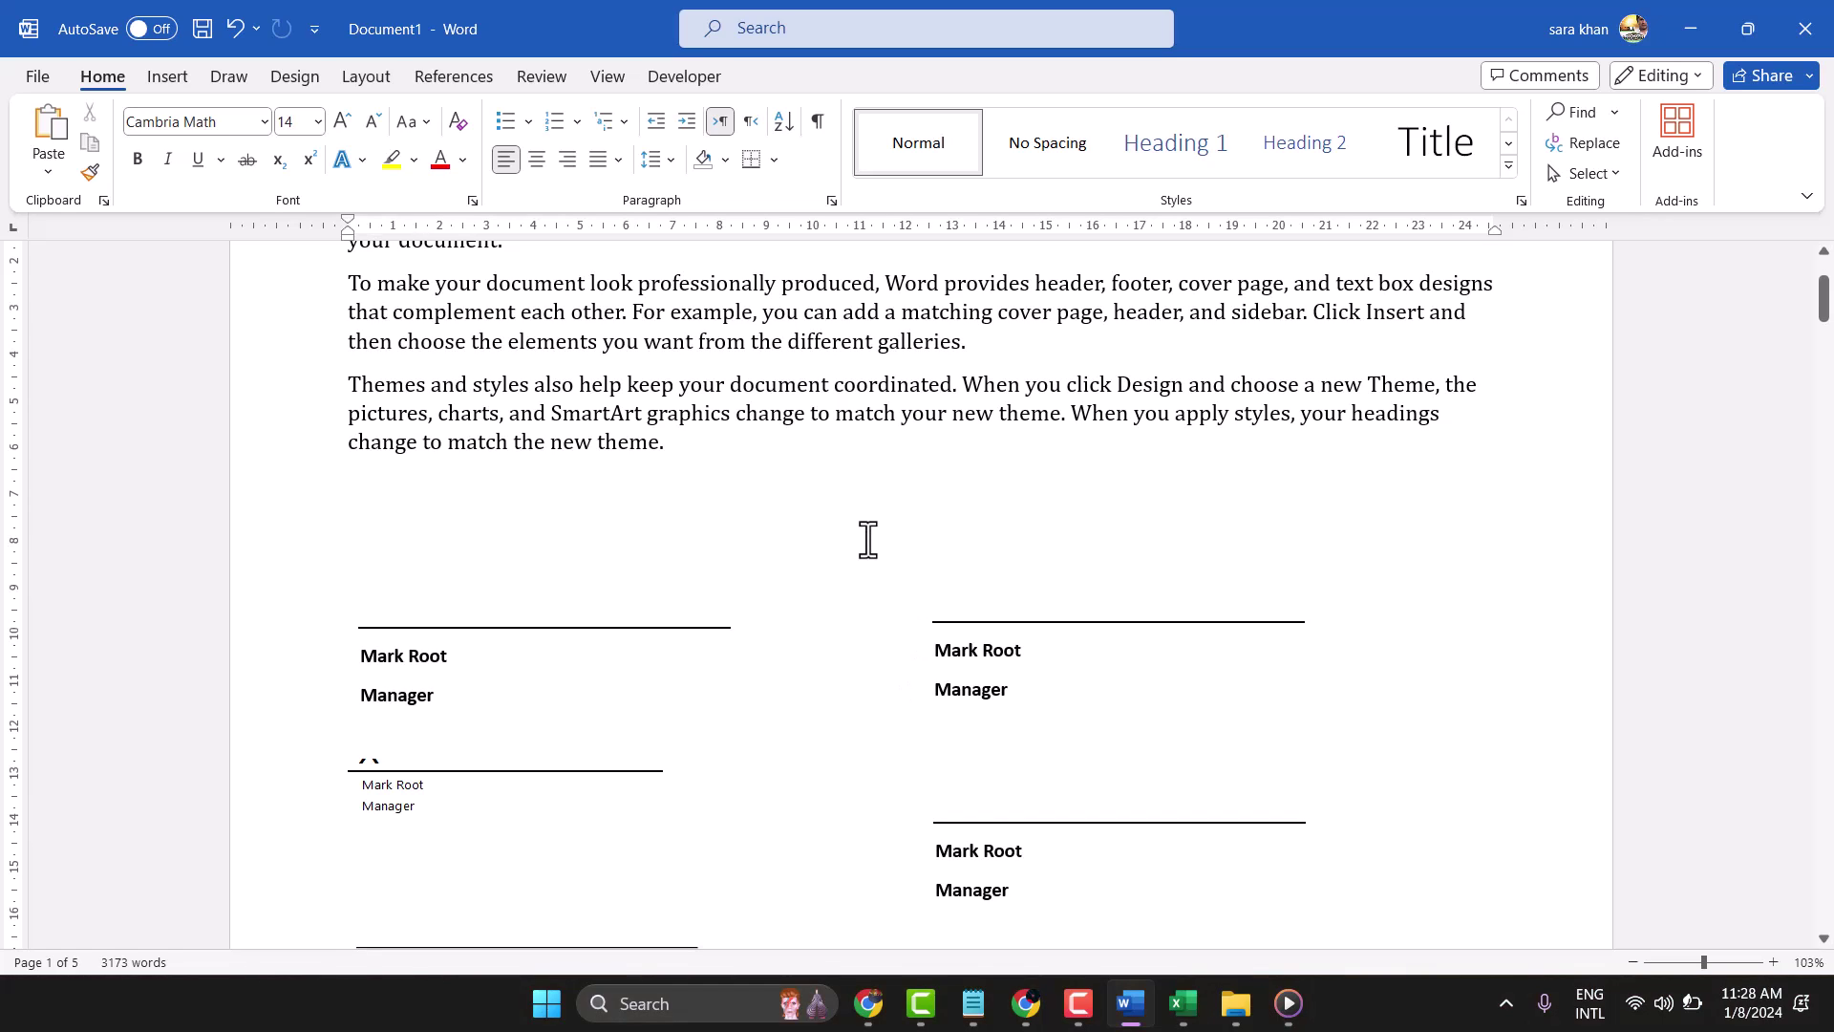
click(399, 778)
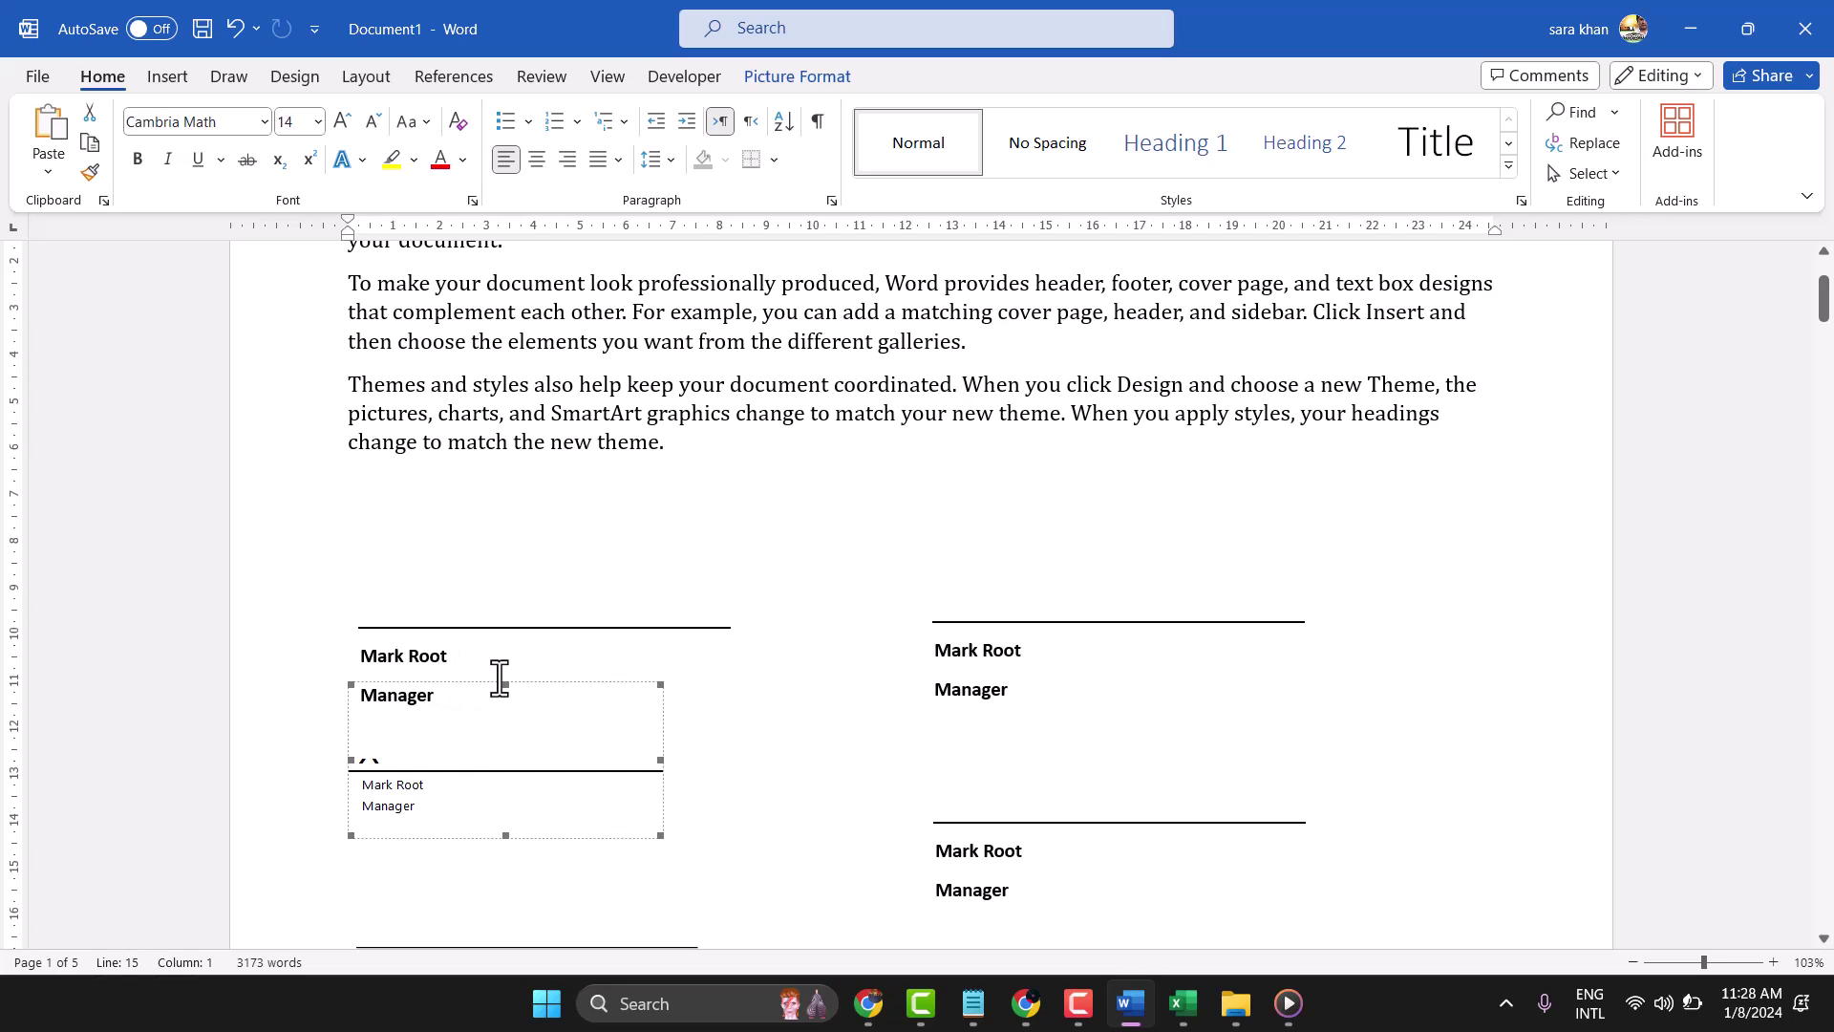
click(466, 750)
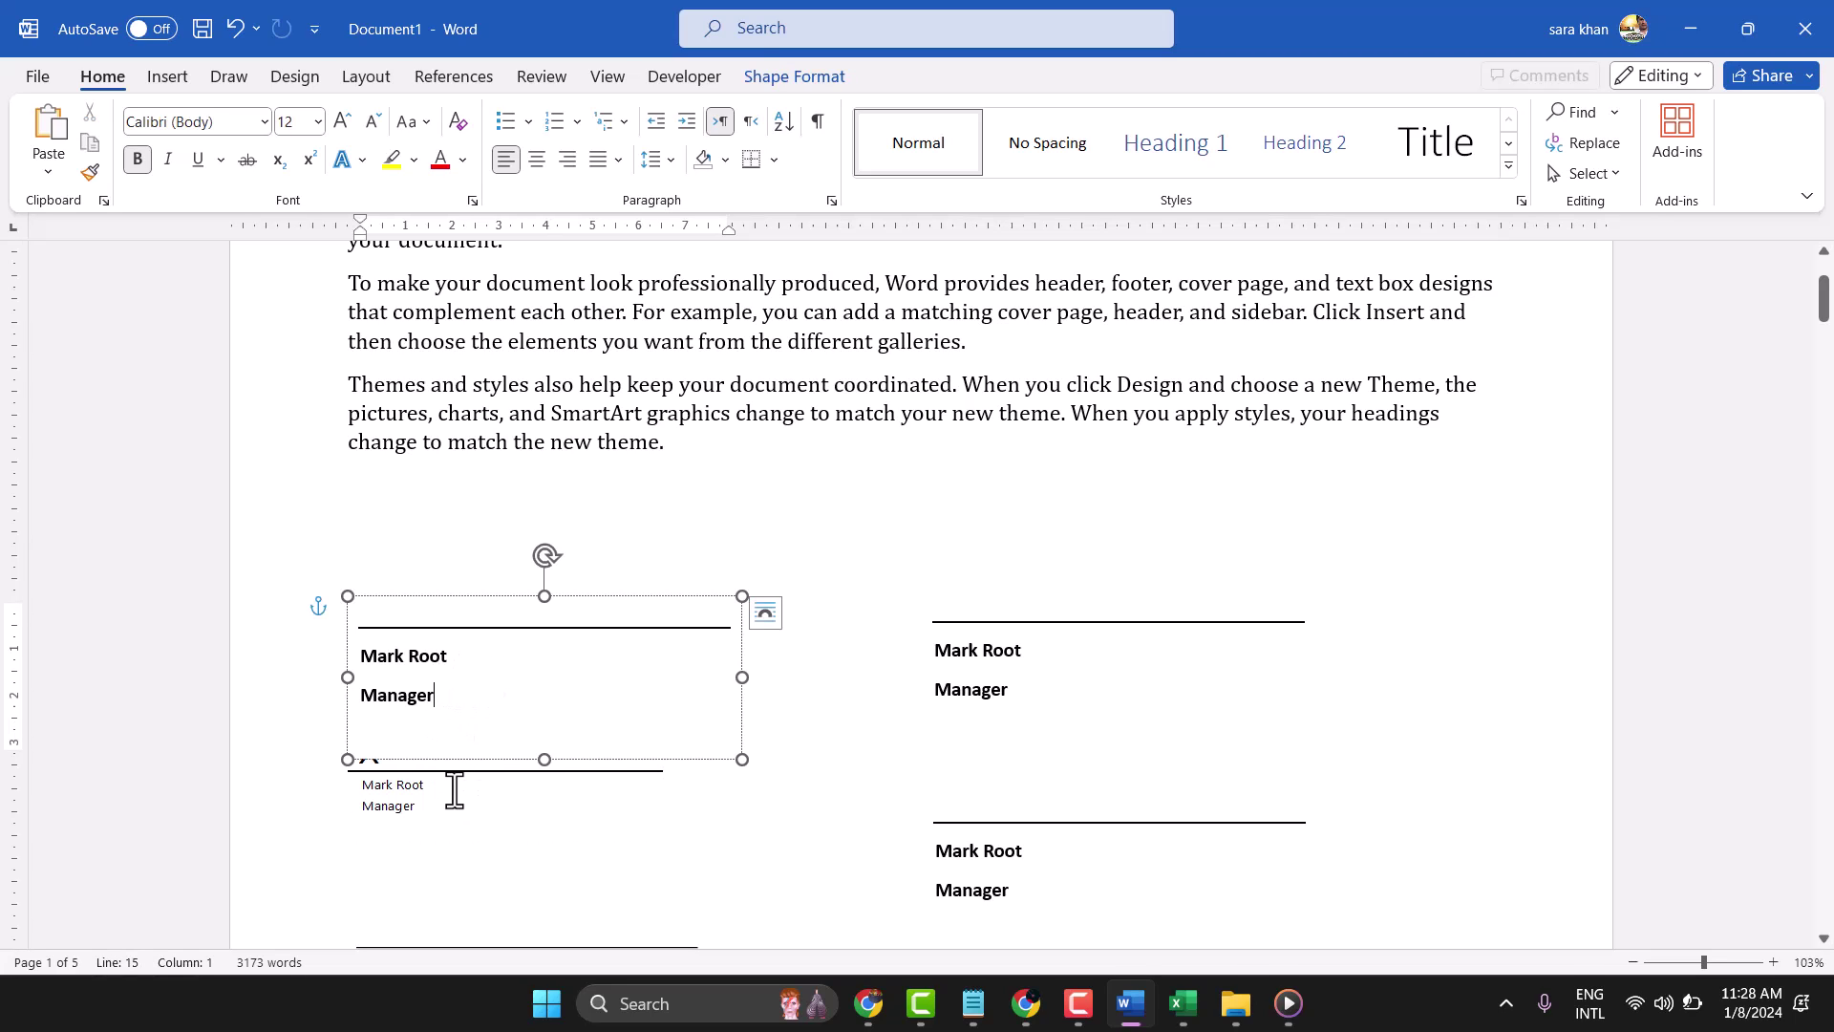
drag(506, 599, 460, 497)
click(807, 509)
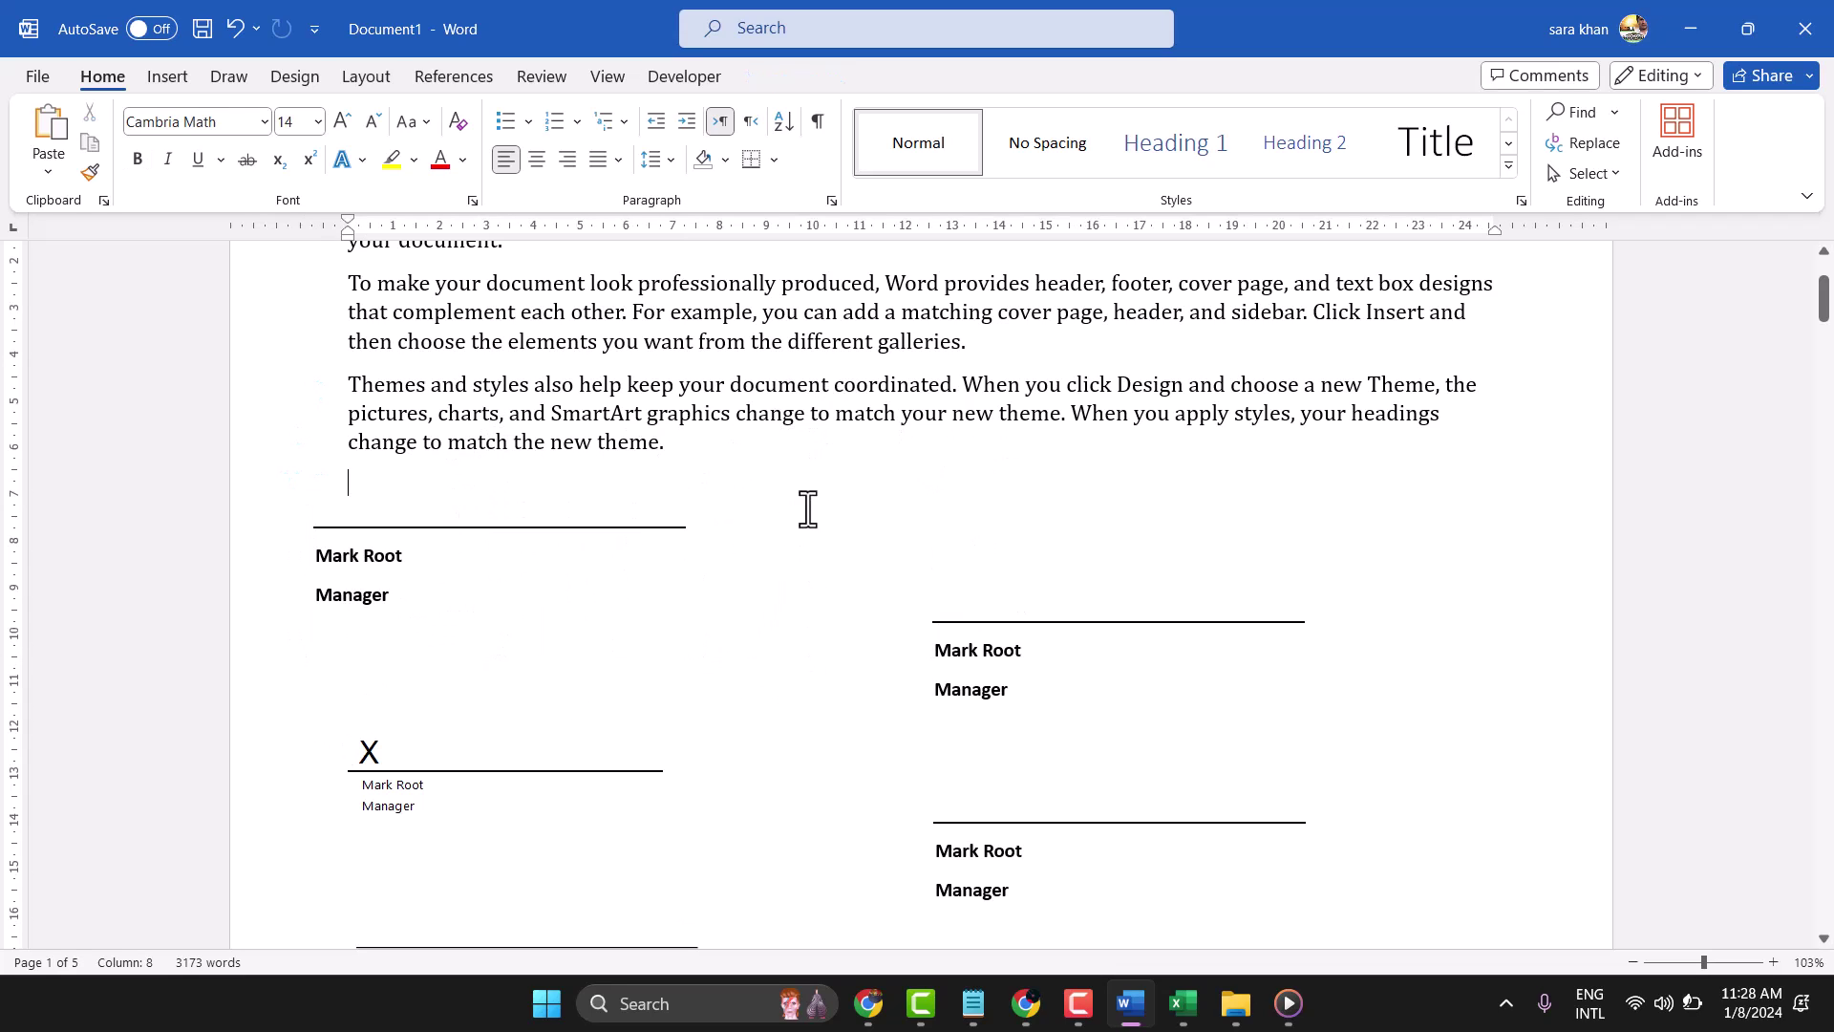
scroll(784, 515, down, 5)
scroll(807, 524, up, 2)
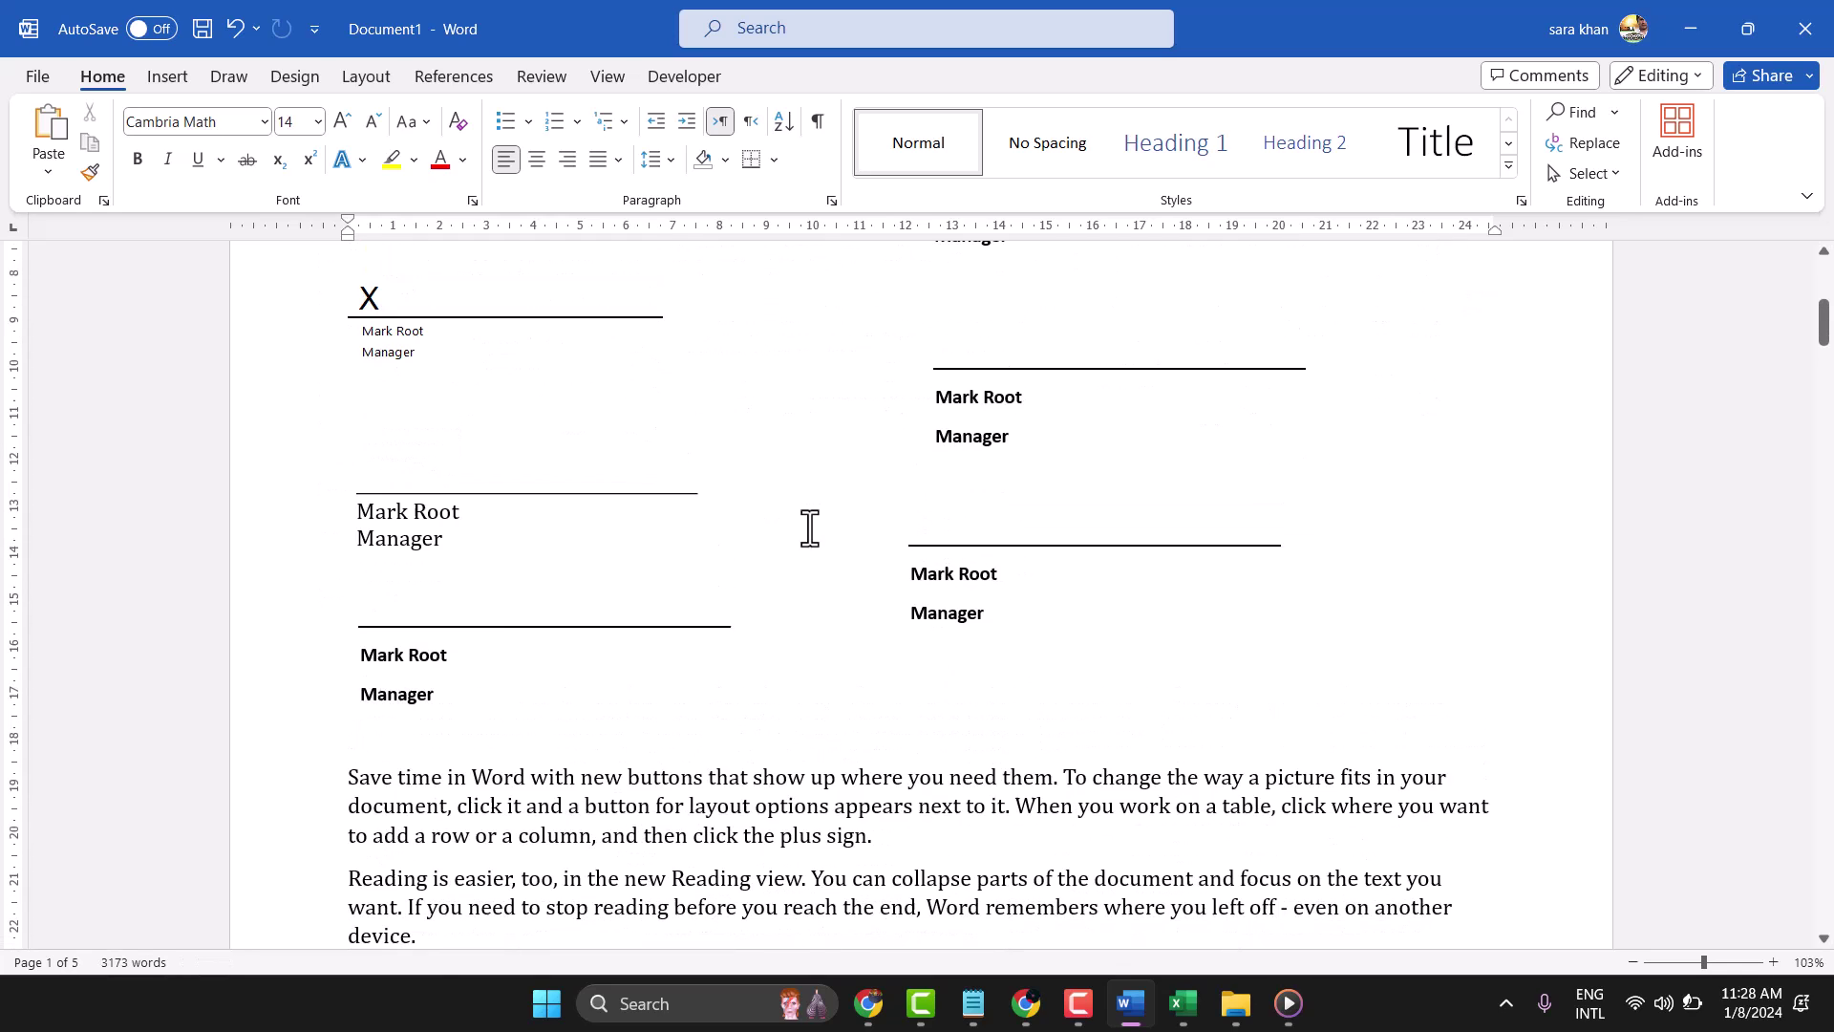
scroll(809, 525, up, 4)
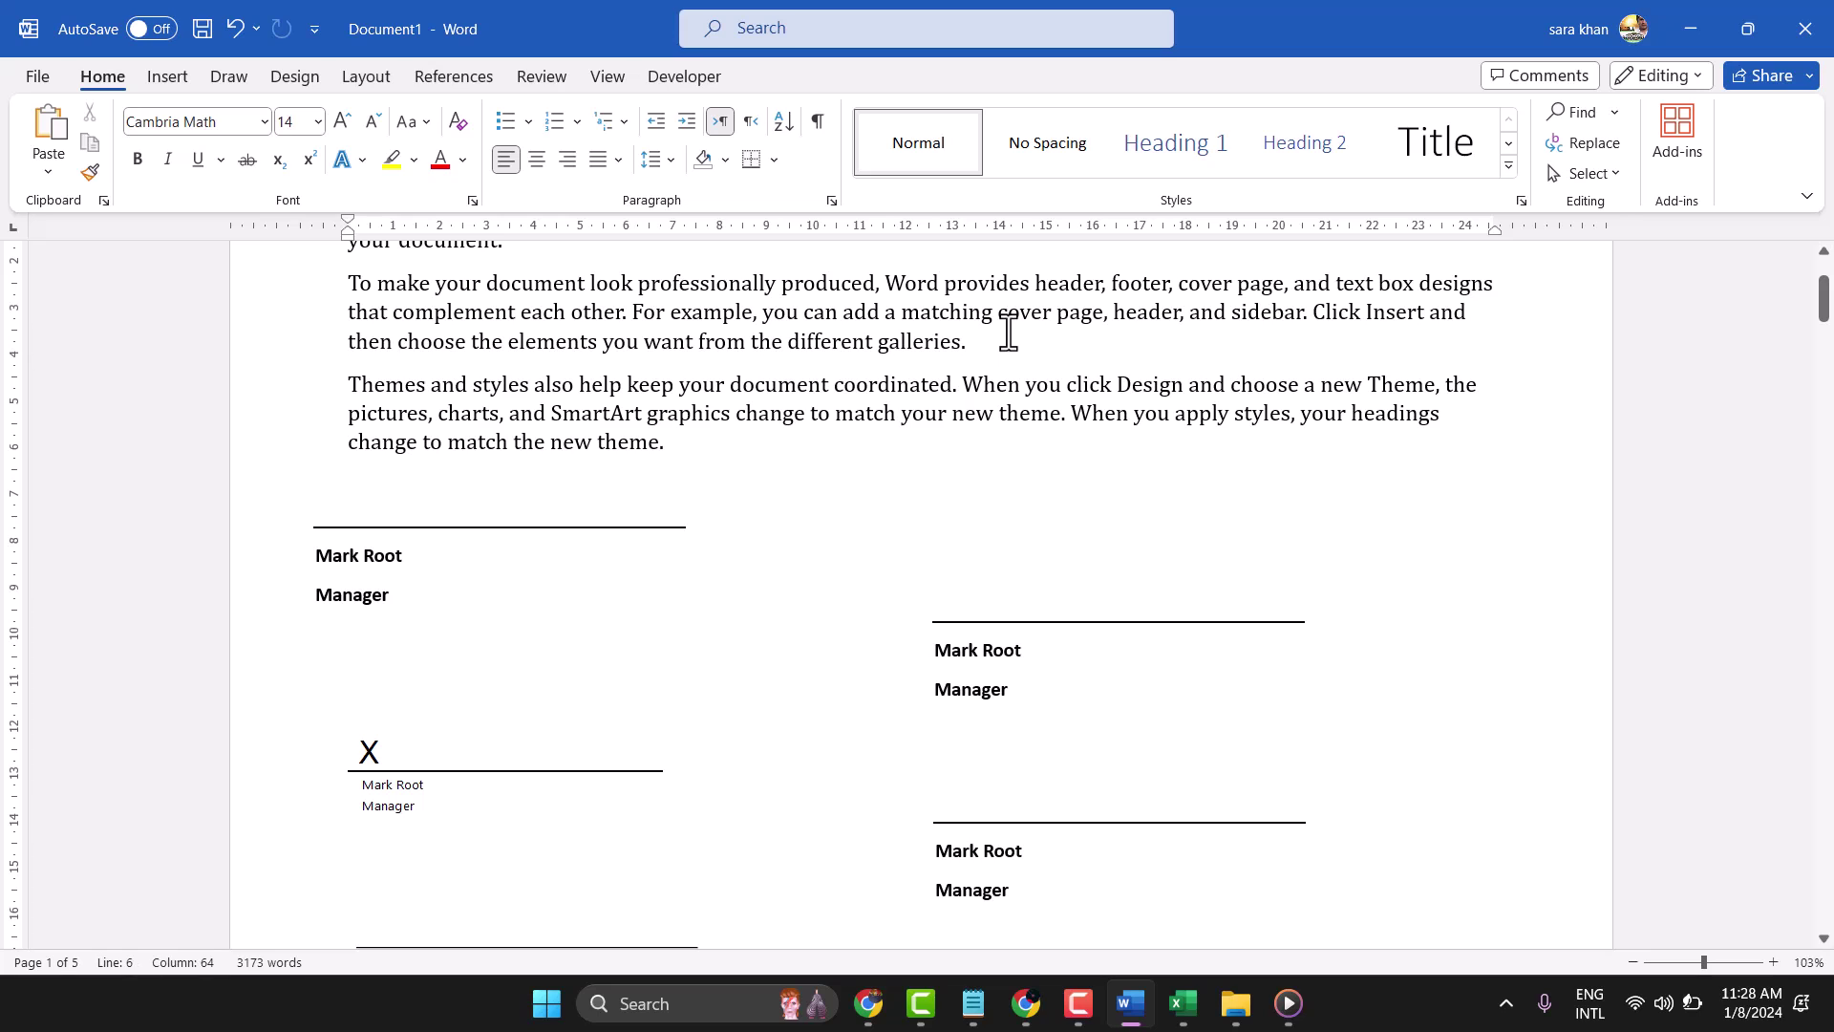
Insert a Signature Line with the suggested signer's name and the title Manager
key(Return)
key(Return)
key(Return)
key(Return)
key(Return)
key(Return)
key(Return)
key(Return)
key(Return)
key(Return)
key(Return)
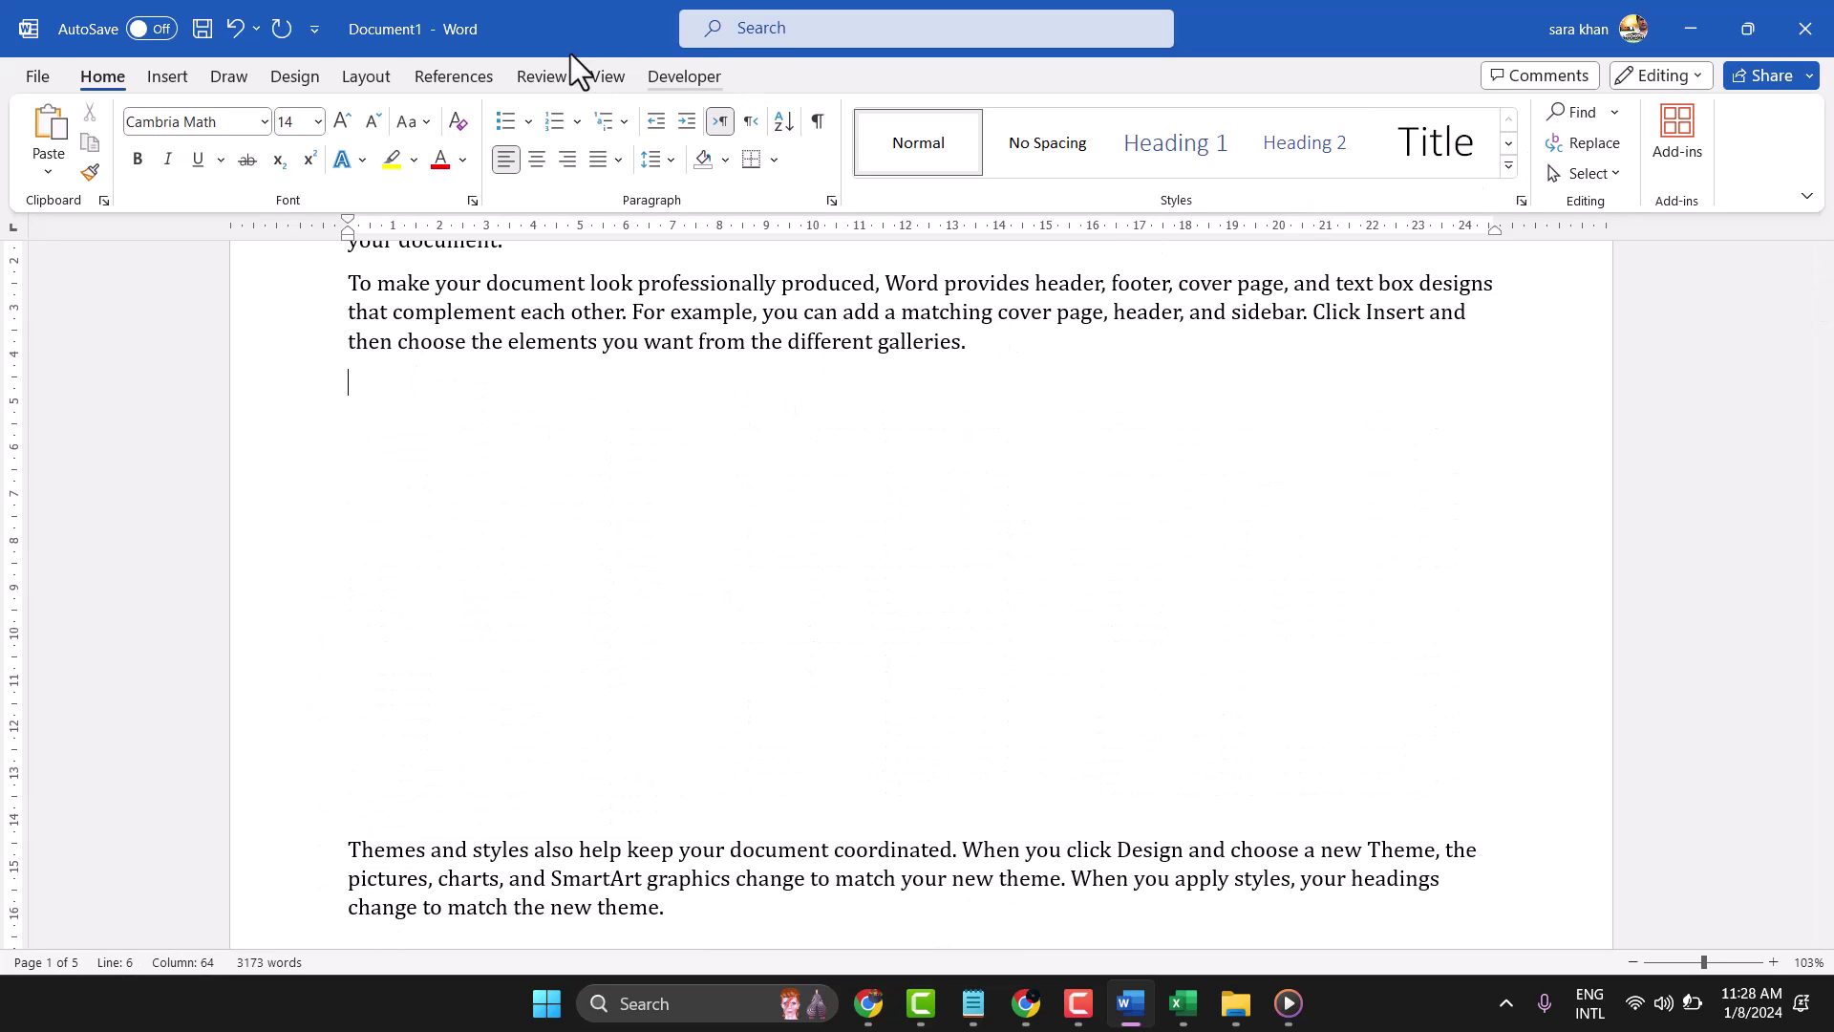
click(180, 69)
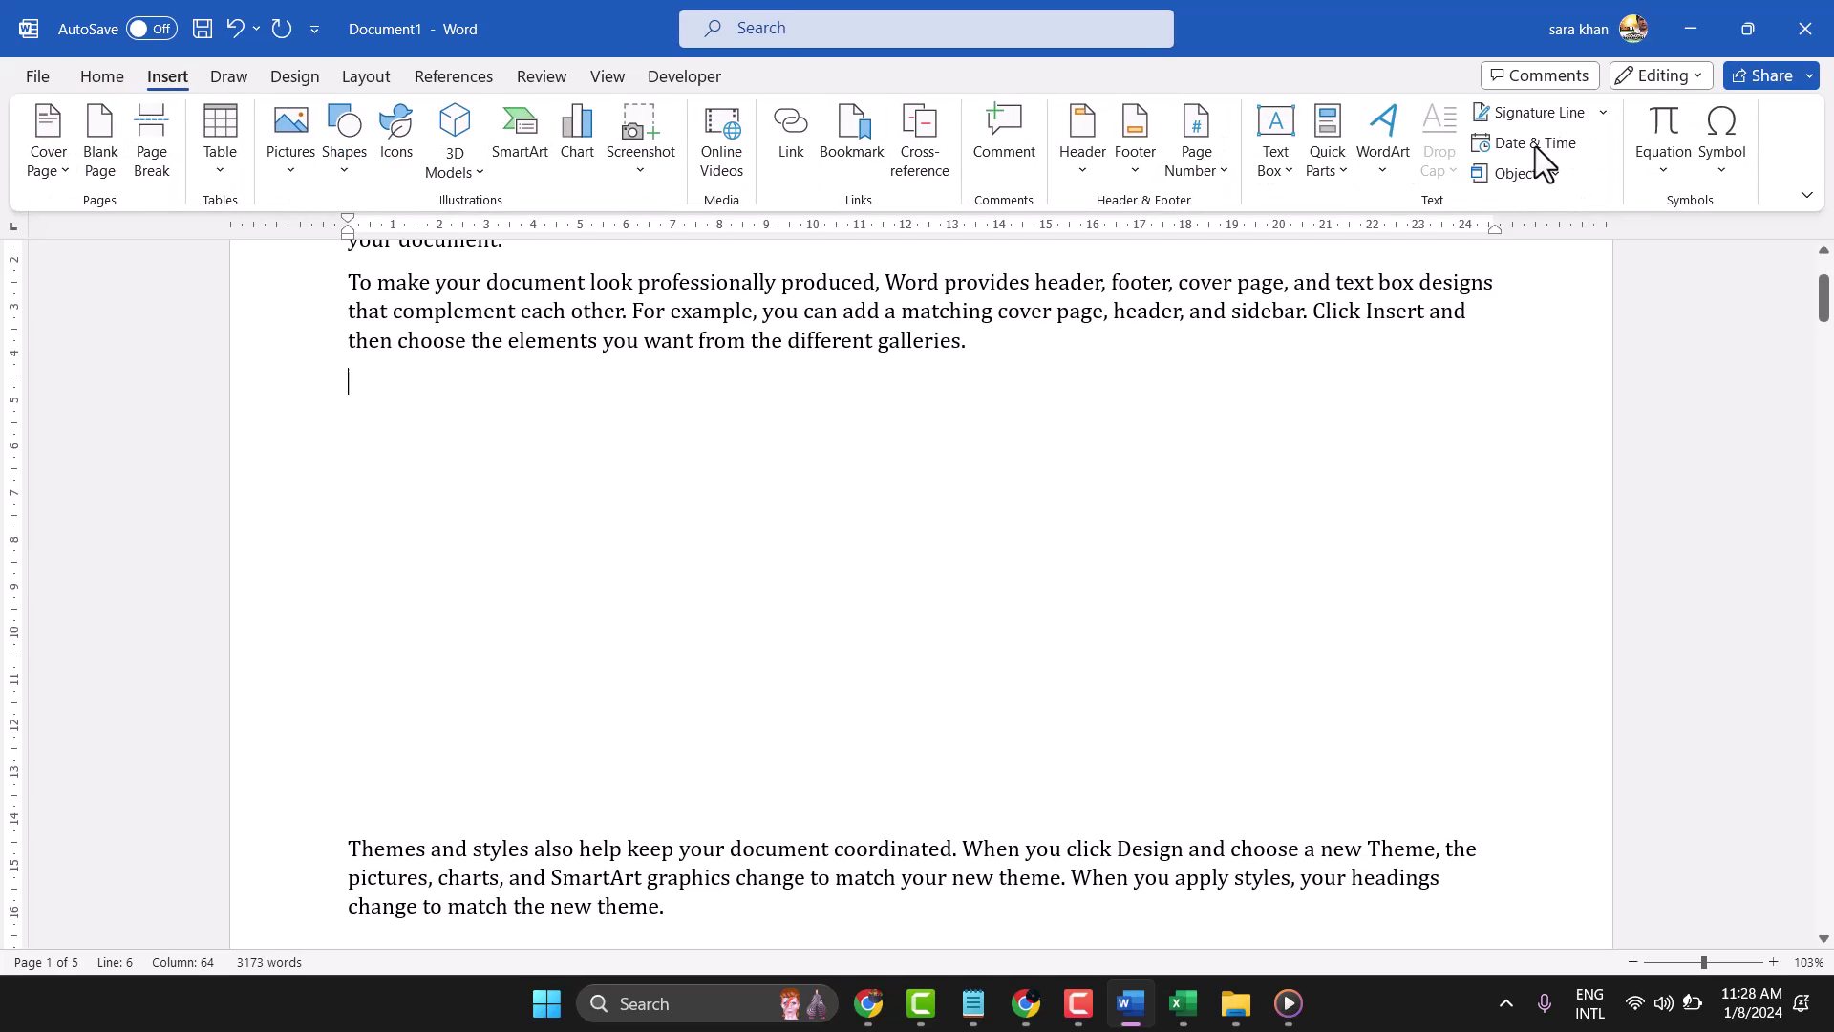
click(1555, 116)
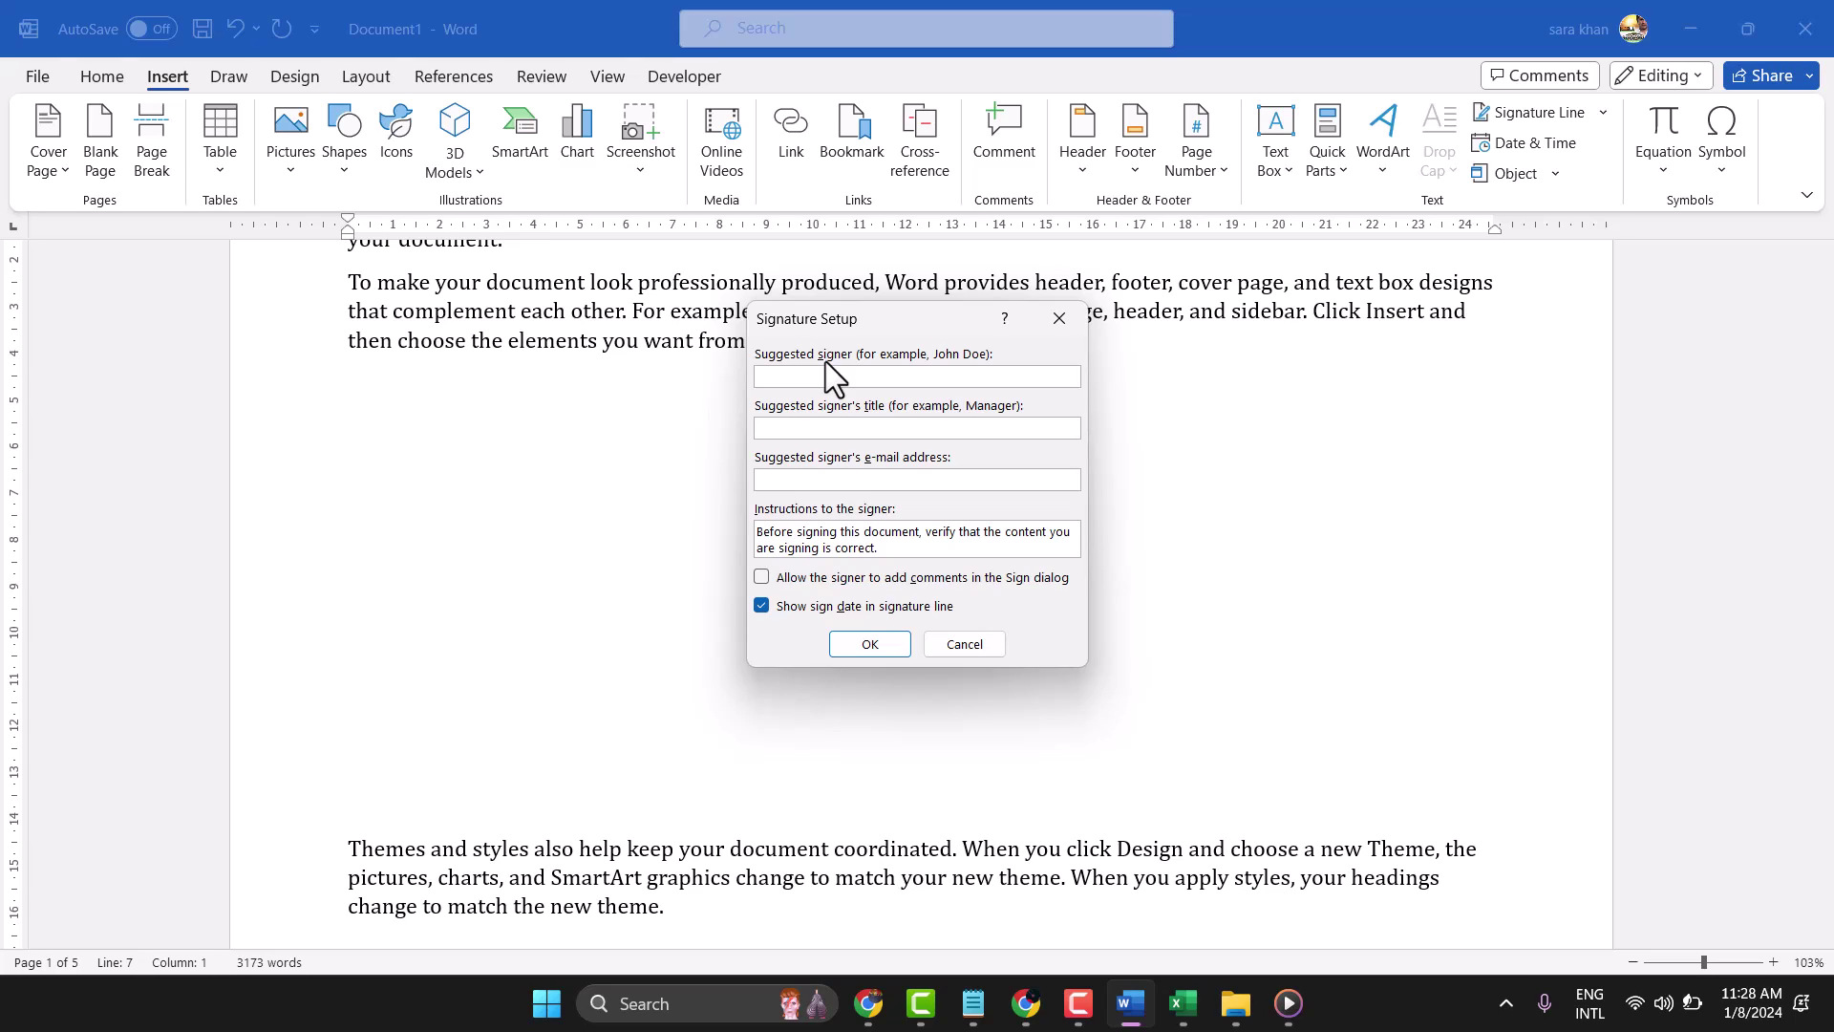
text(Sign Here)
drag(844, 388, 726, 393)
text(Mana)
text(ger)
click(867, 645)
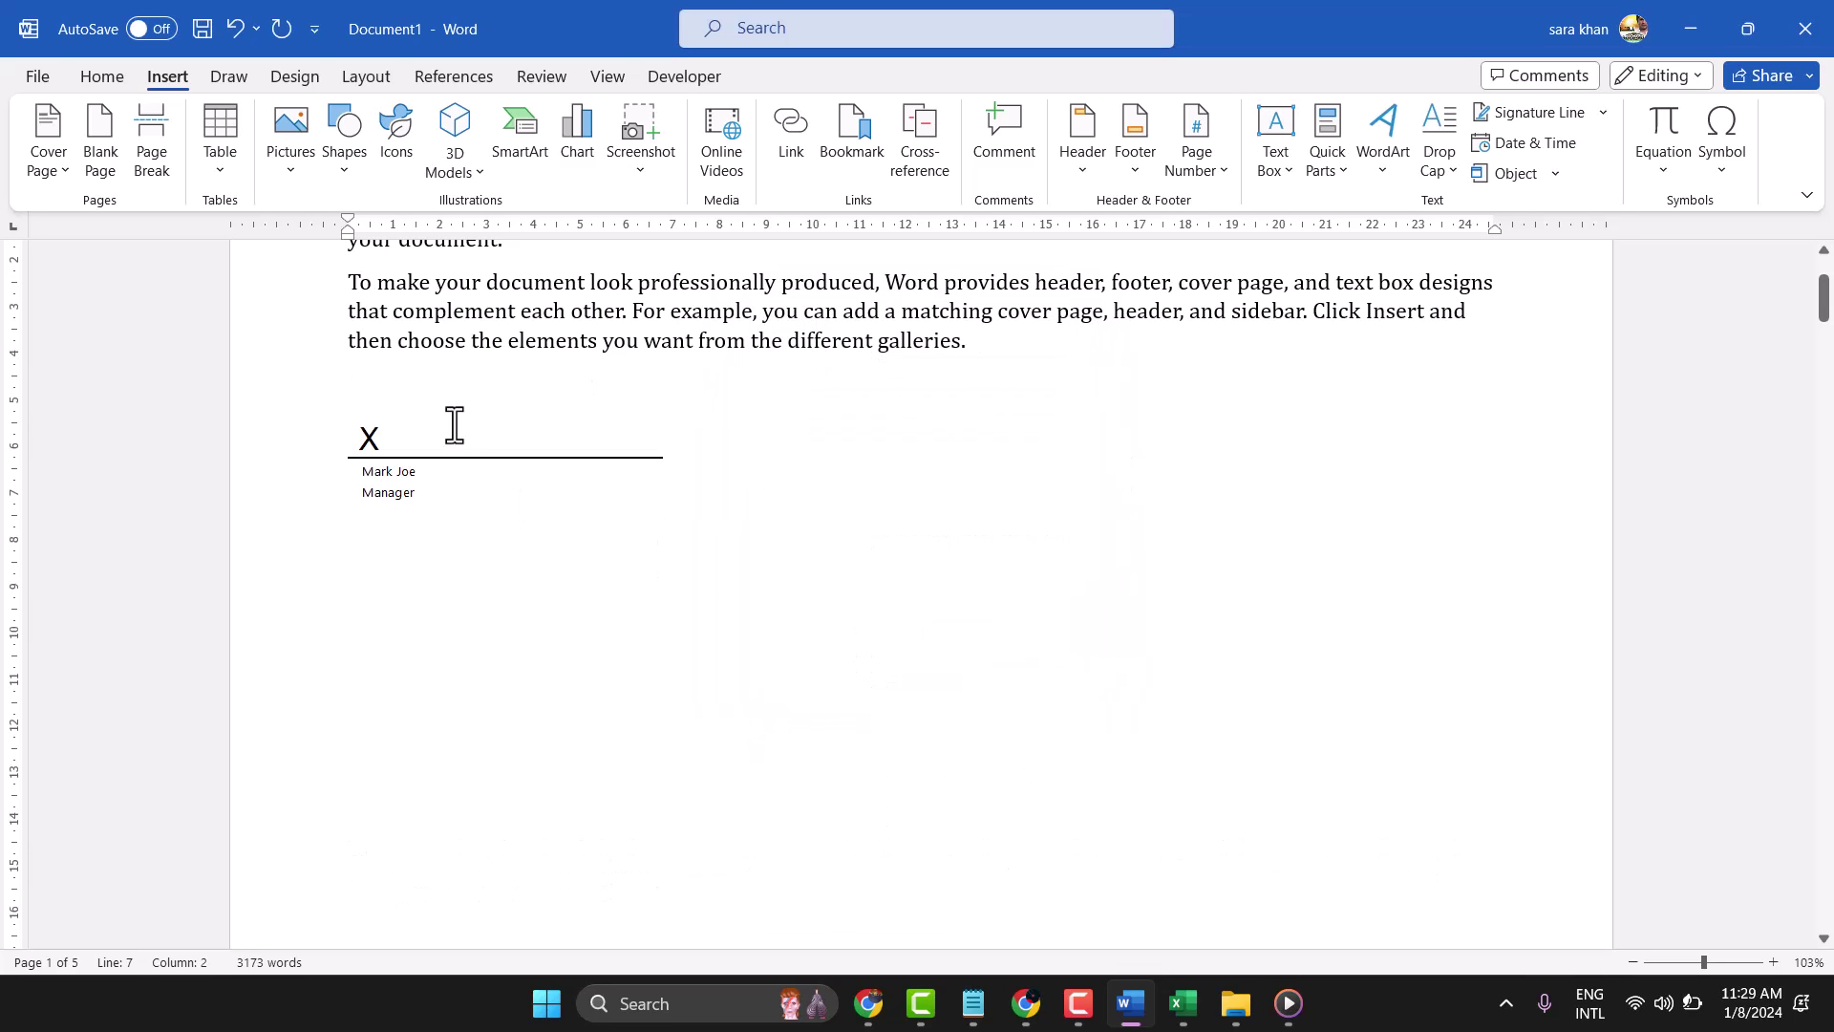
Paste the X signature line twice after the original, then move to the empty line below
click(444, 468)
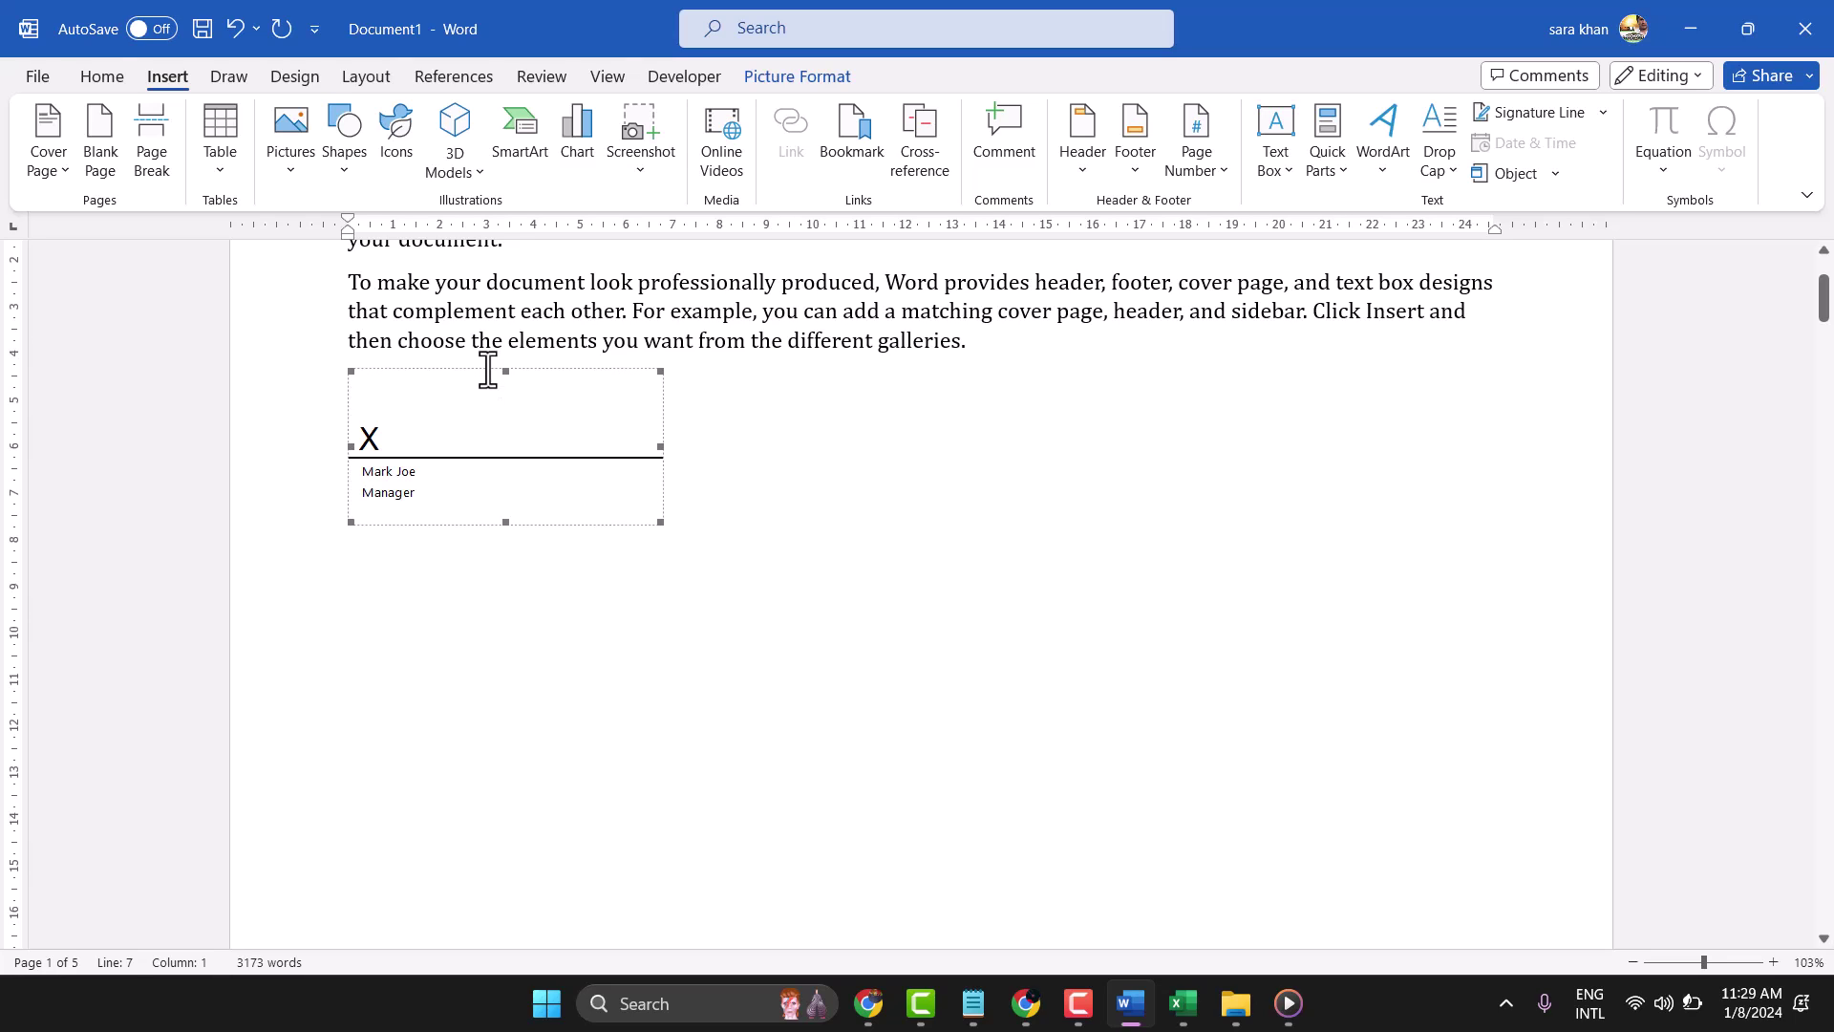
click(900, 479)
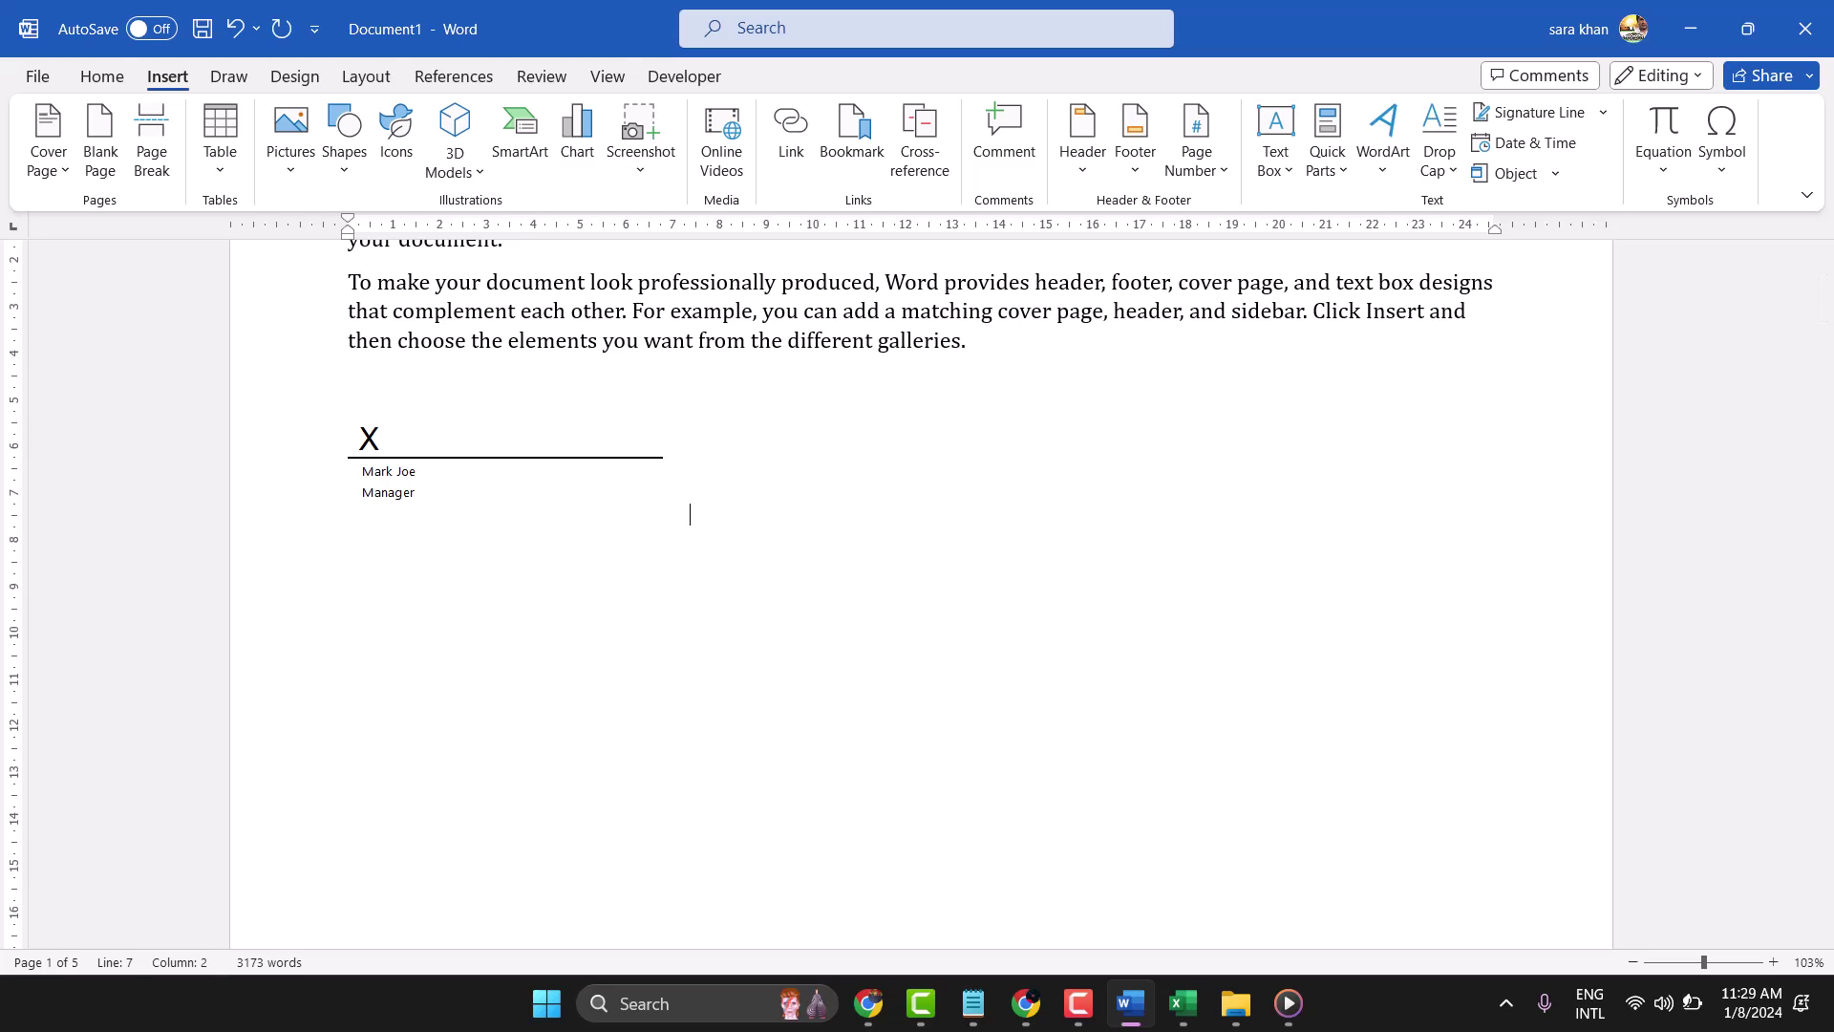
key(ctrl+v)
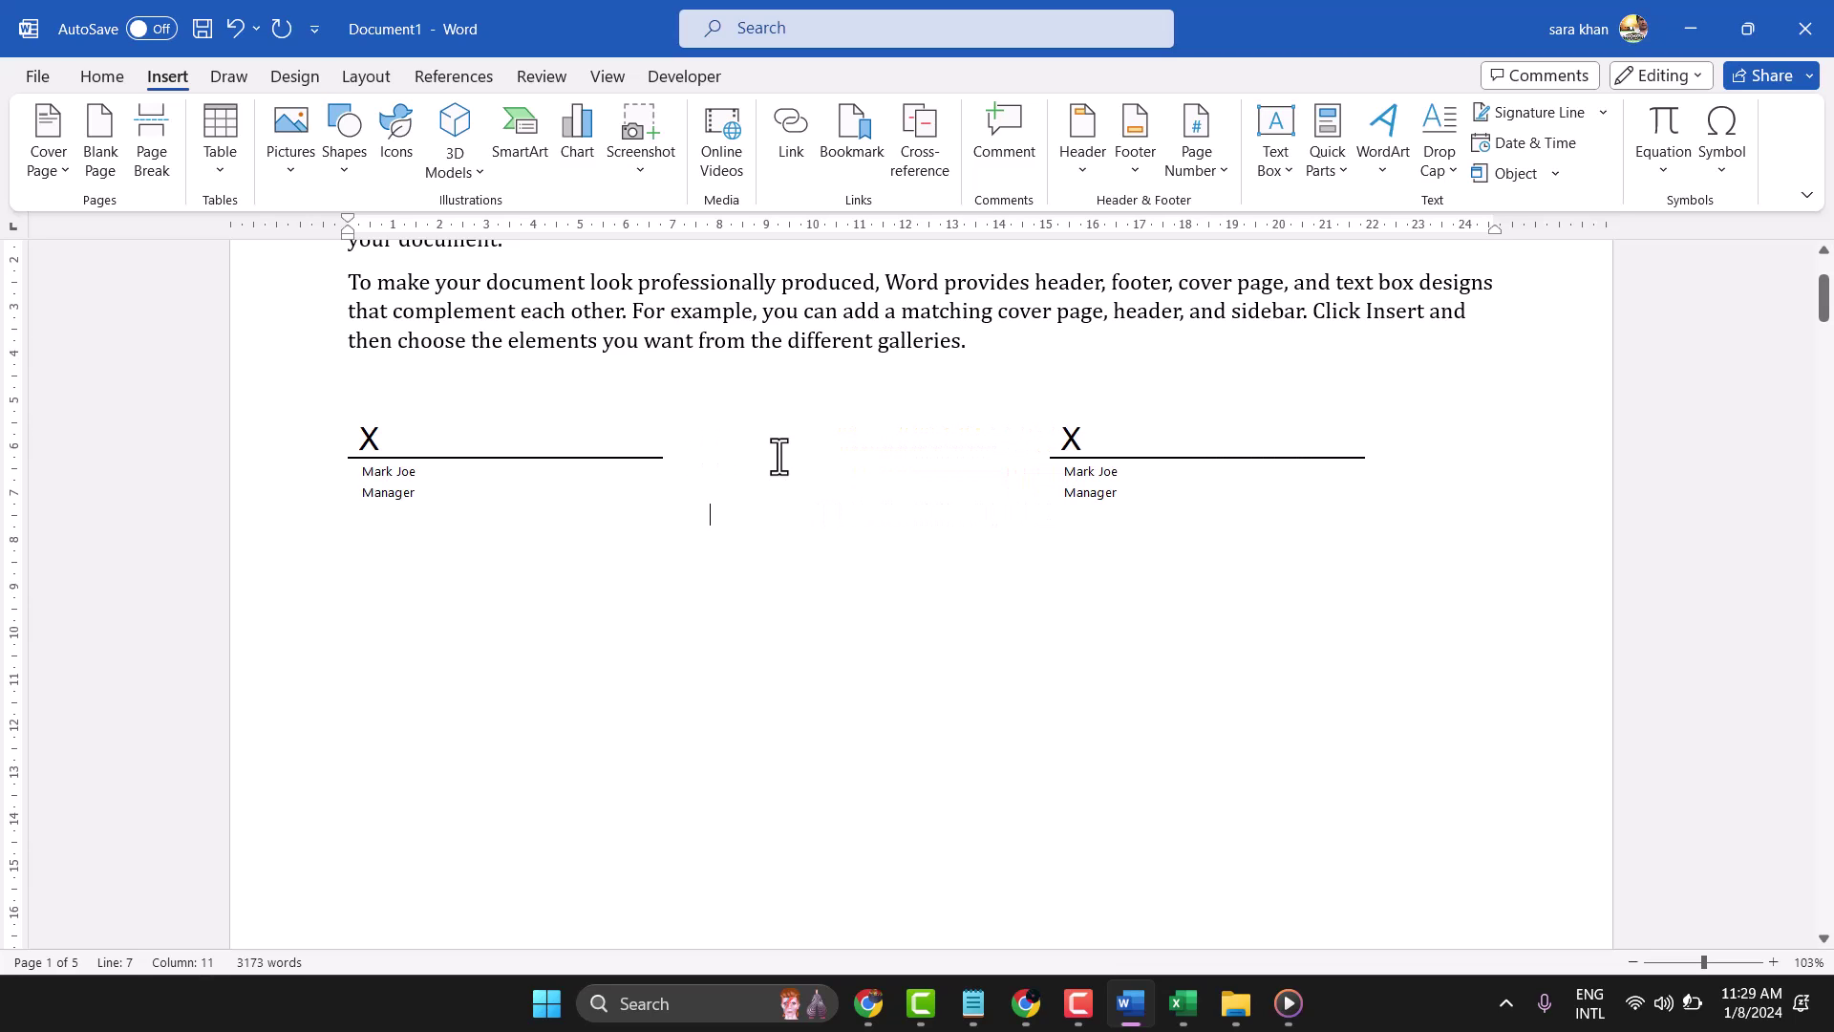
key(ctrl+v)
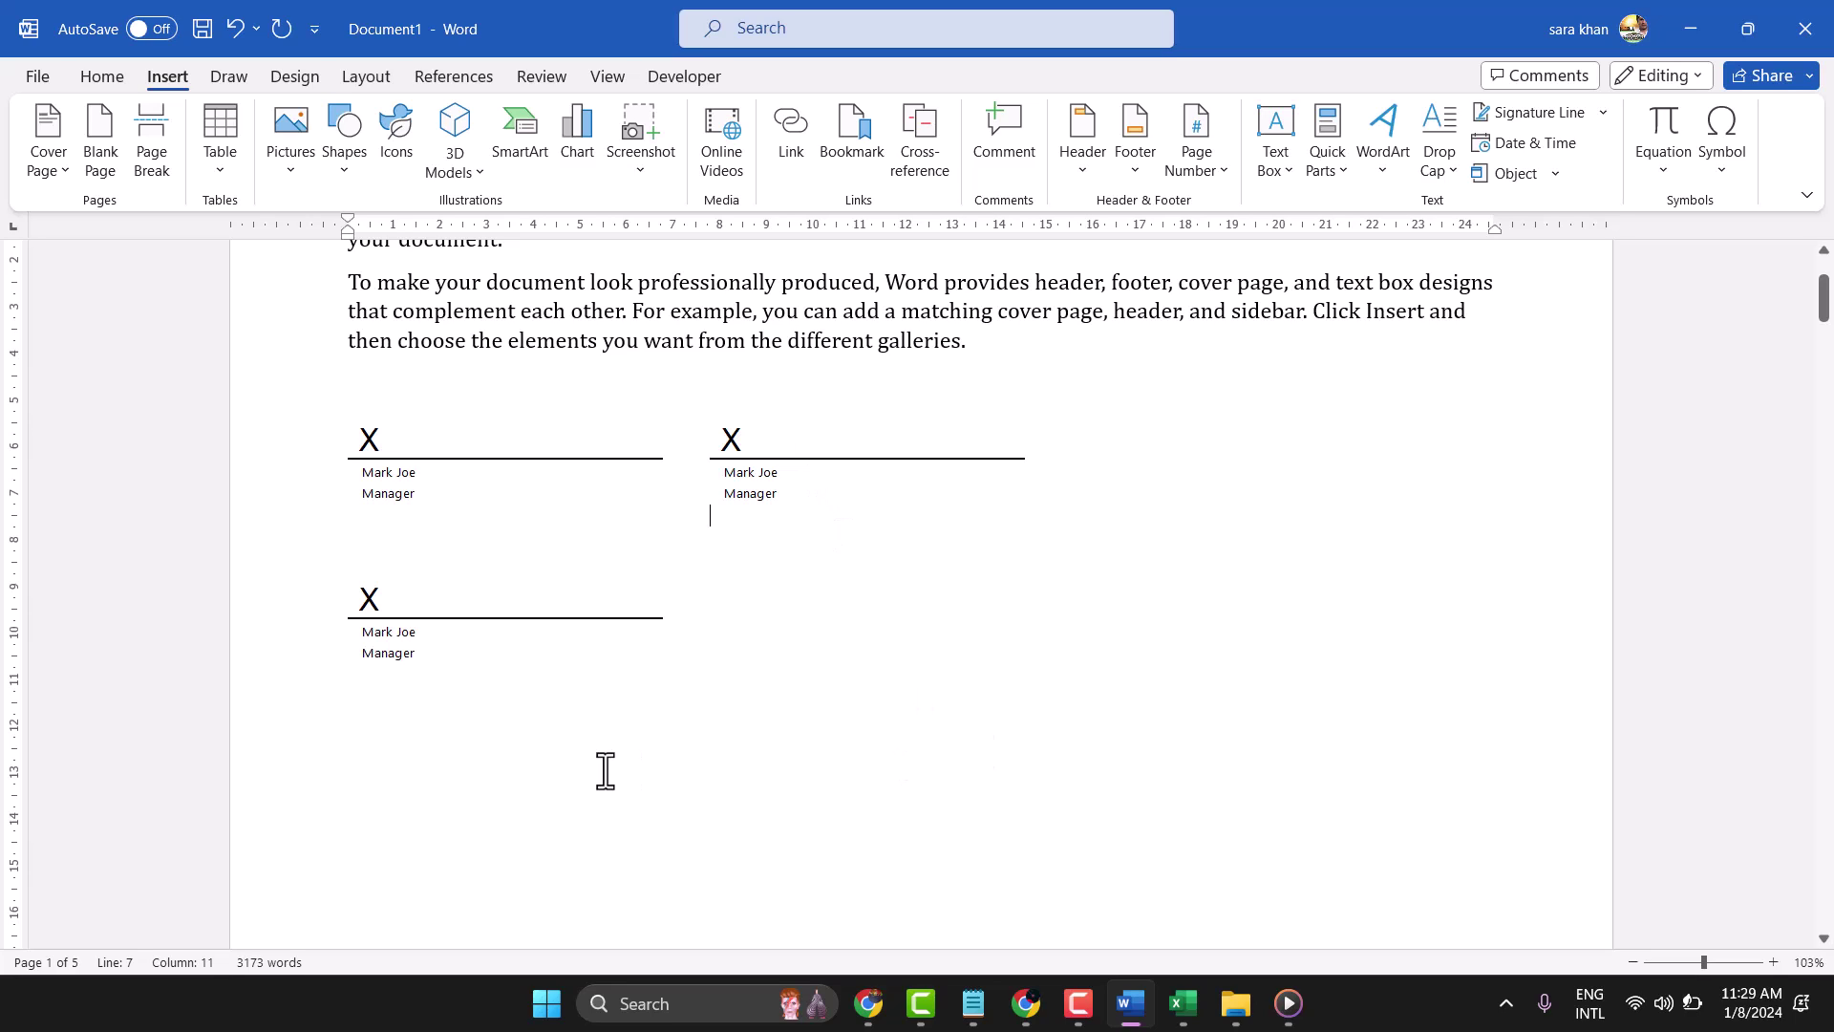
click(598, 760)
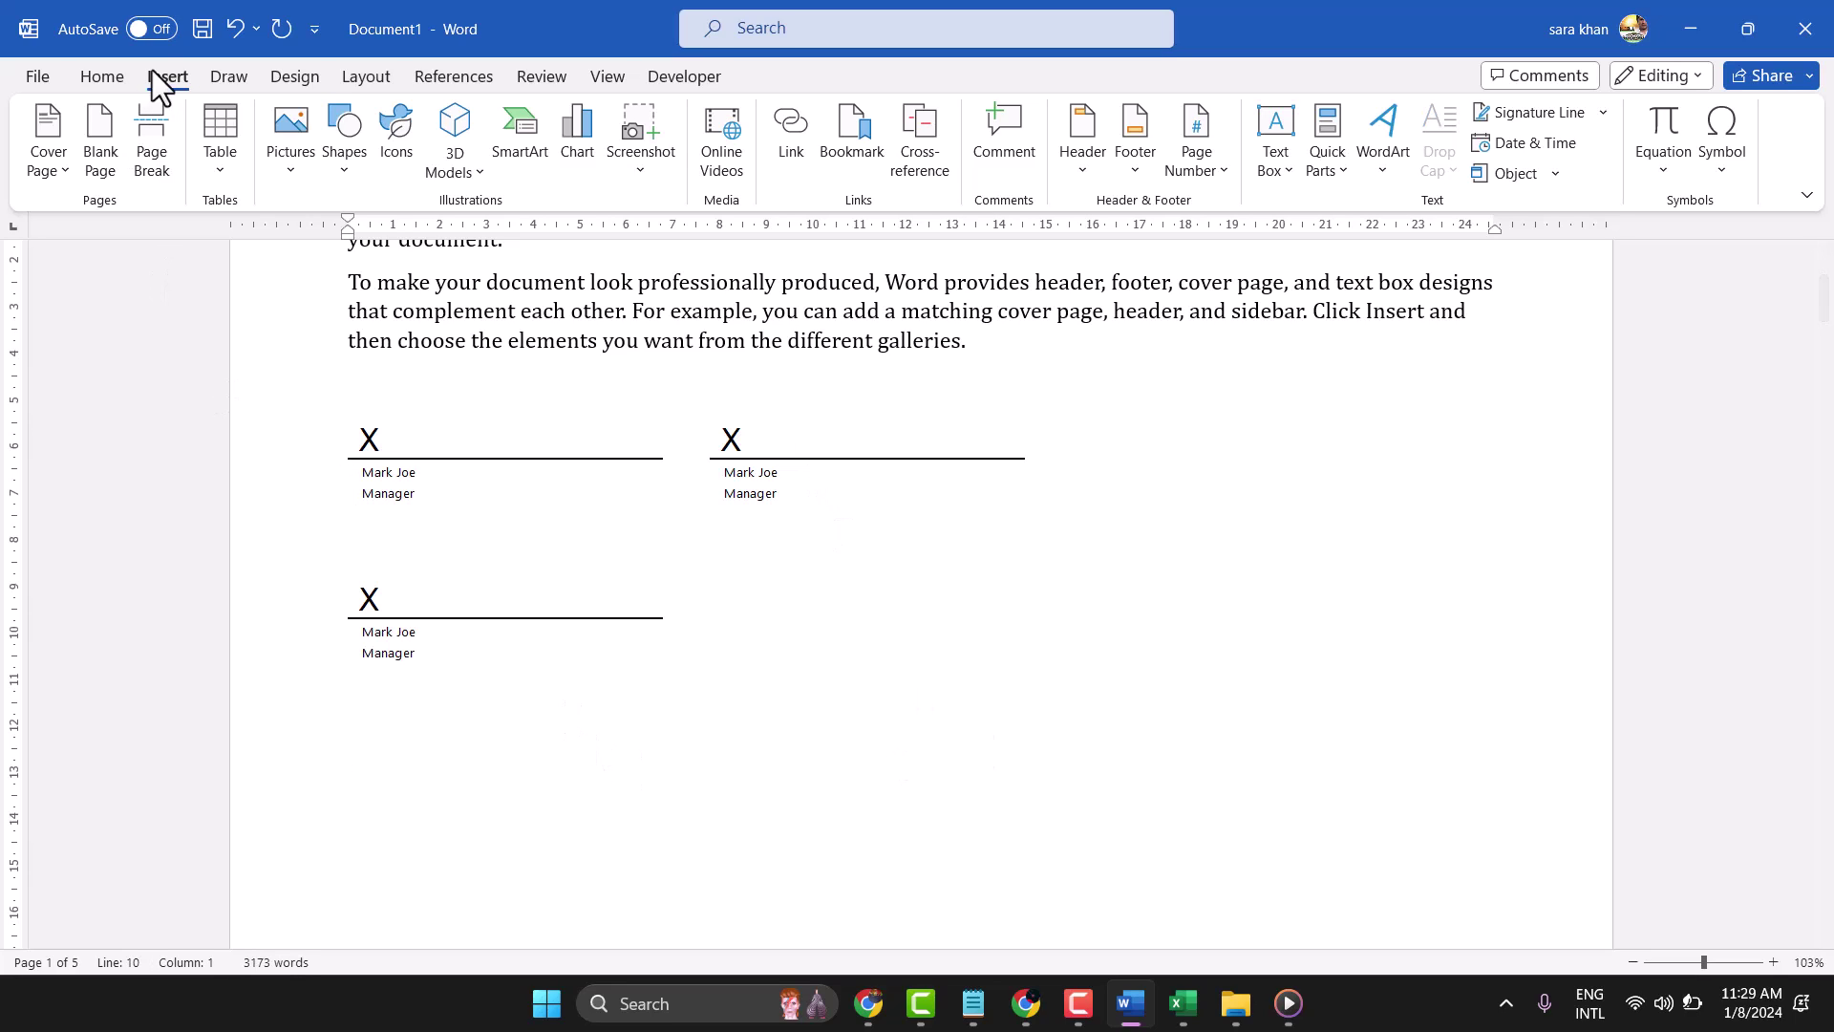
Insert a table with 1 column and 2 rows through the Insert Table dialog
click(230, 126)
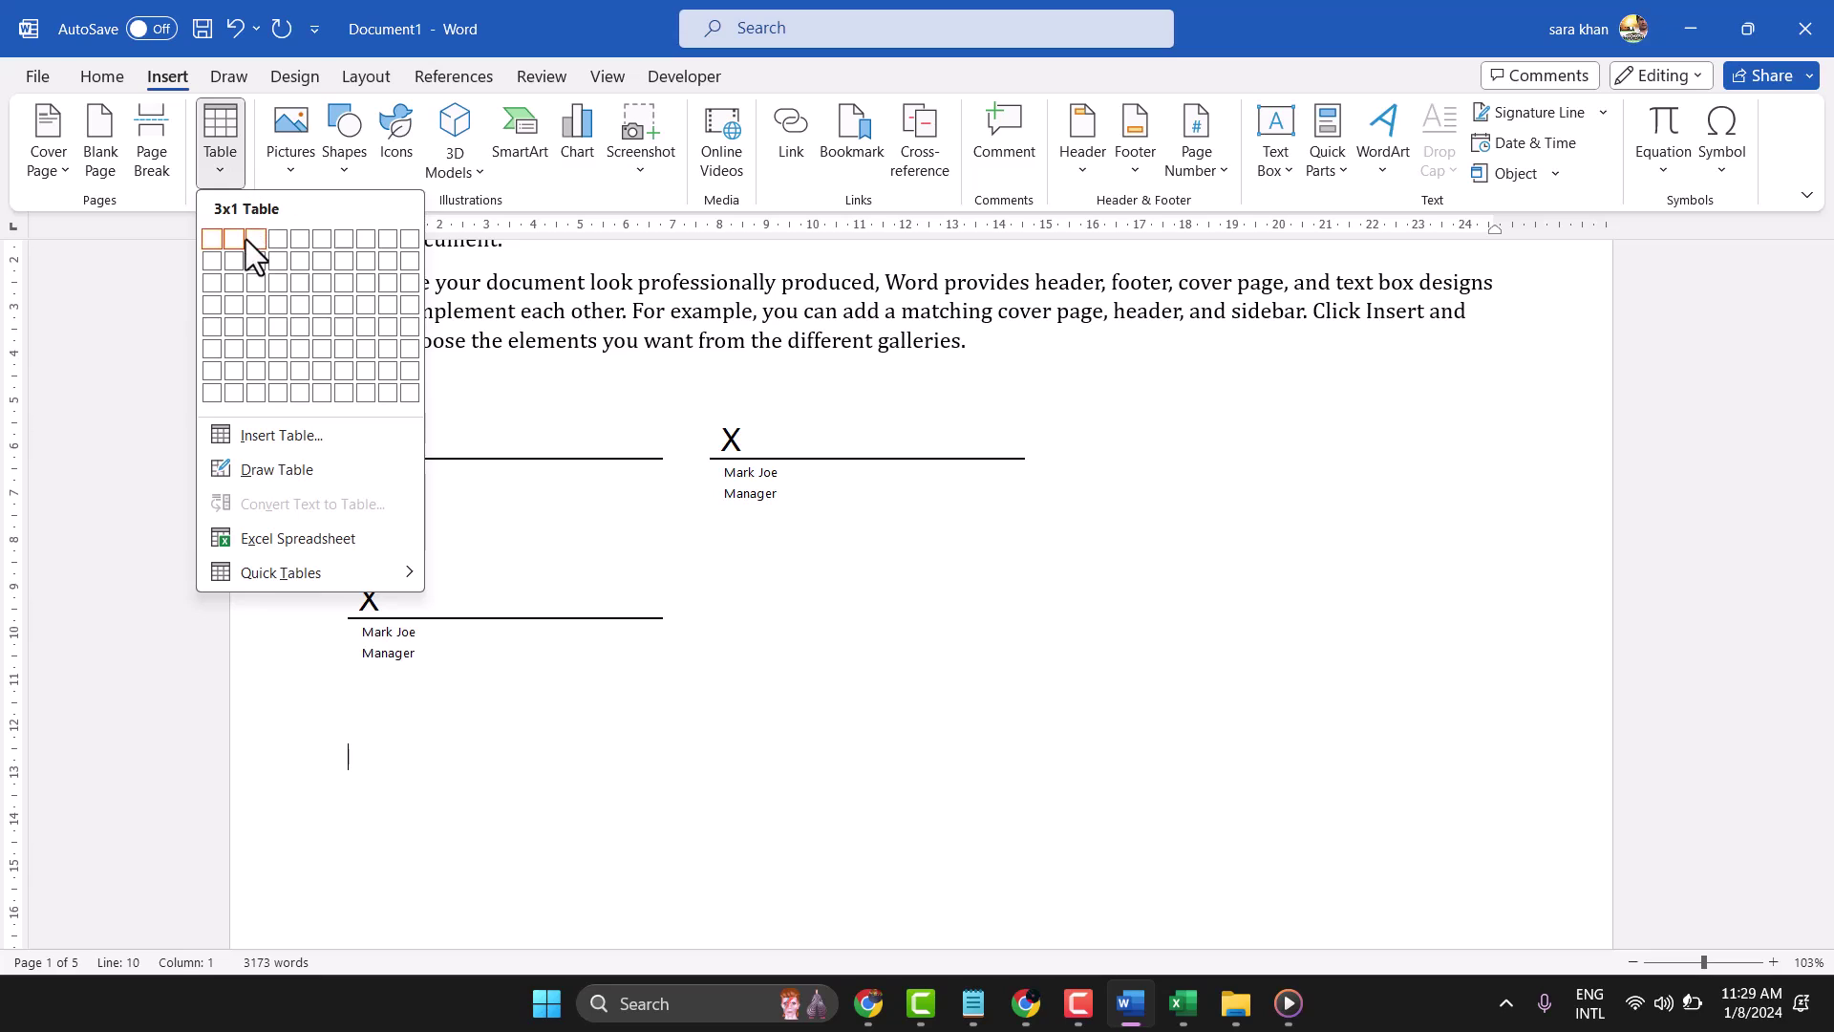
click(313, 434)
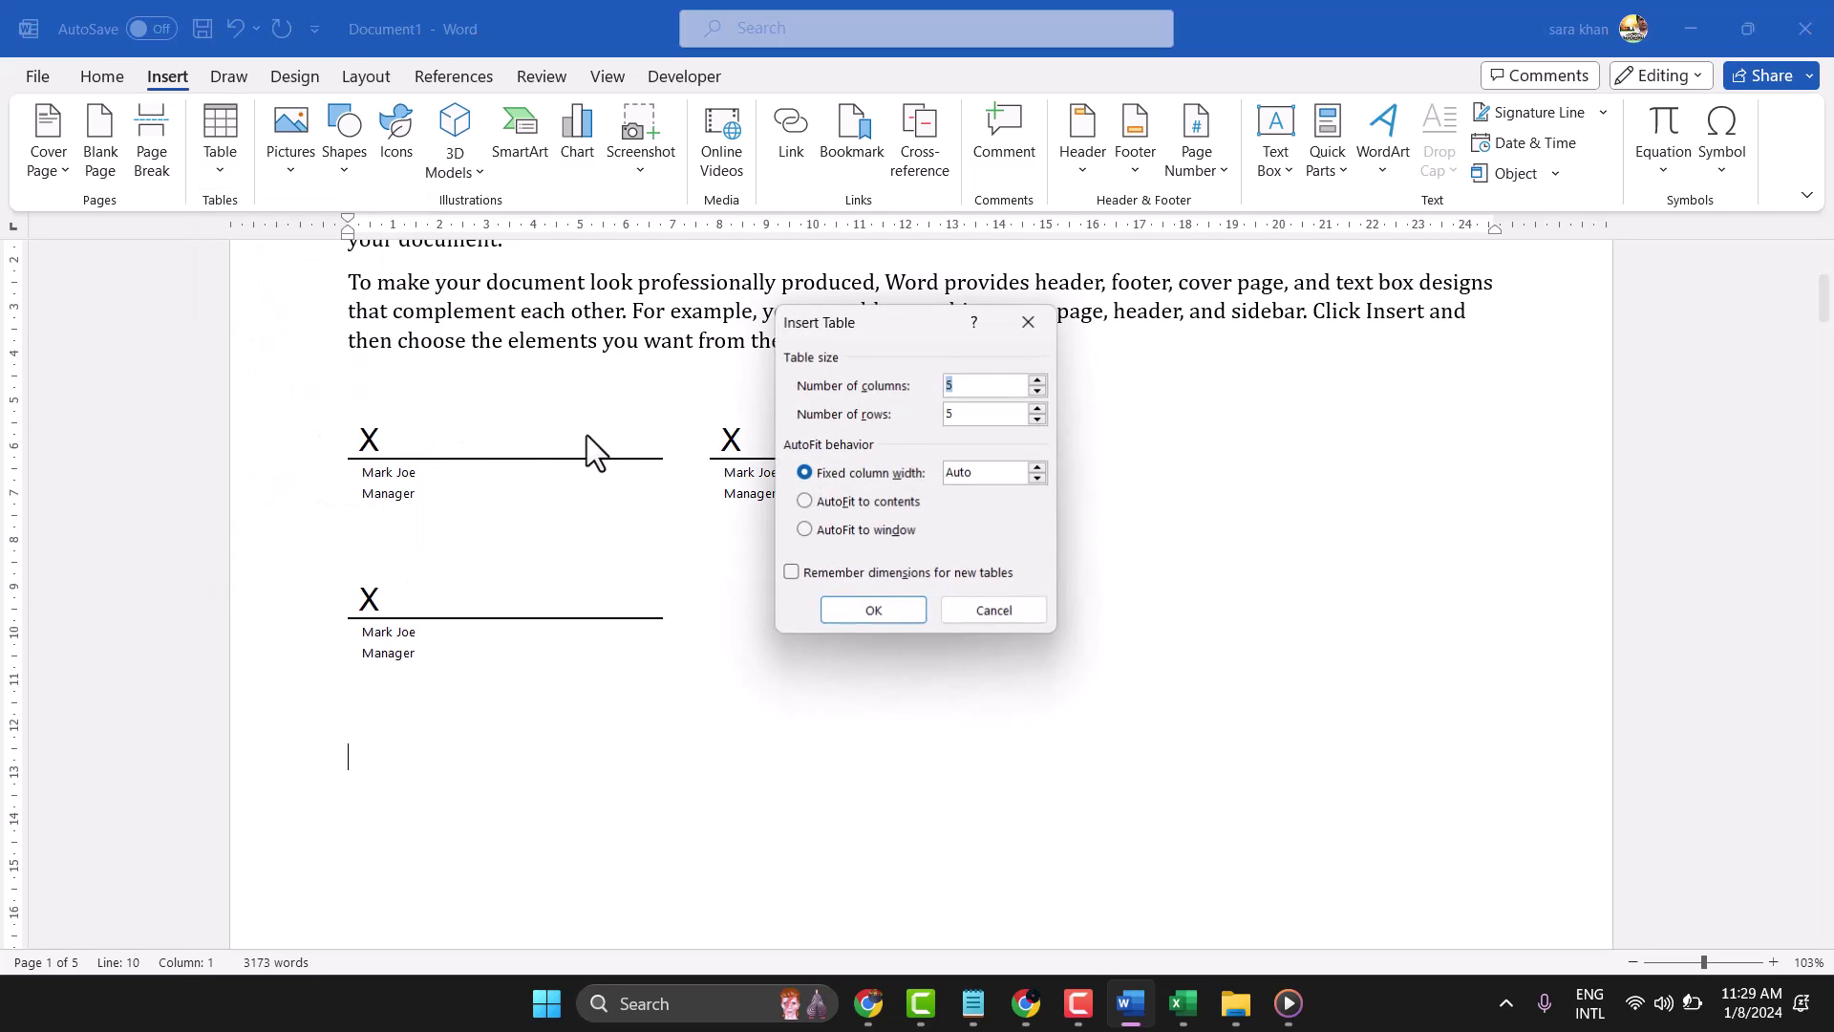
text(1)
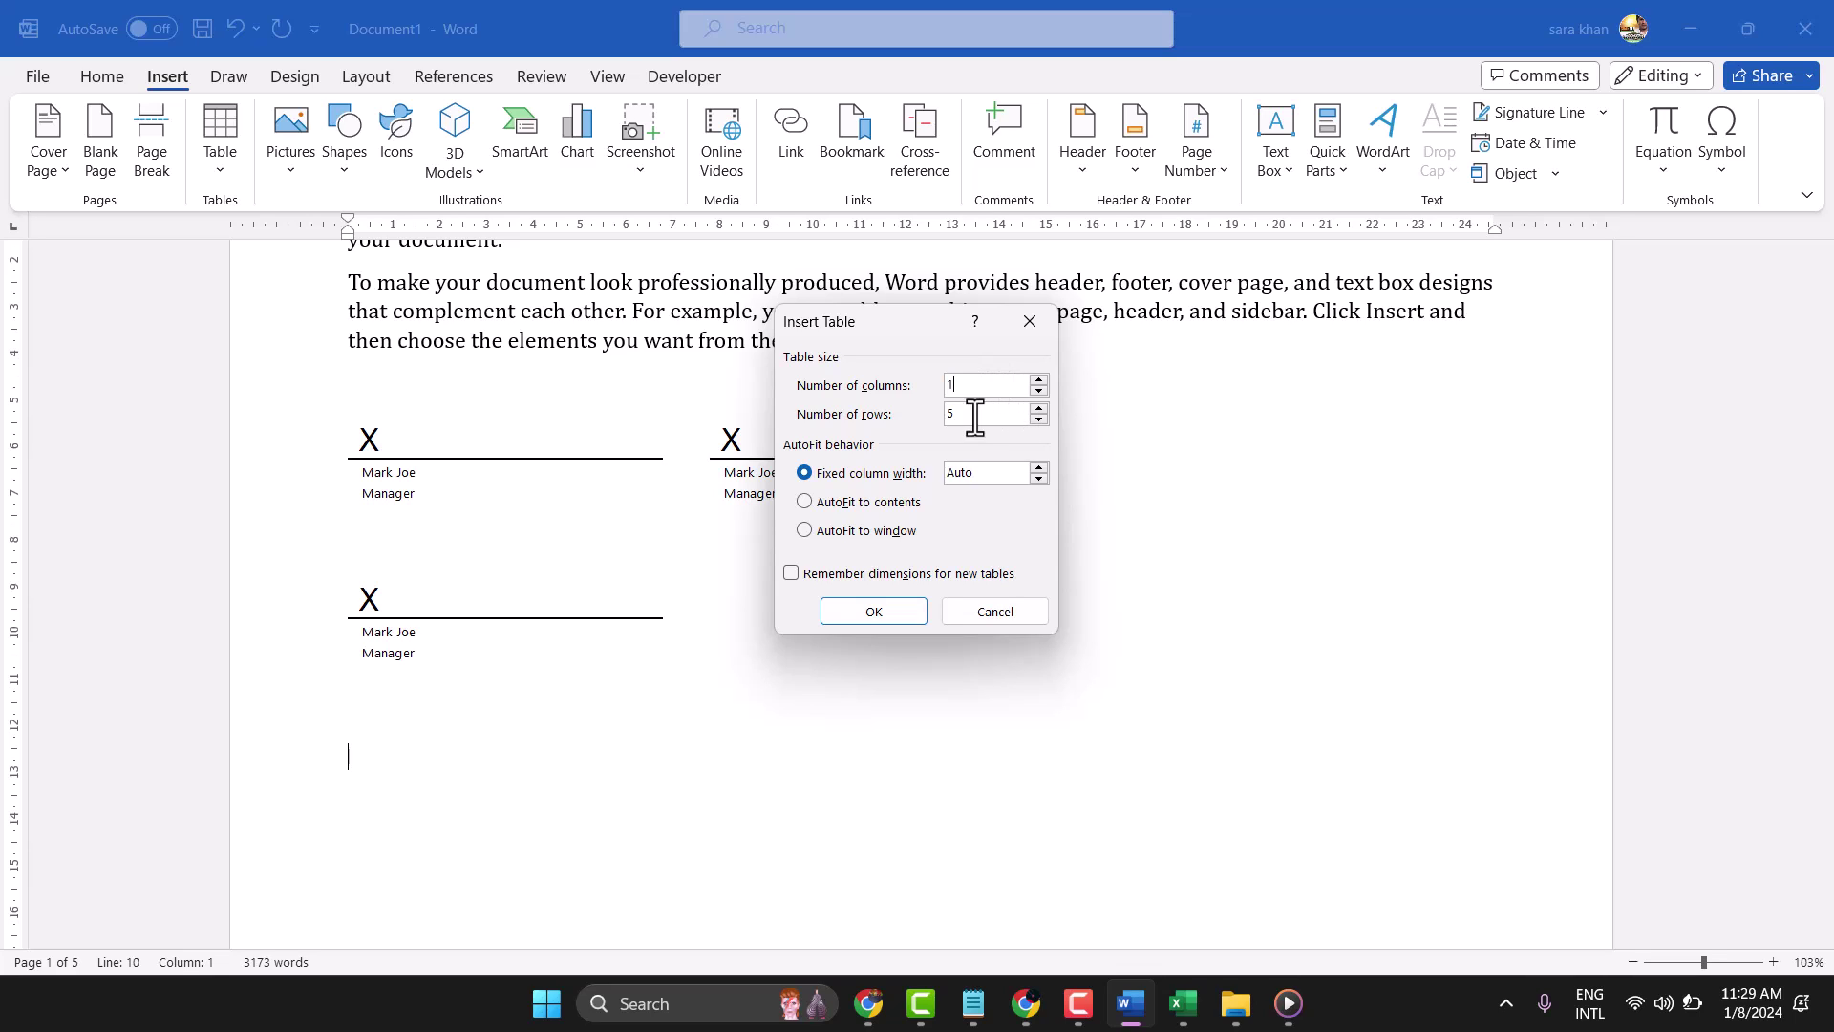
key(Tab)
text(2)
click(843, 614)
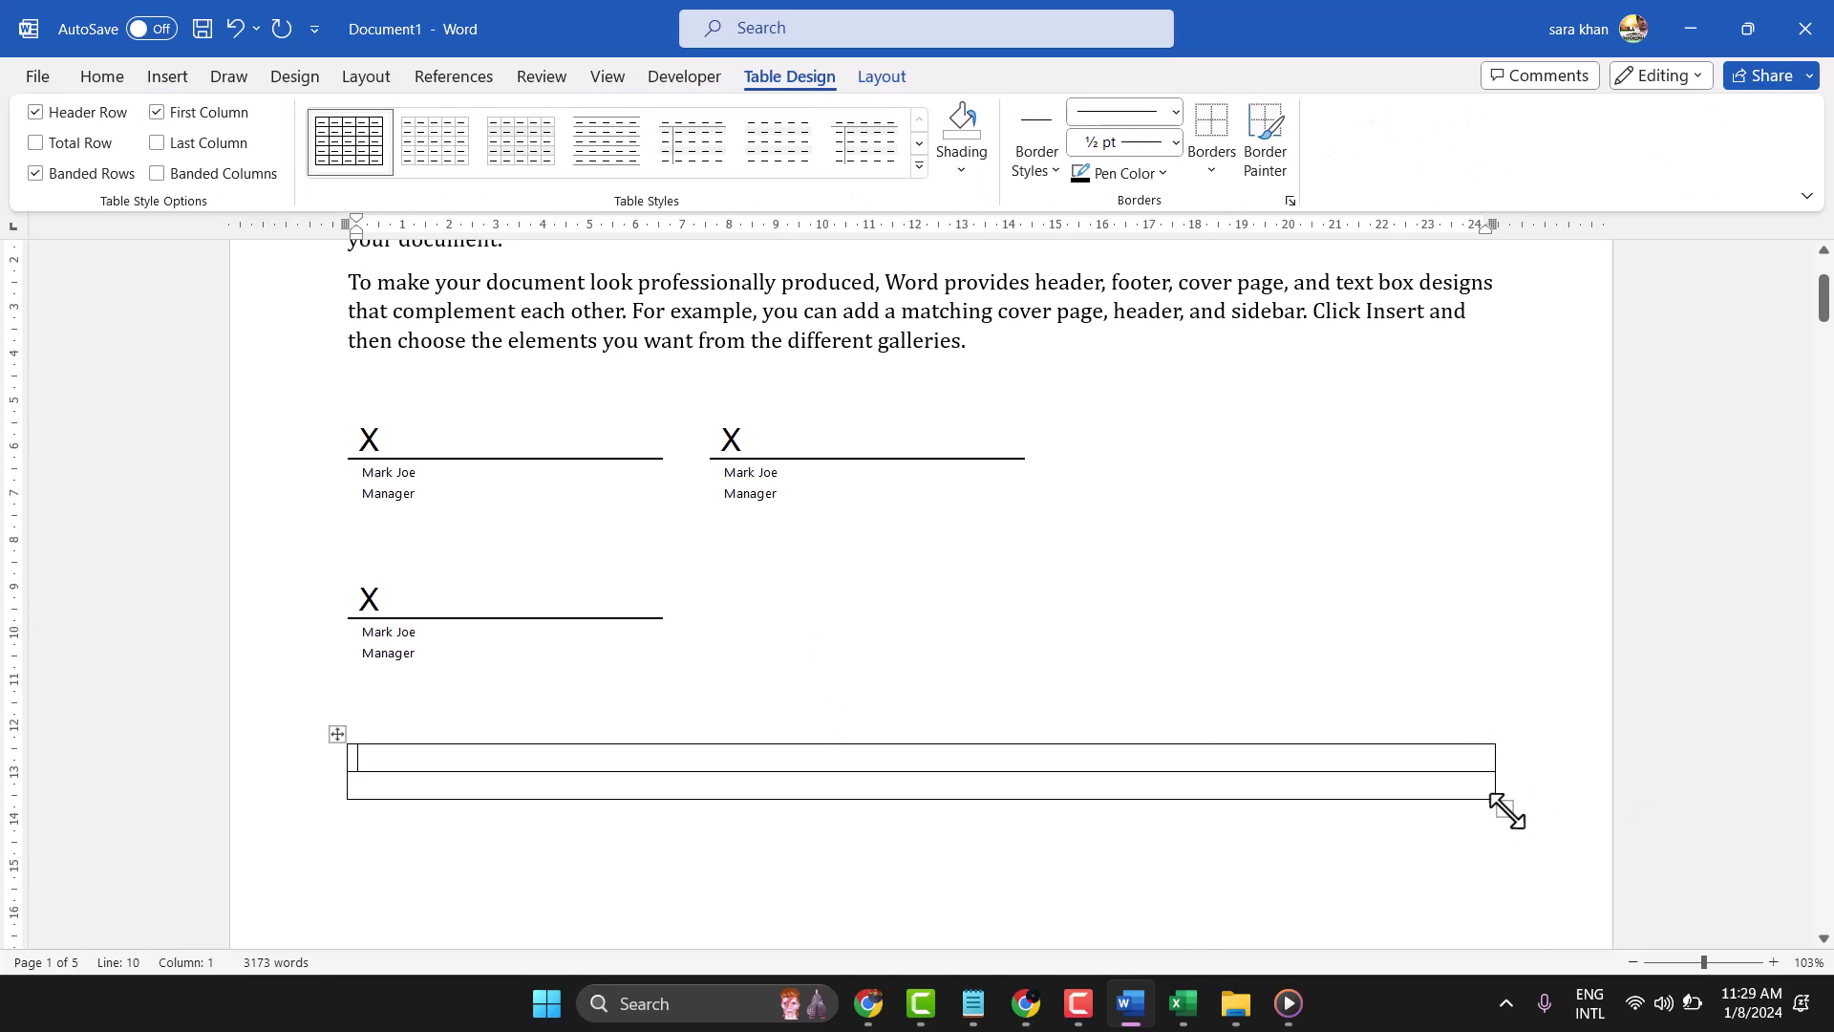
Narrow the table to about a third of the page, with an underscore line in row 1 and 'Sign here' in row 2
drag(1507, 809, 688, 800)
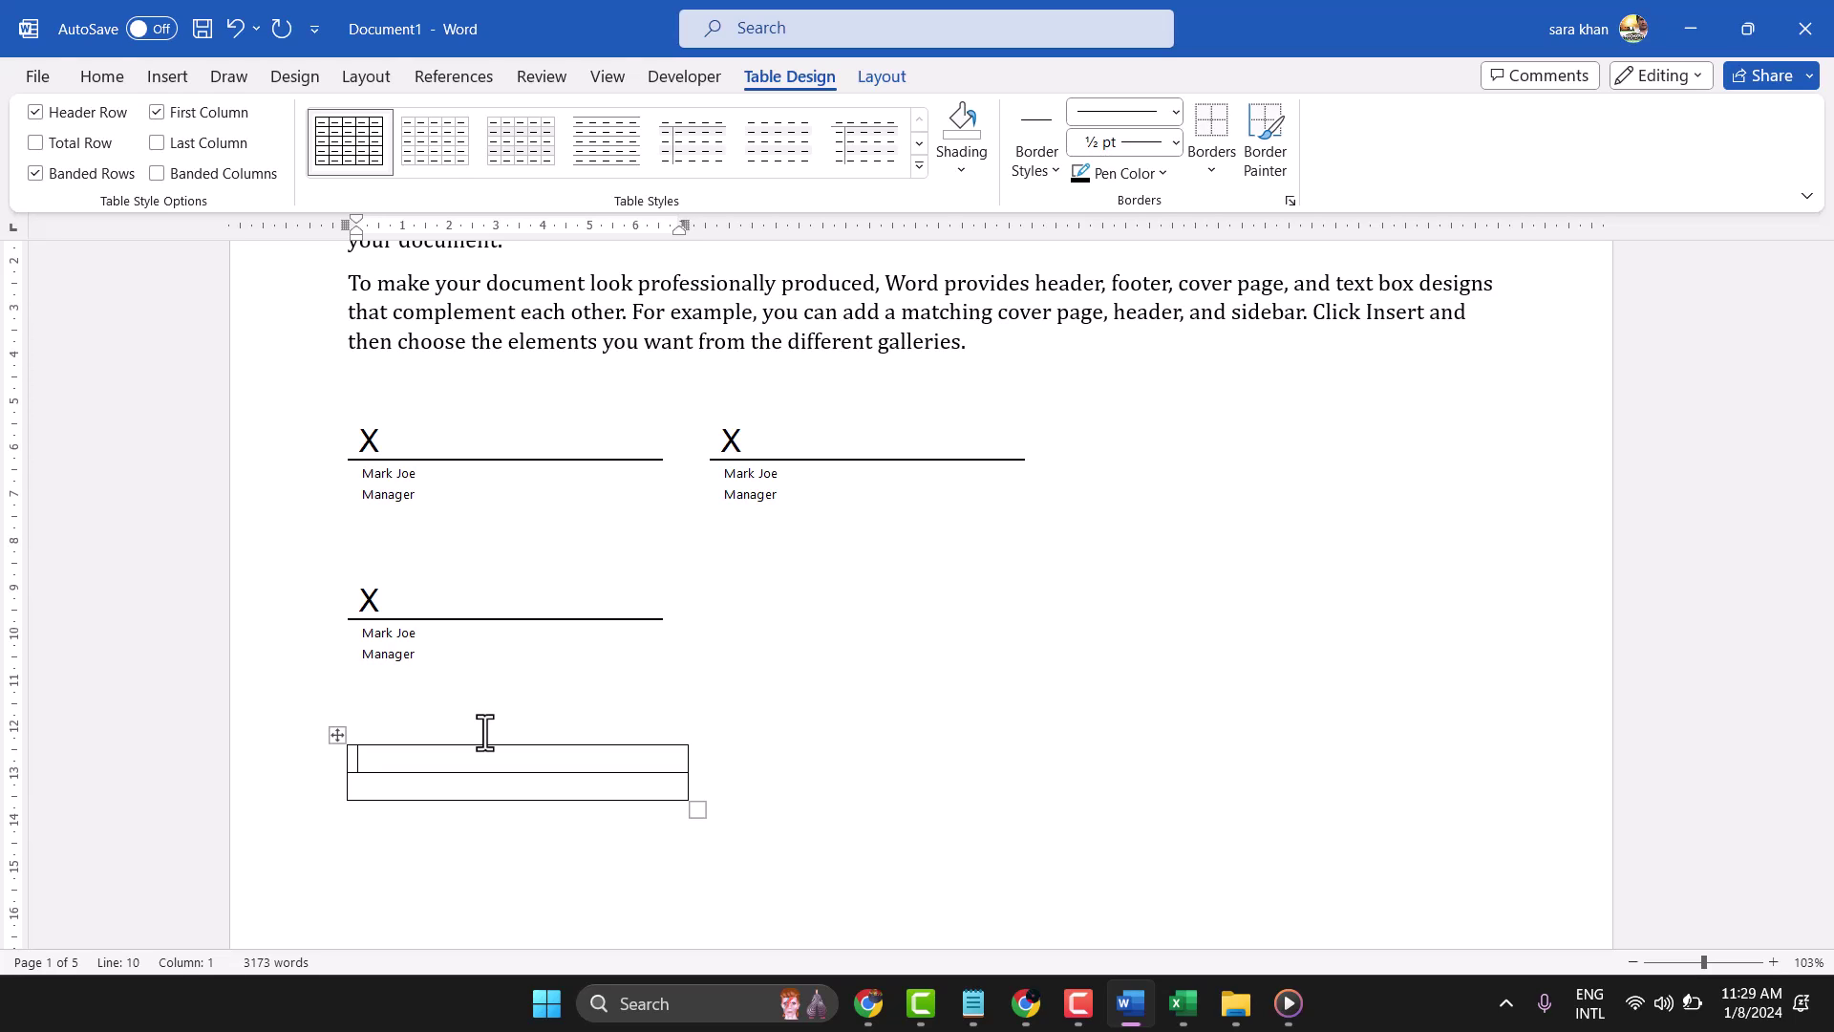
text(_________________________________________)
click(412, 788)
text(Sign here)
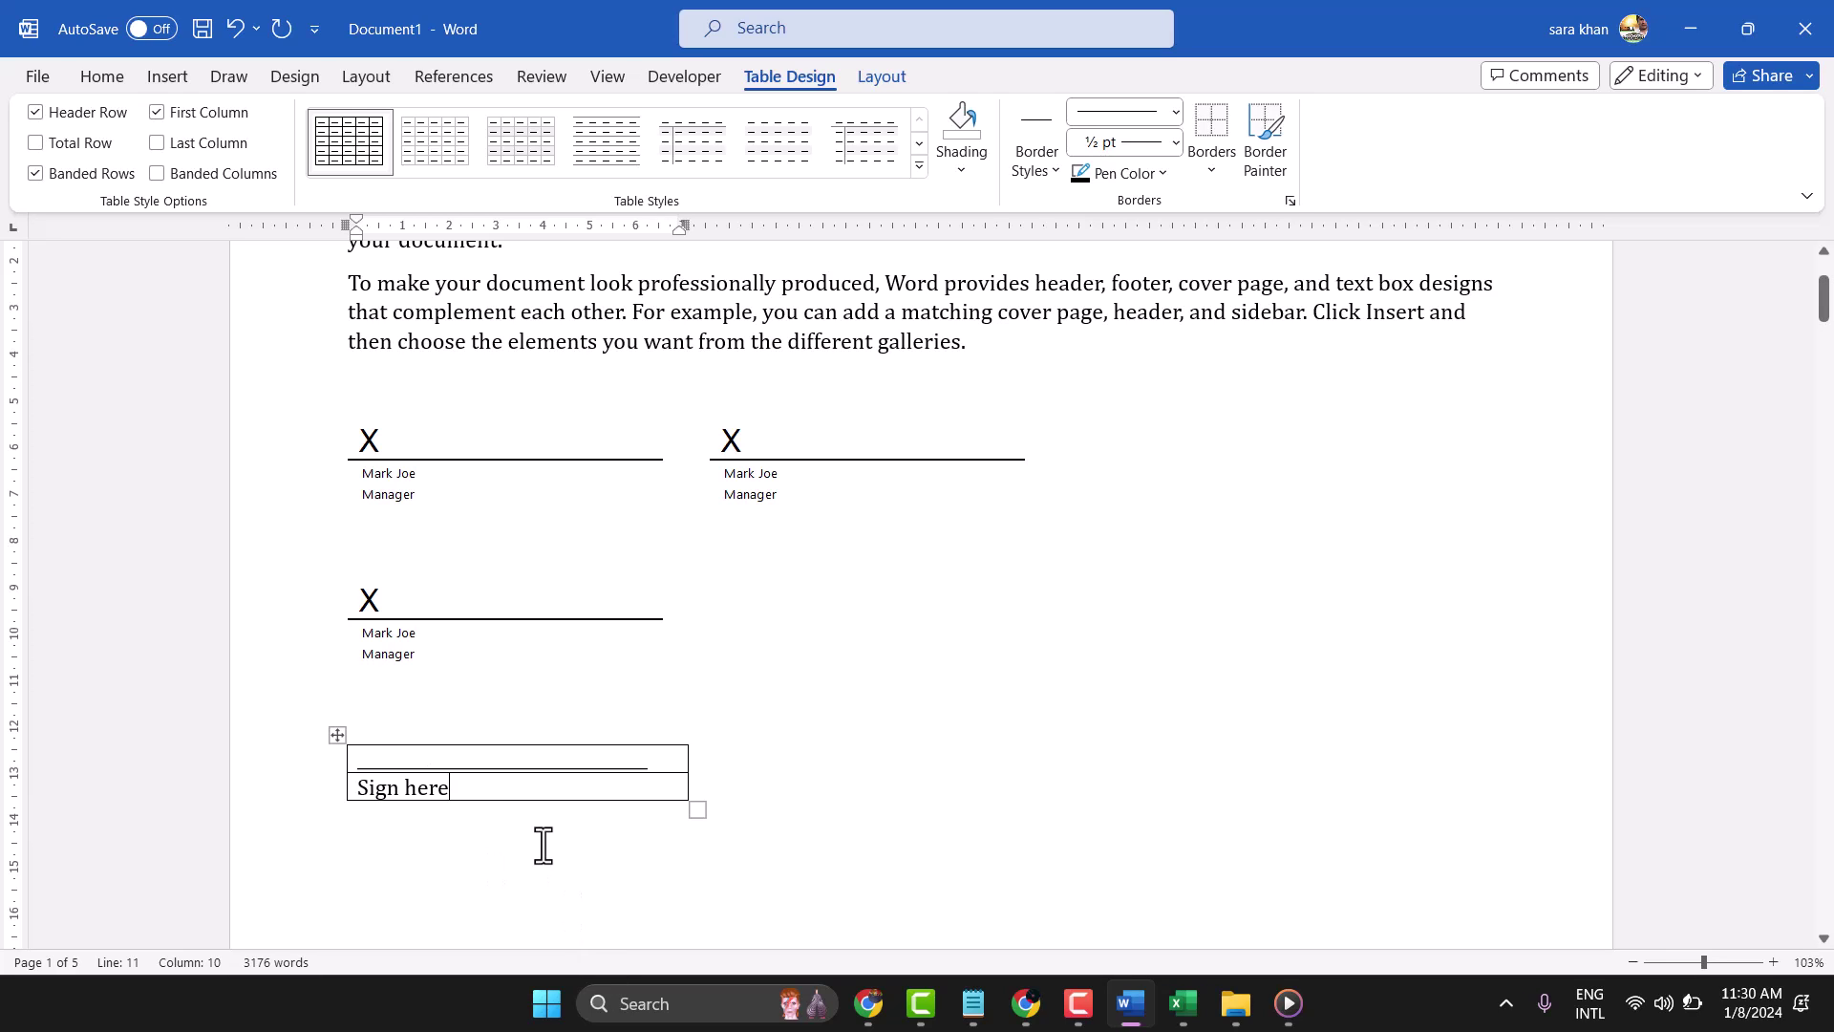
Select the Sign here table and apply No Border so its borders disappear
click(338, 734)
click(381, 814)
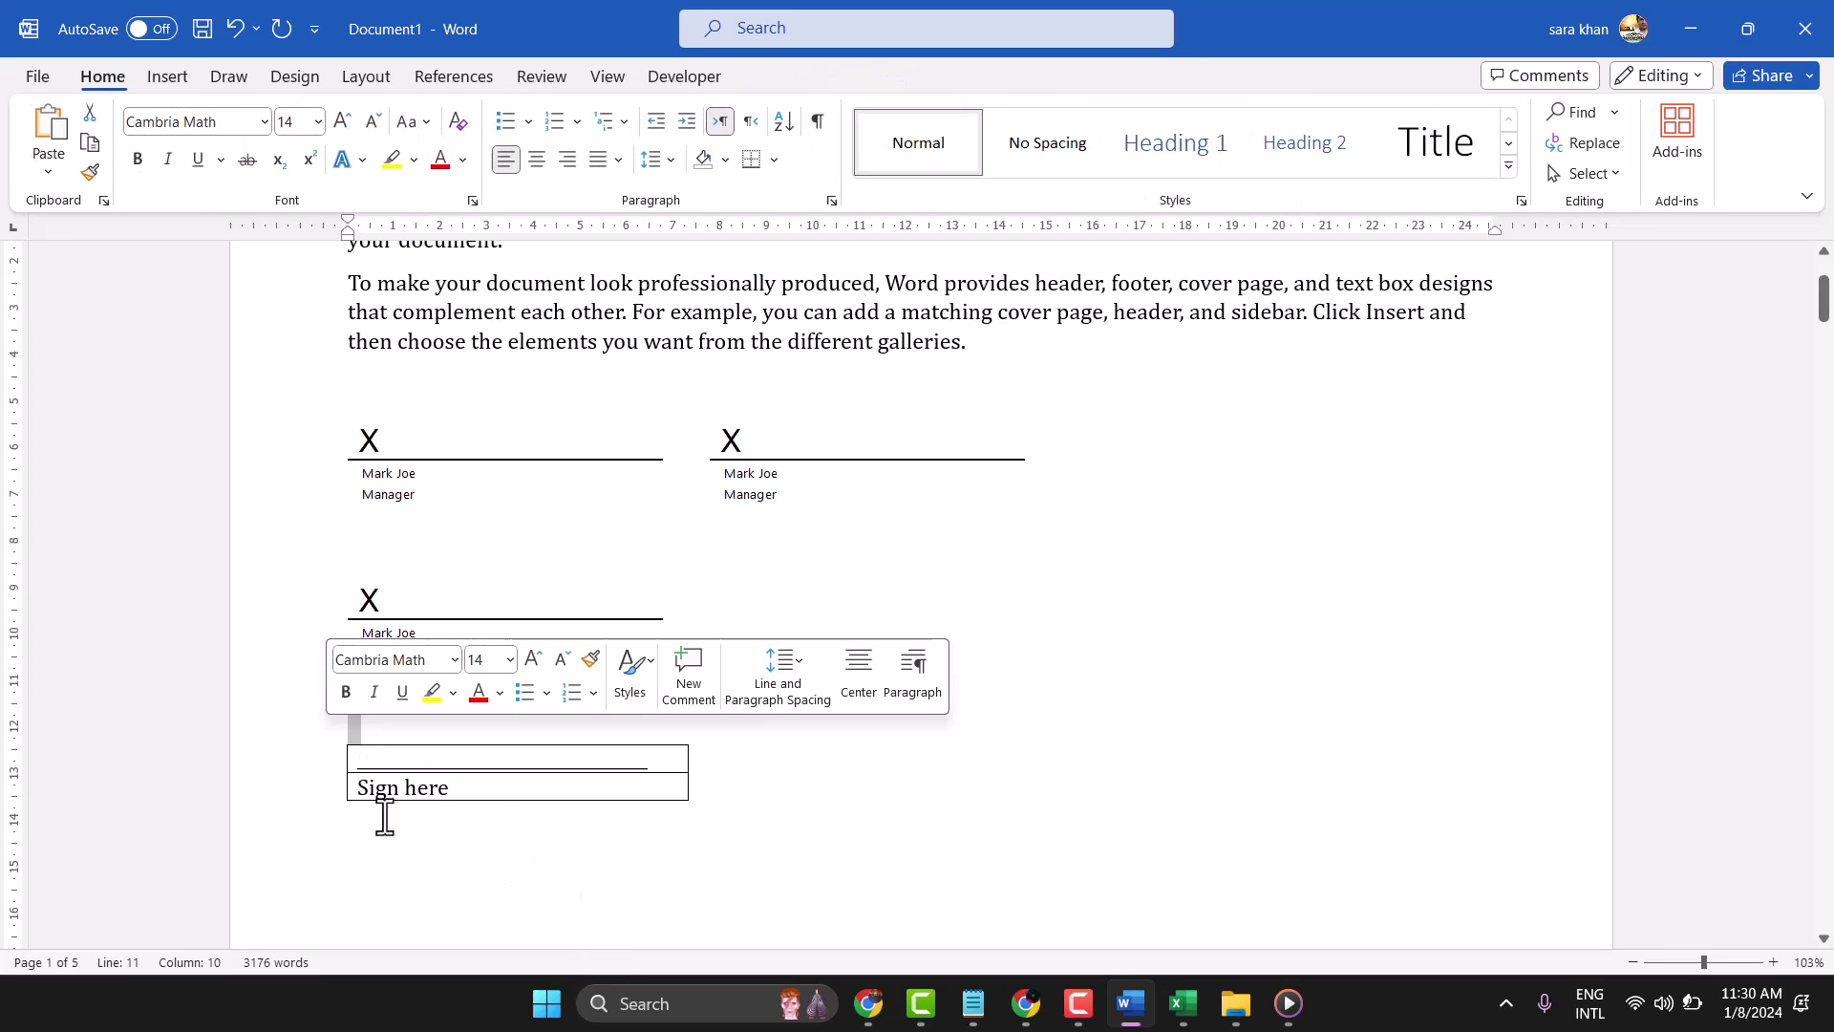
click(337, 733)
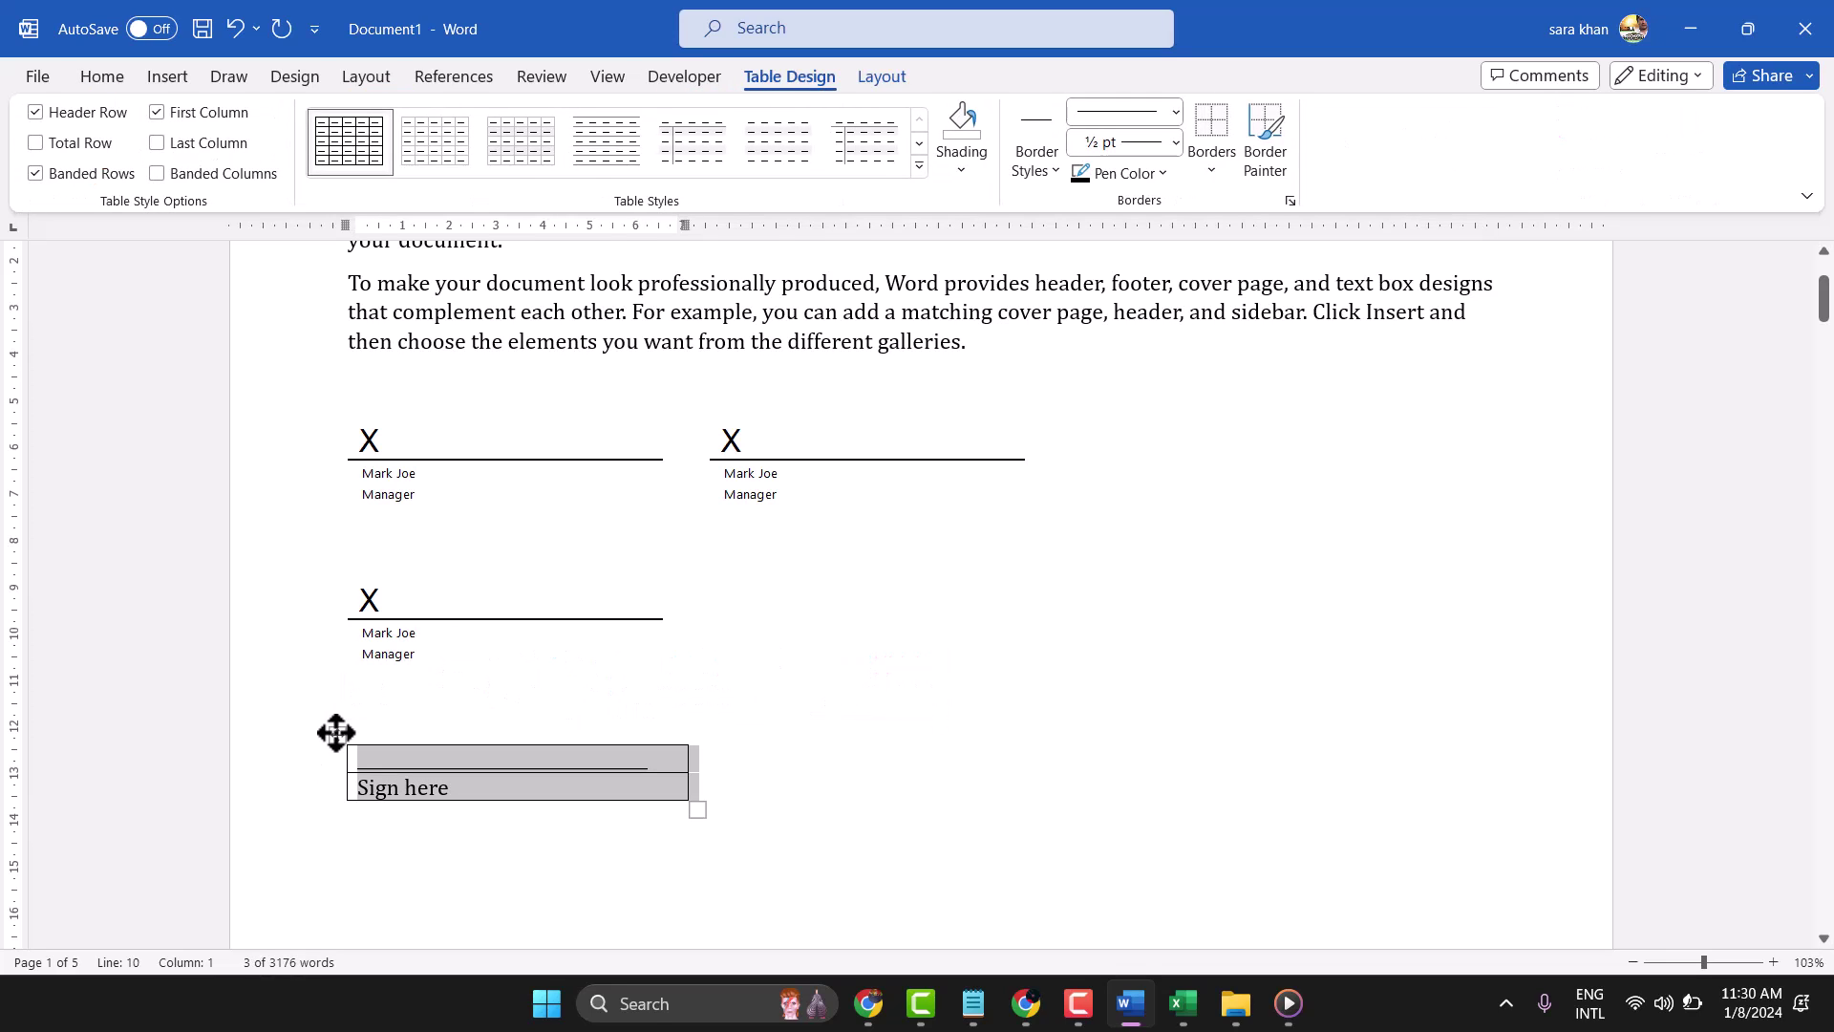
click(1215, 175)
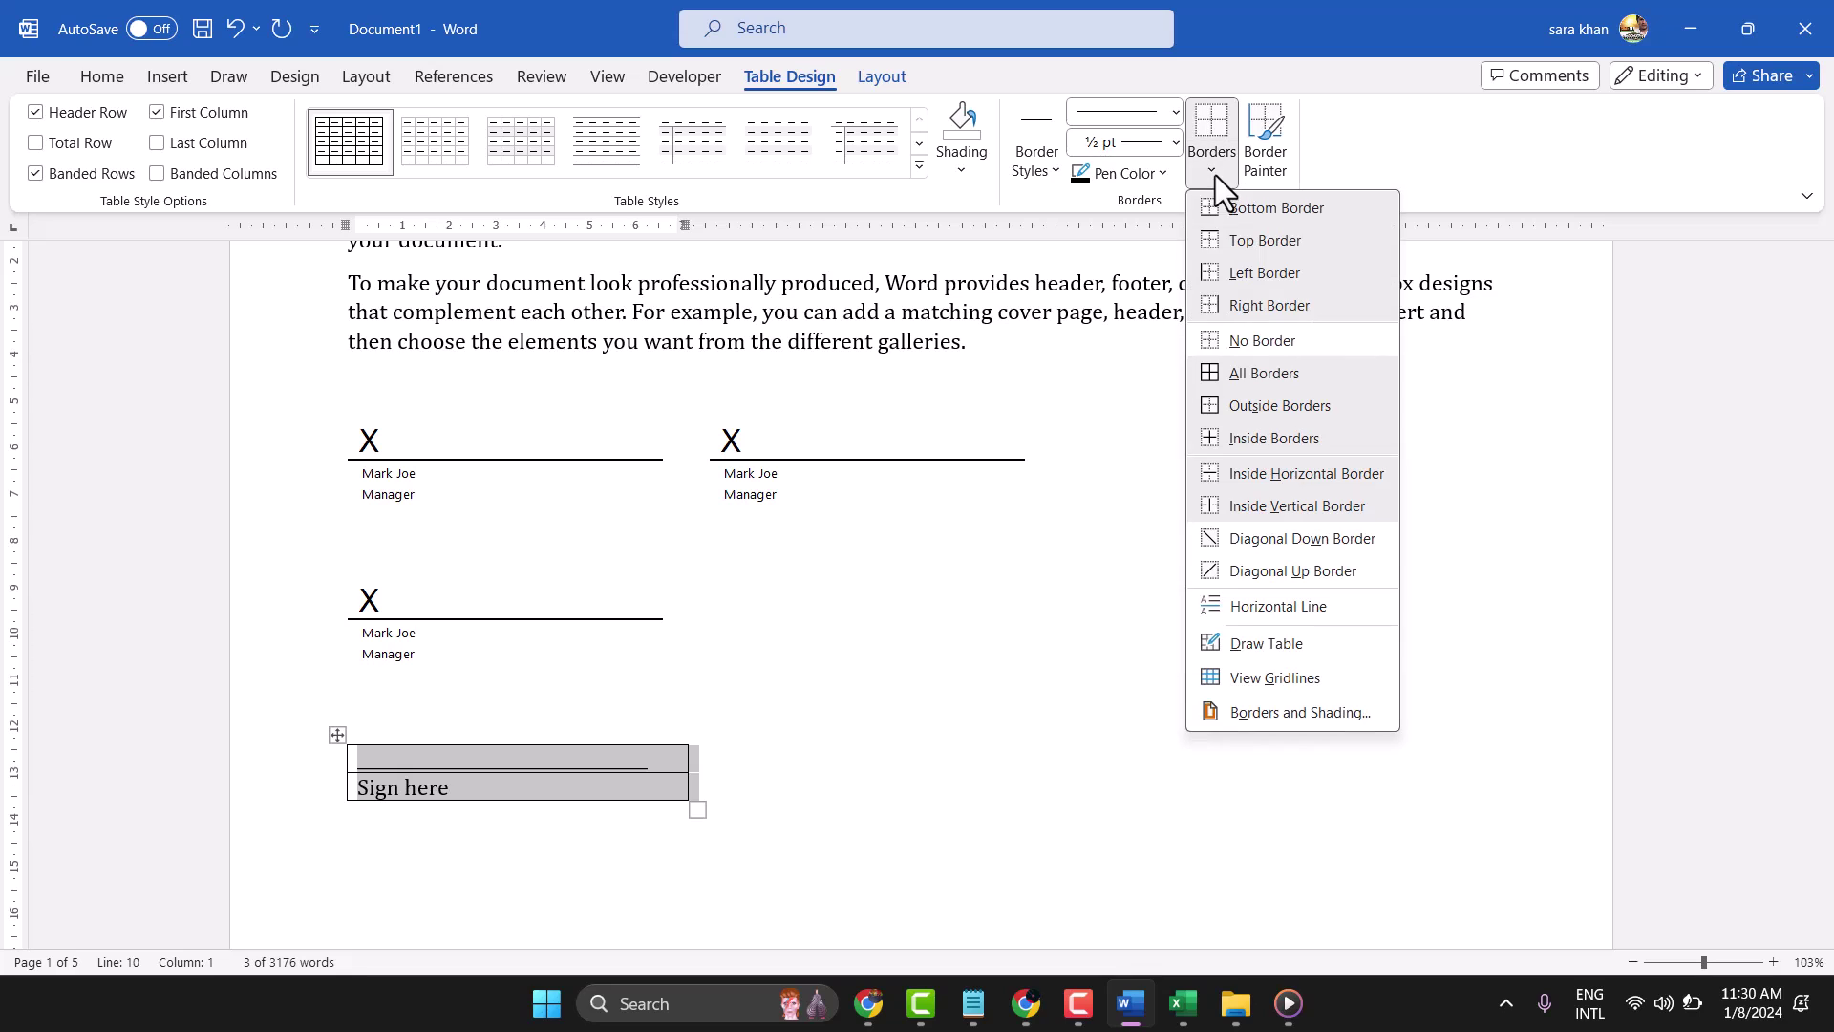
click(1254, 340)
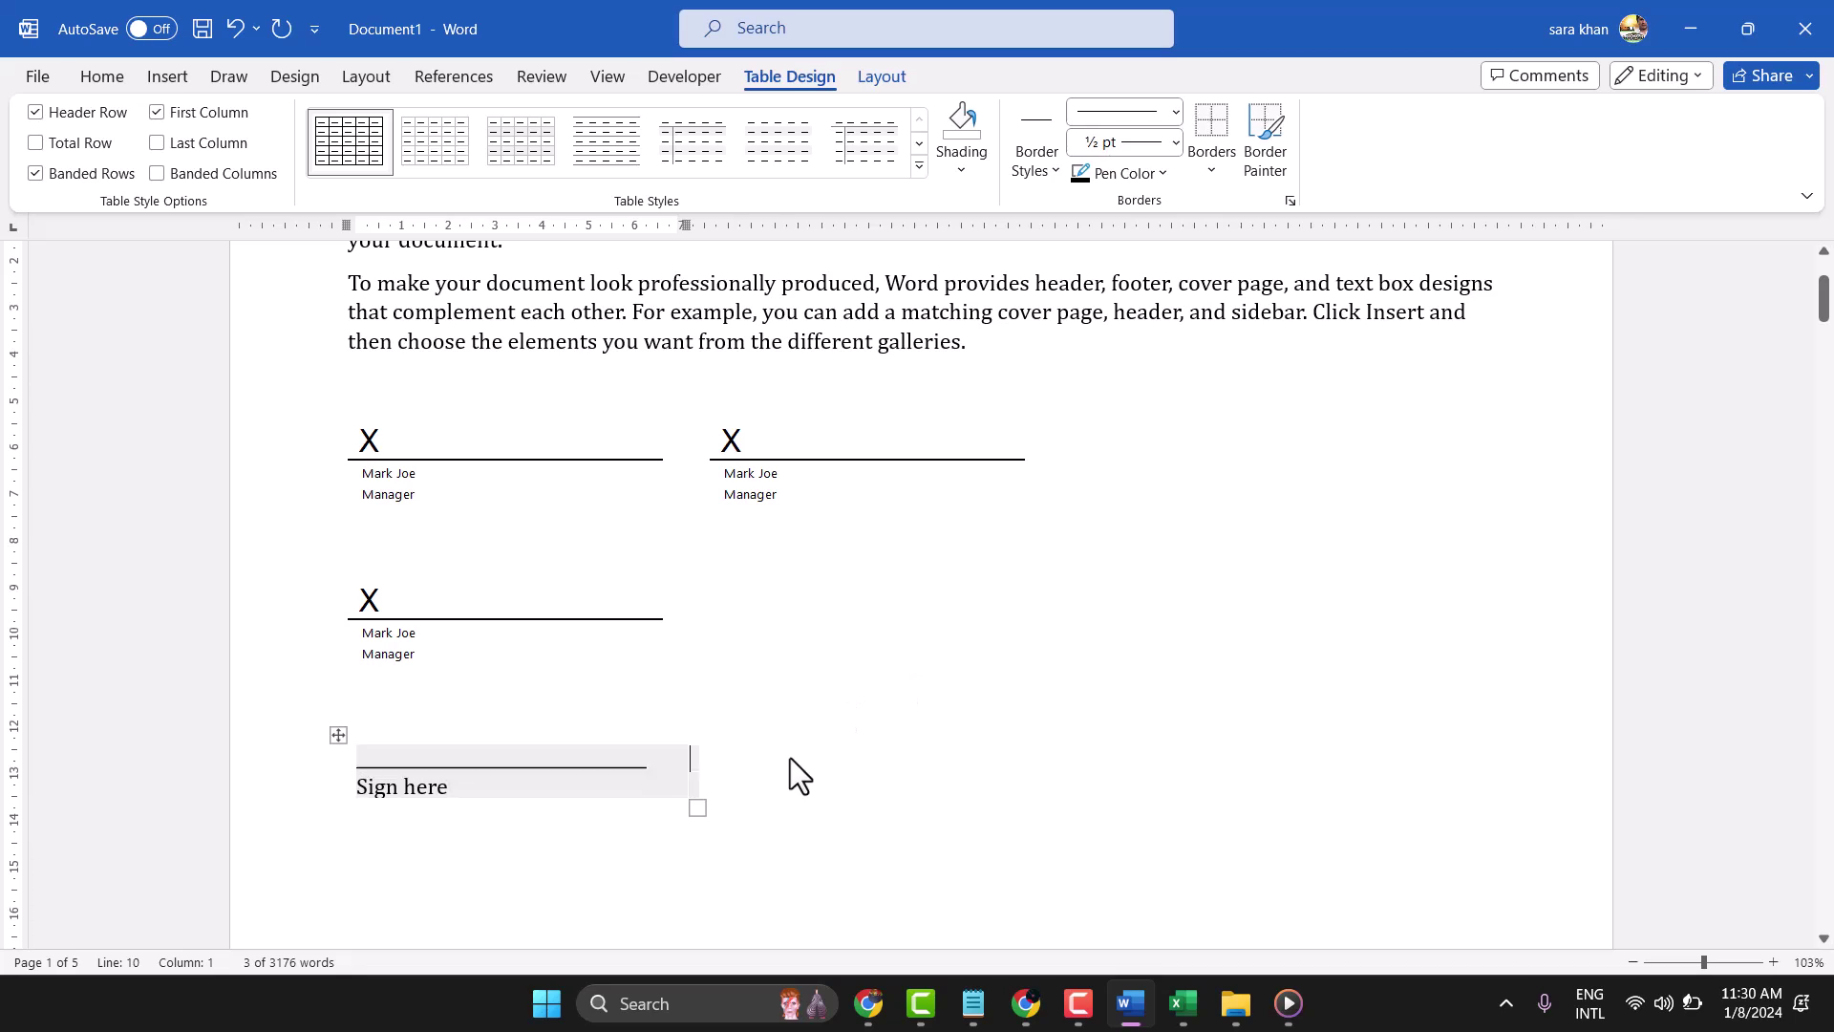
Paste the table twice beside the original to get three side-by-side Sign here lines
click(769, 776)
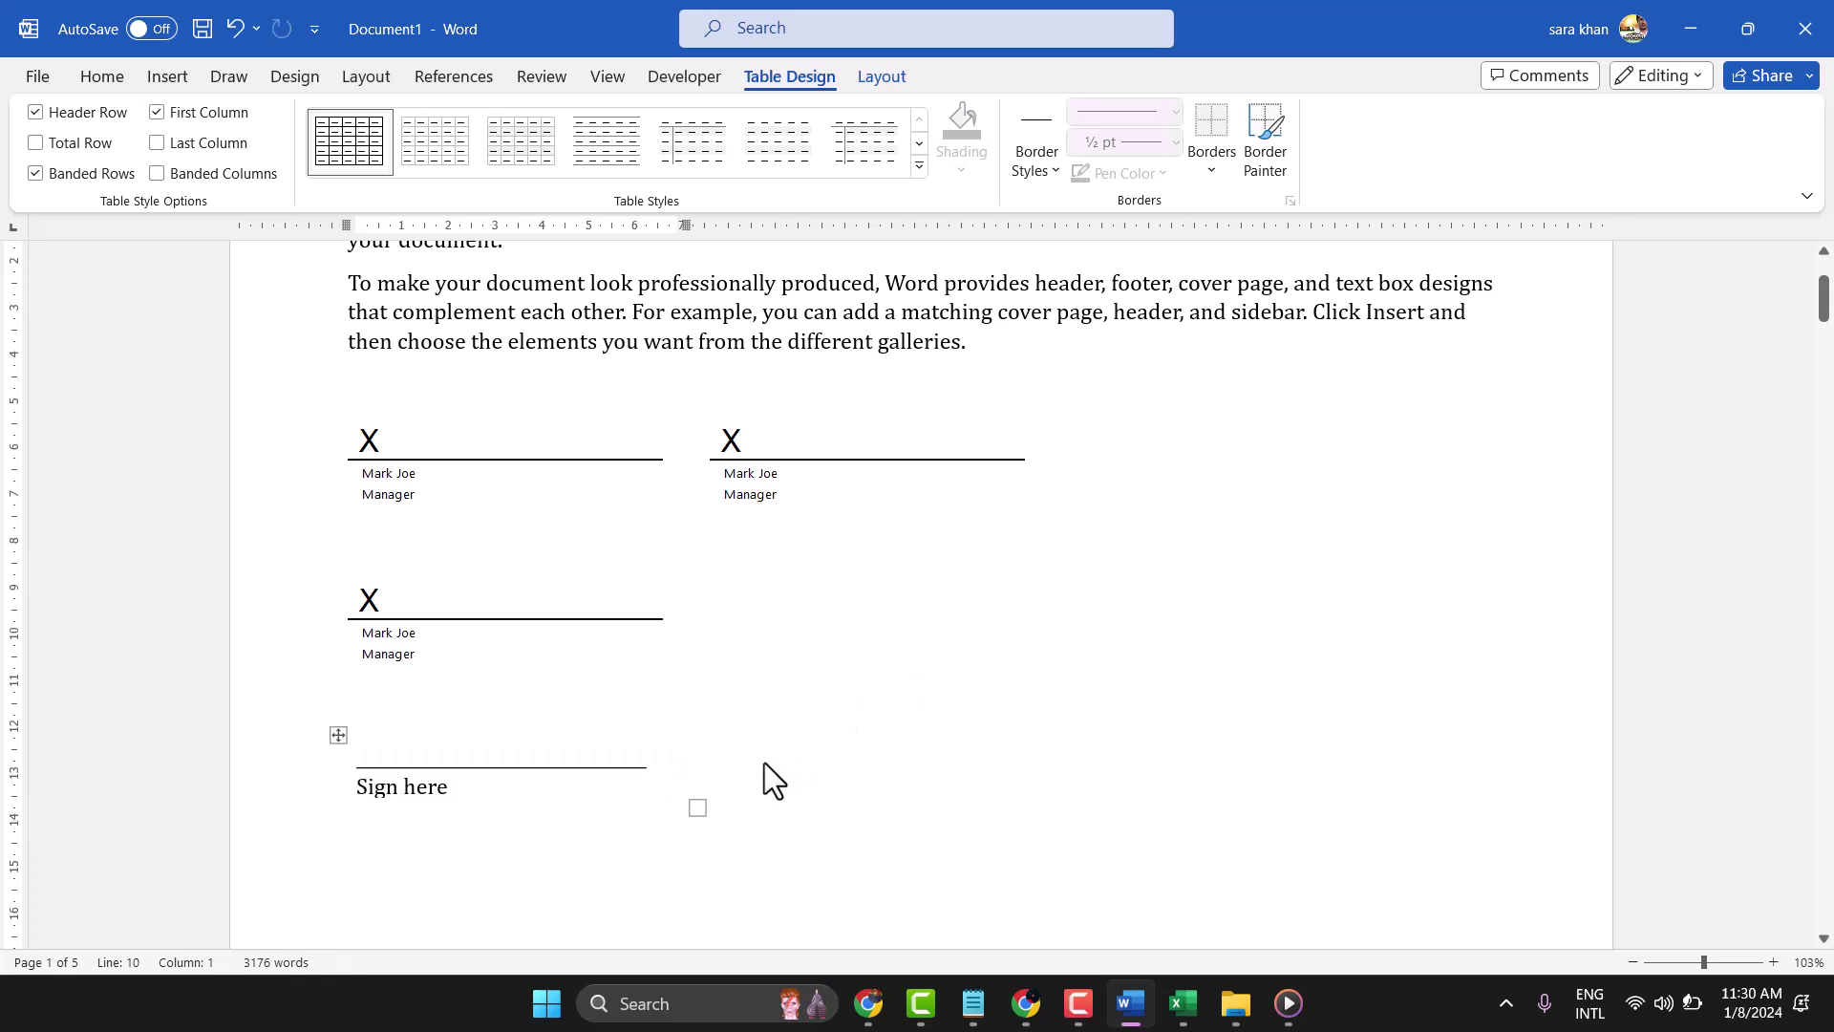
key(ctrl+v)
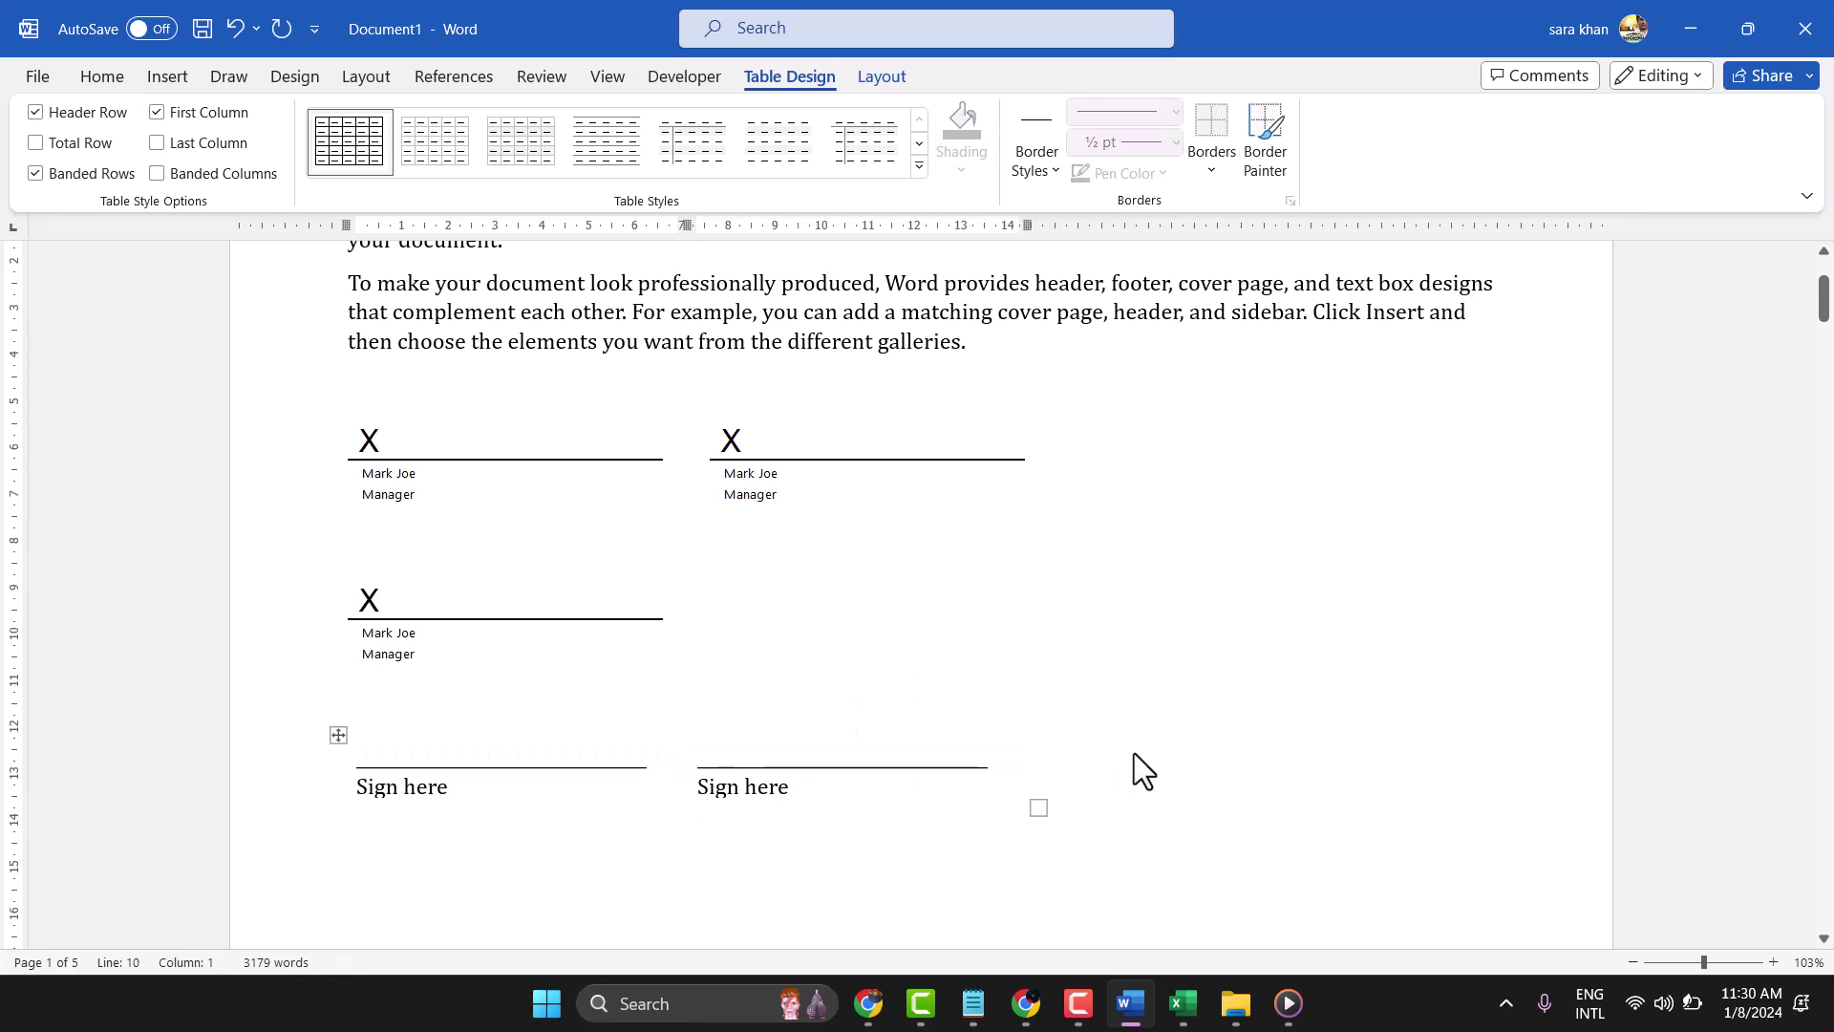
key(ctrl+v)
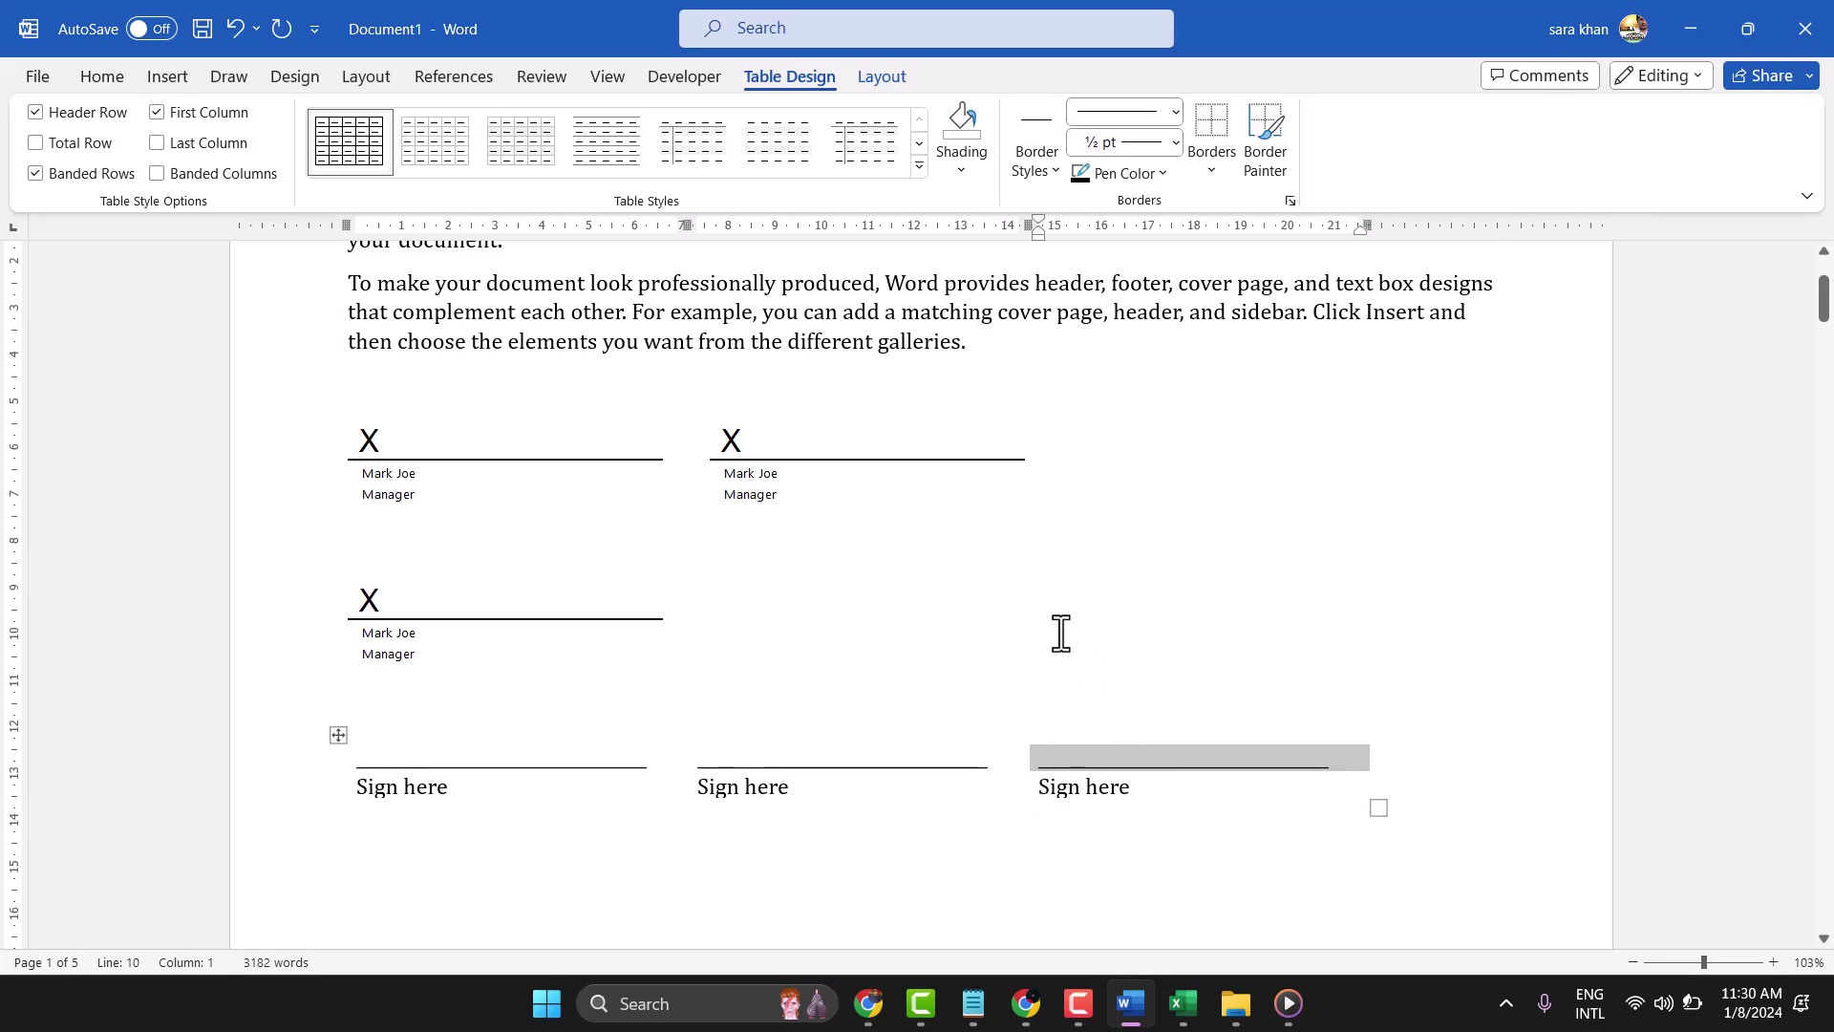
click(1060, 633)
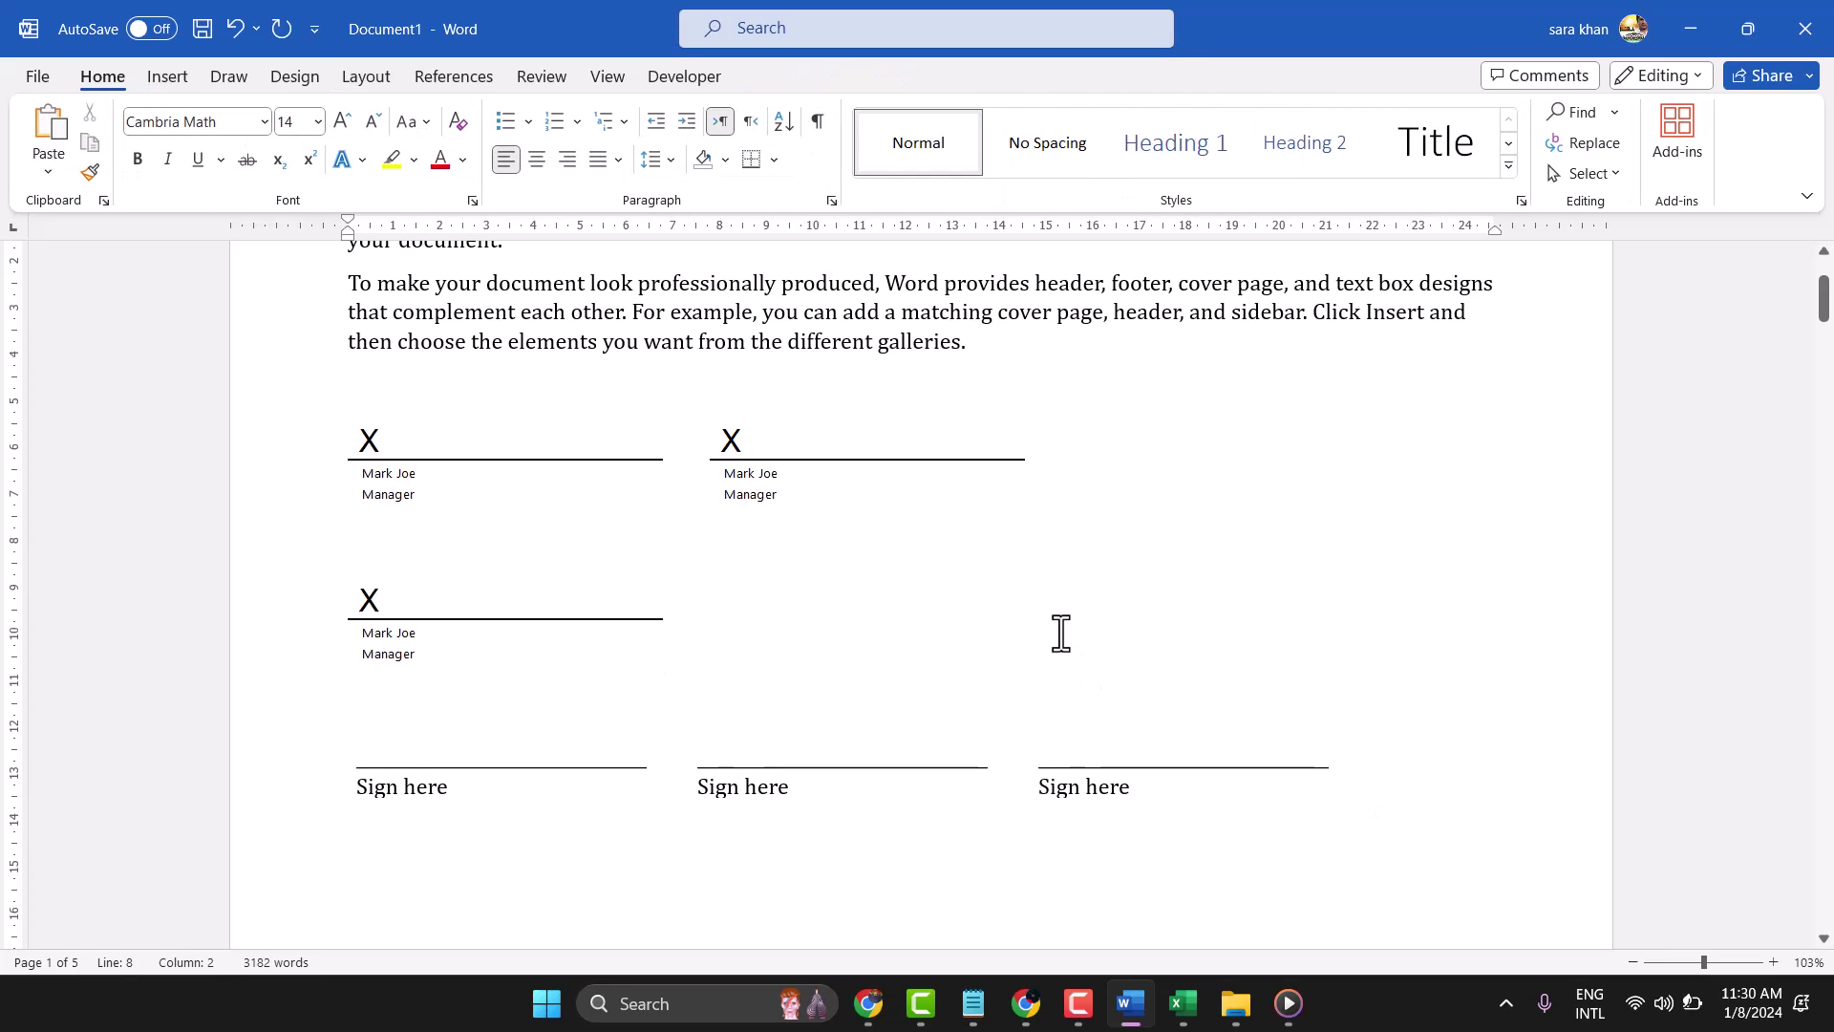